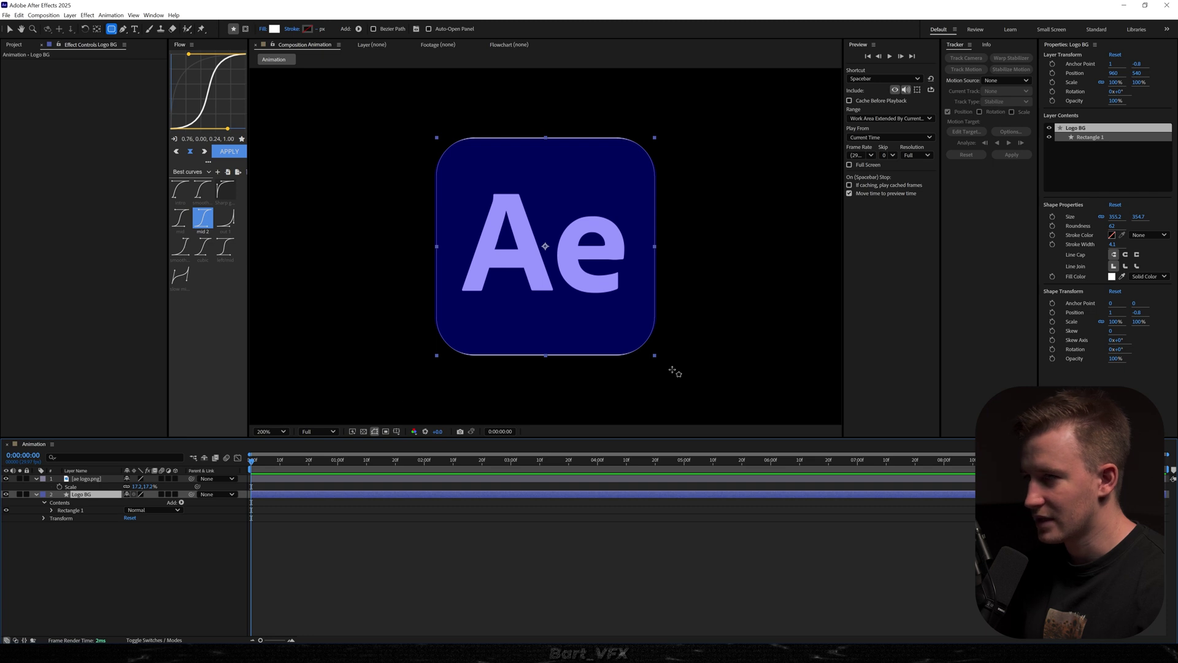
Step: Fill the Logo BG rectangle with the dark blue sampled from the Ae logo, and hide the Logo BG layer
left_click(1123, 276)
left_click(478, 311)
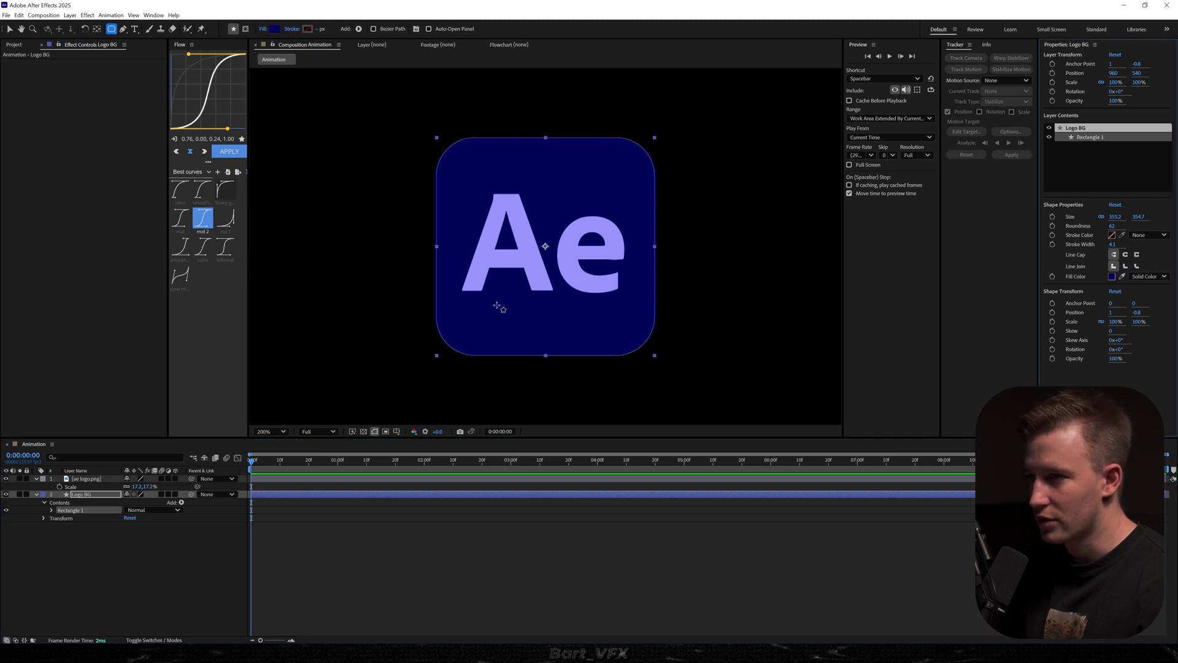
left_click(6, 495)
Step: Apply the Extract effect to ae-logo.png and raise its black point until the dark blue background is keyed out
left_click(89, 478)
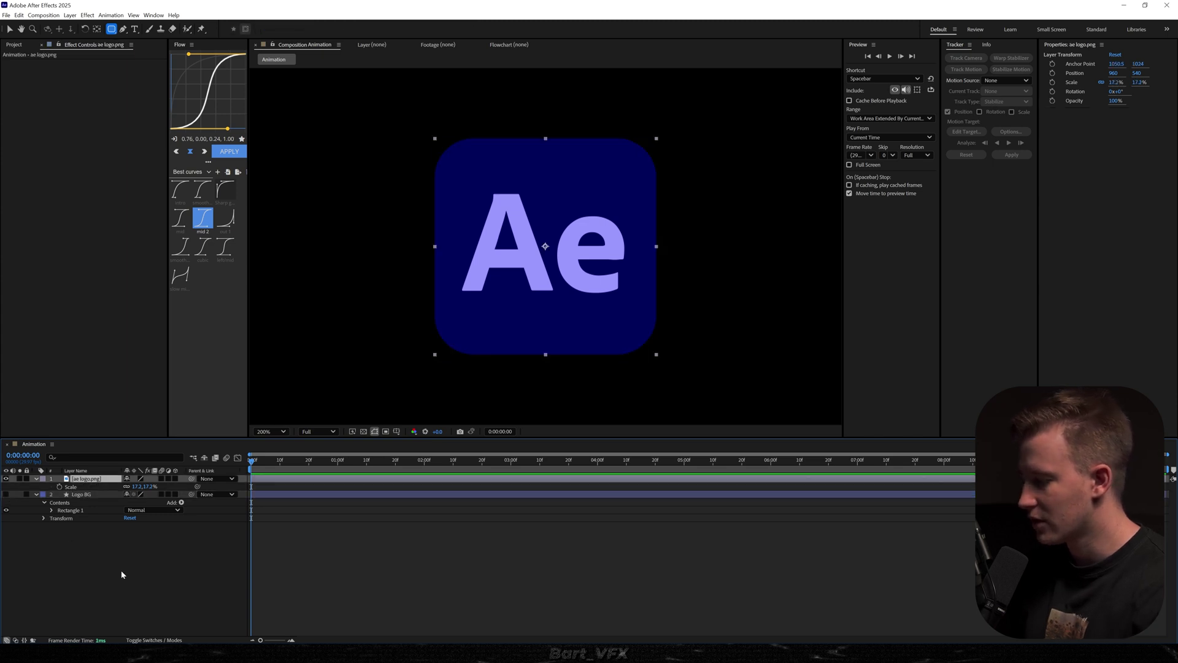
key("ctrl+space")
type("extra")
left_click(121, 571)
left_click_drag(93, 137, 167, 138)
Step: Turn the visibility of the Logo BG layer back on behind the keyed-out letters
left_click(82, 502)
left_click(6, 502)
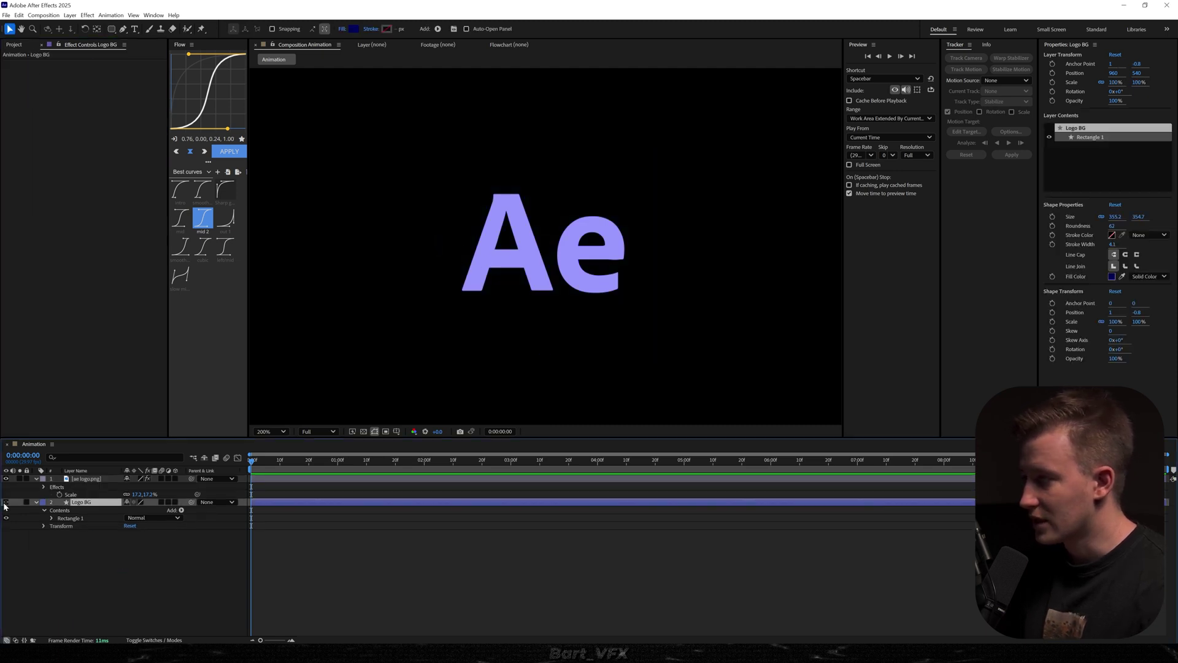
left_click(6, 502)
left_click(459, 589)
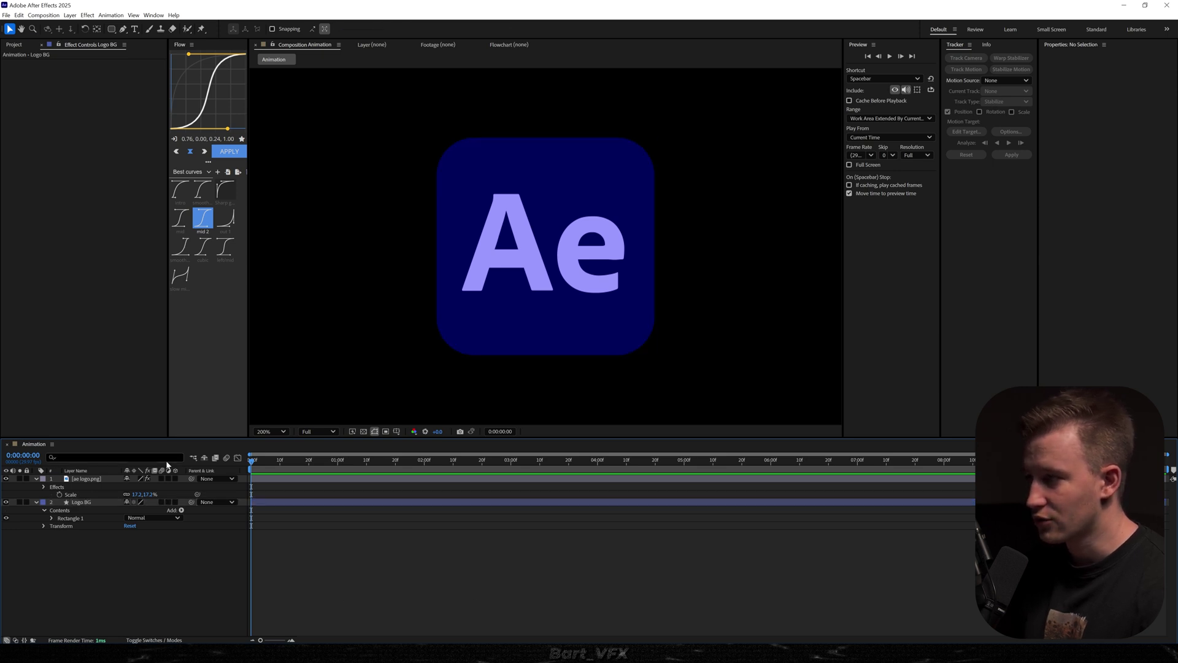
Step: Create a new null object in the Animation composition and rename it "controller"
left_click(18, 527)
left_click(95, 562)
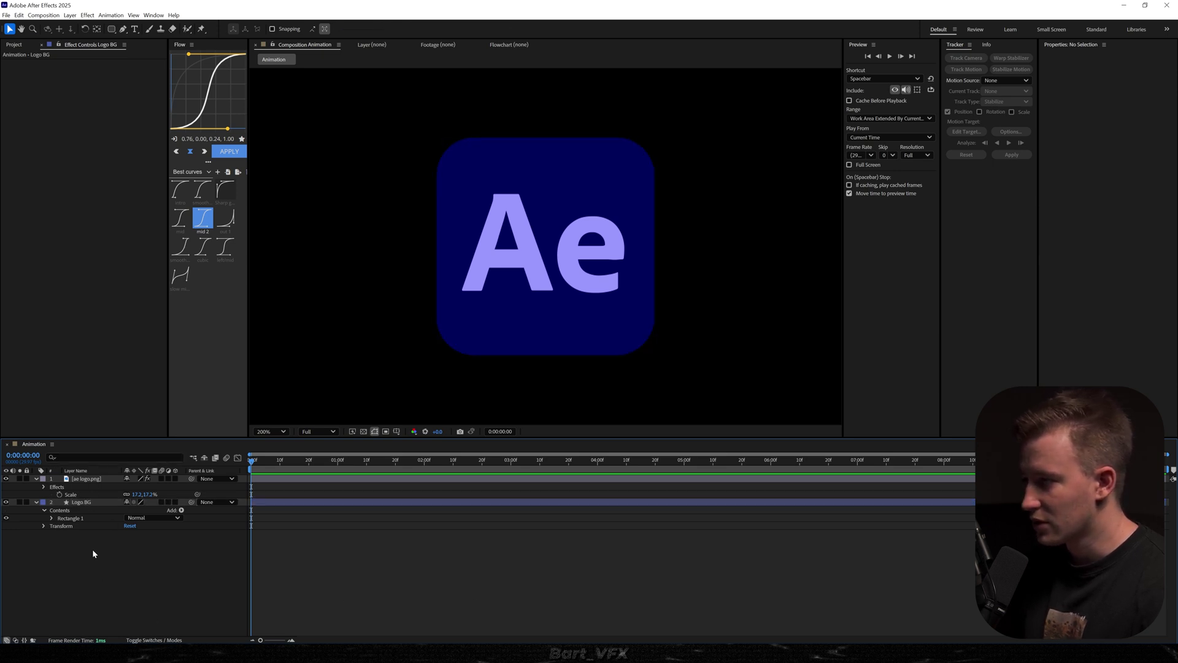
right_click(93, 550)
mouse_move(148, 451)
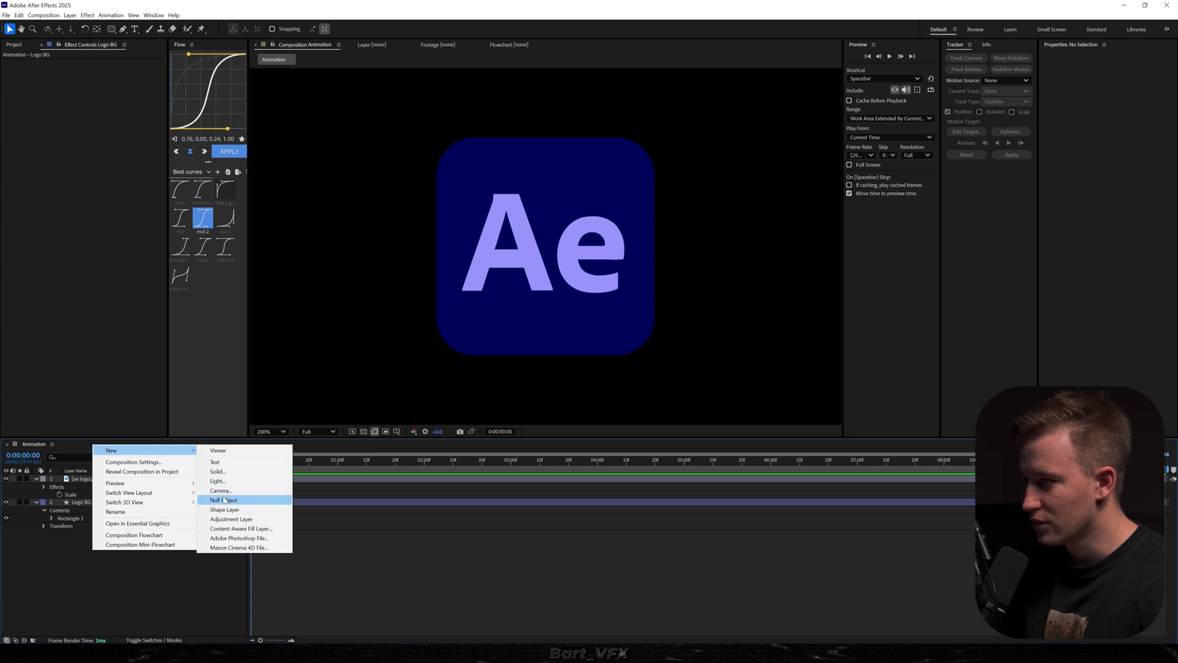
left_click(224, 500)
key("Return")
type("co")
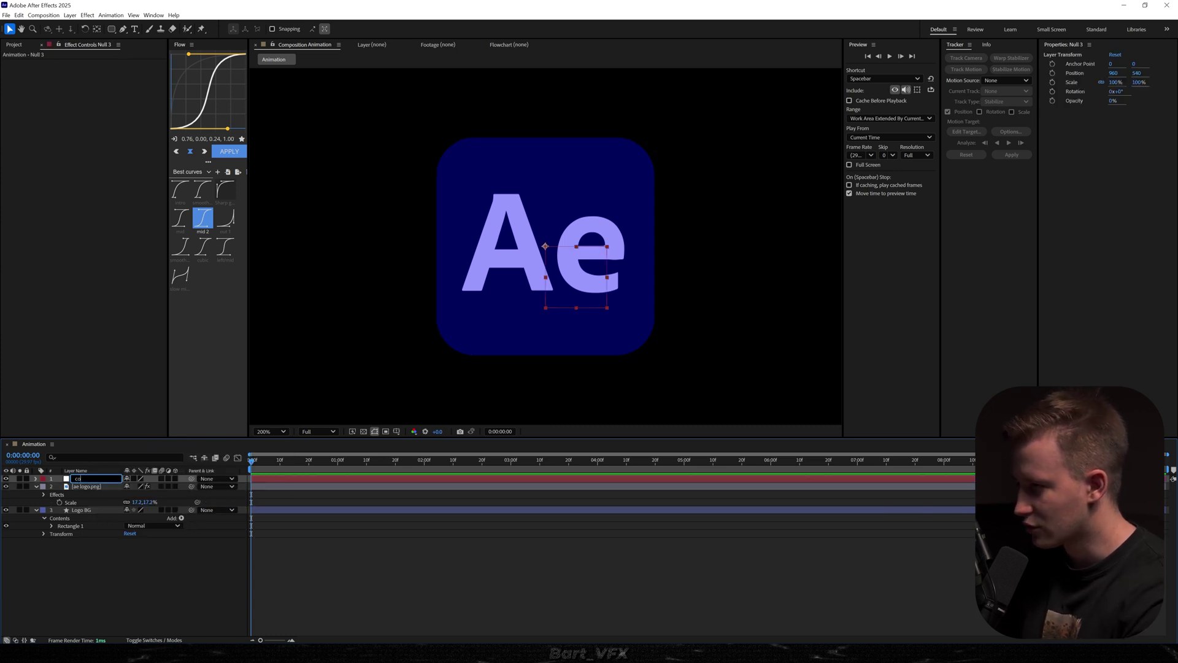
type("ntroller")
key("Return")
Step: Parent the ae-logo.png and Logo BG layers to the controller null
left_click(92, 487)
left_click(184, 510, "ctrl")
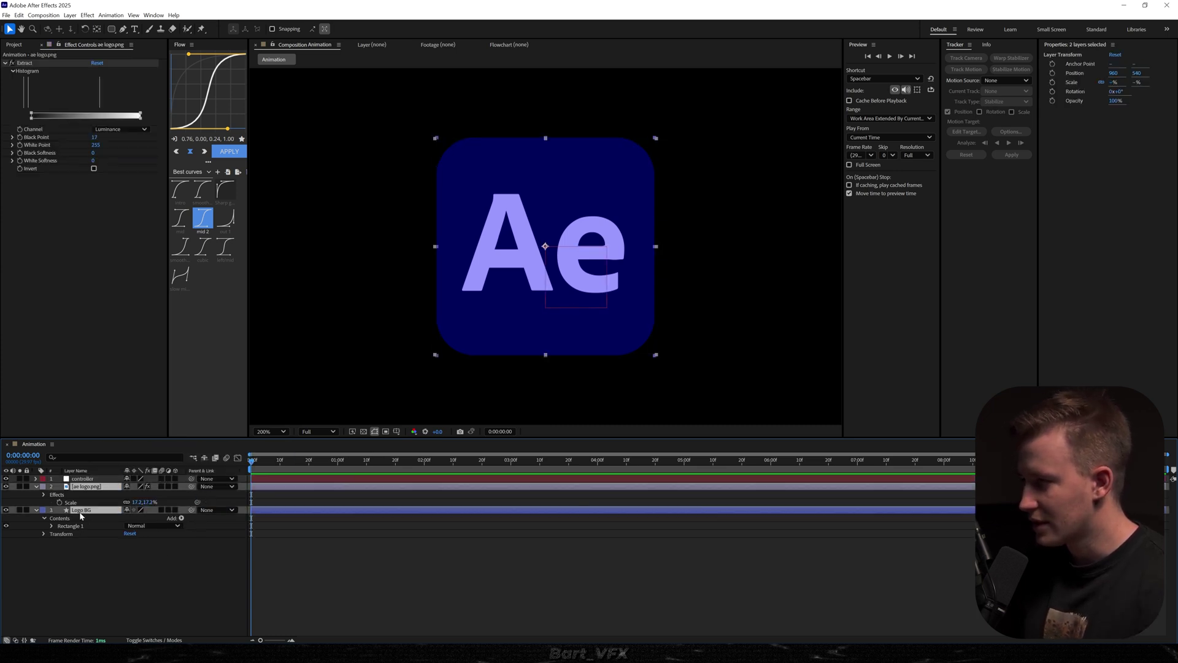
left_click_drag(191, 510, 84, 506)
key("p")
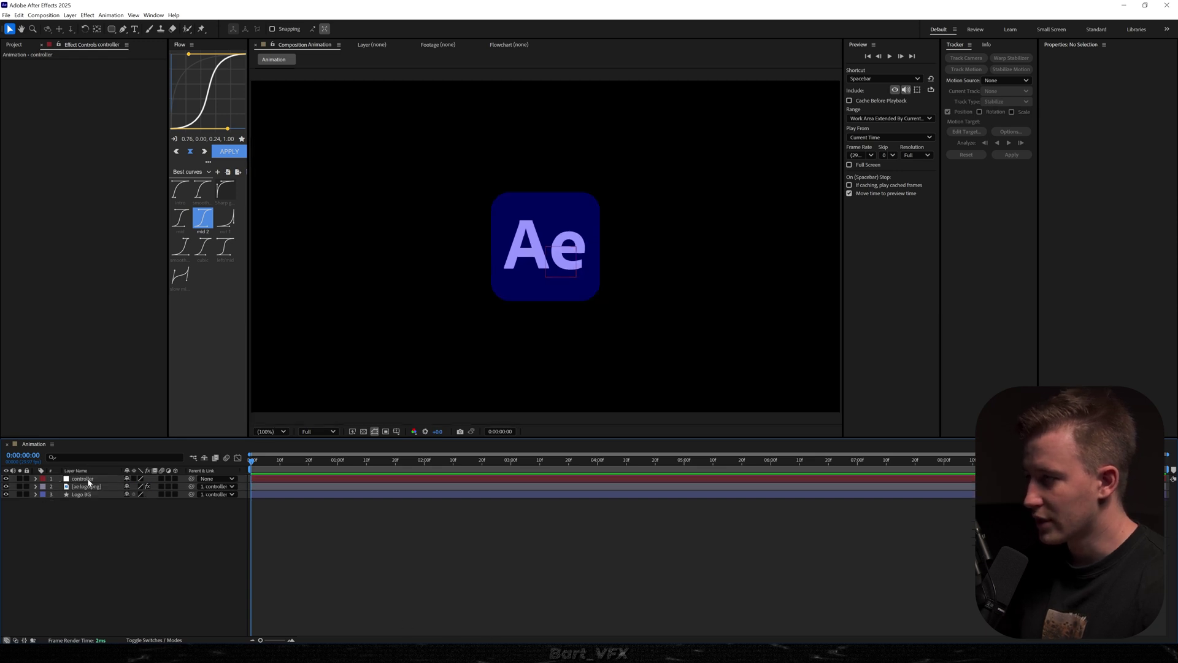
Step: Keyframe the controller's Position, Scale and Rotation, and place the three keyframes at 0:00:02:05
left_click(88, 481)
key("p")
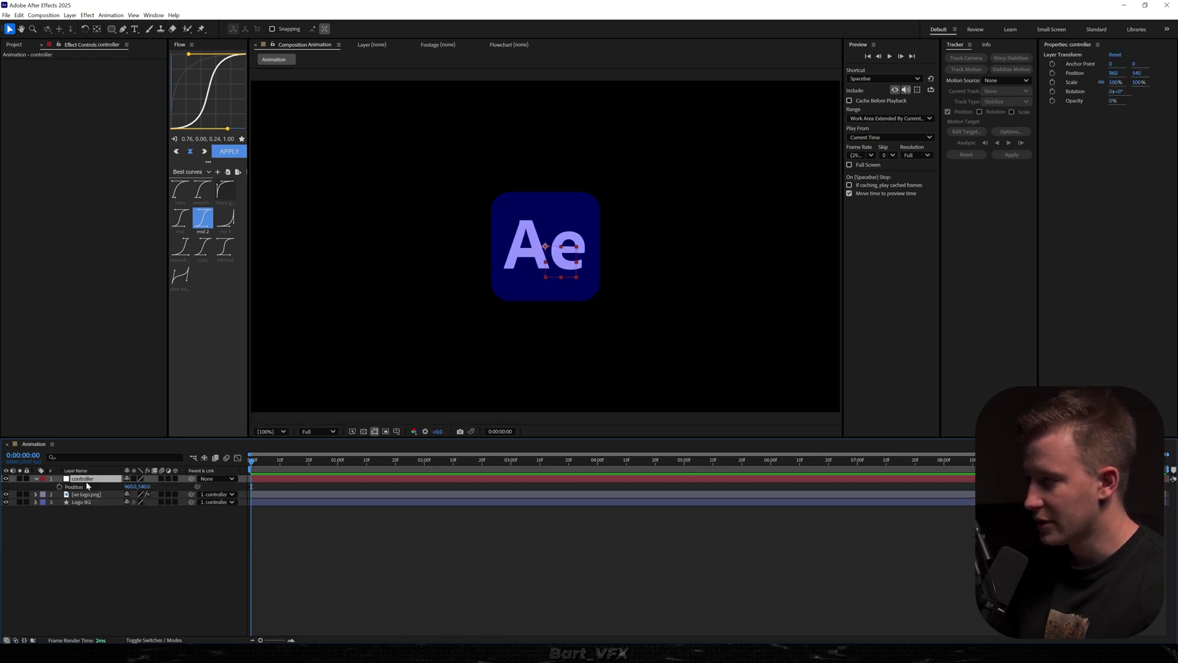
key("shift+s")
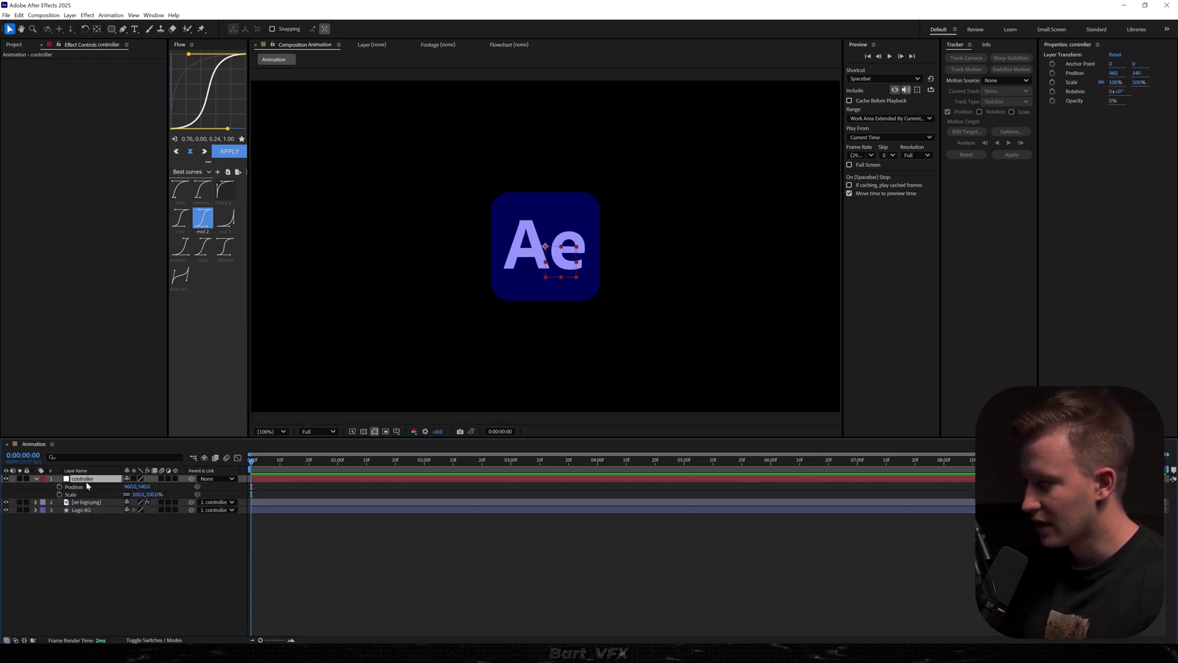
key("shift+r")
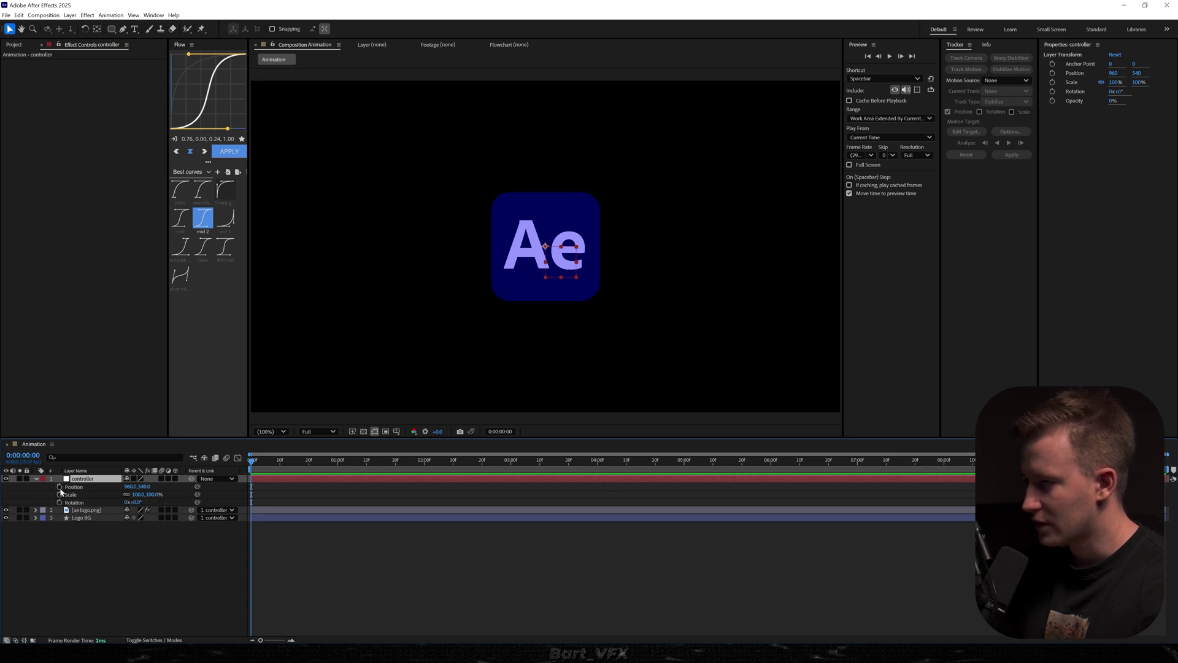
left_click_drag(60, 487, 60, 509)
left_click_drag(252, 493, 448, 495)
left_click(369, 496)
Step: At the first frame, set the controller's horizontal position to -260, off-screen, and its rotation to -1 full turn
left_click_drag(129, 487, 2, 486)
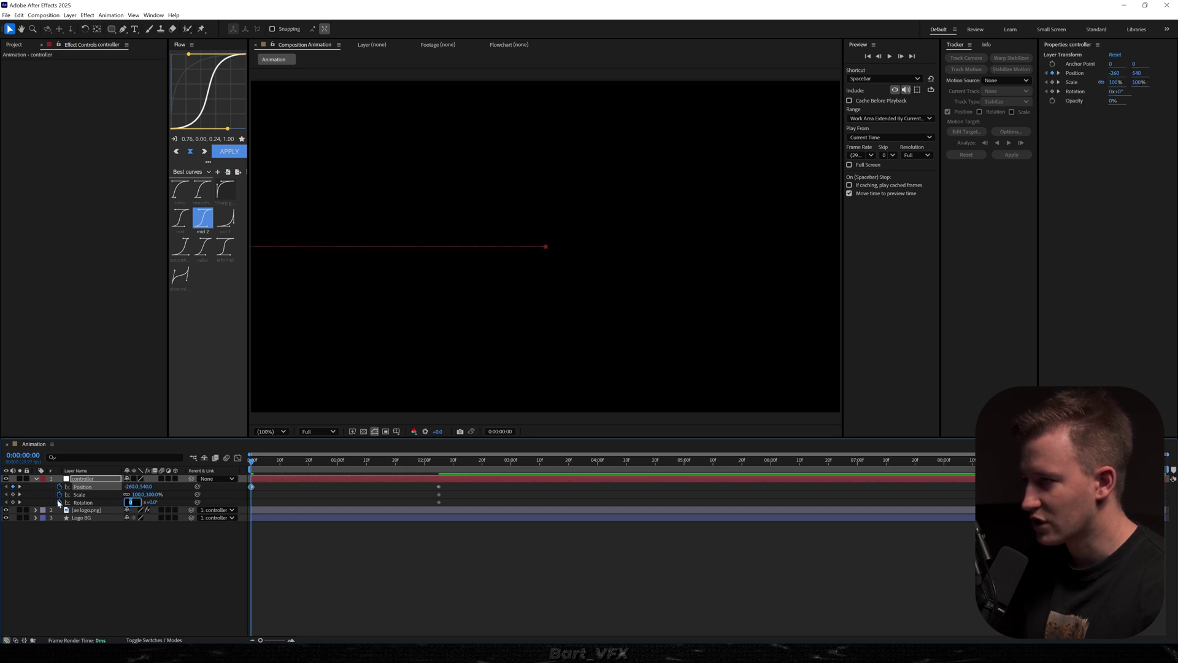
type("-1")
key("Return")
left_click(451, 498)
Step: Add a Scale keyframe at the first frame, reduce the controller's scale to 62.8% at 0:00:02:05, and preview the motion
left_click(80, 494)
left_click_drag(388, 468, 443, 466)
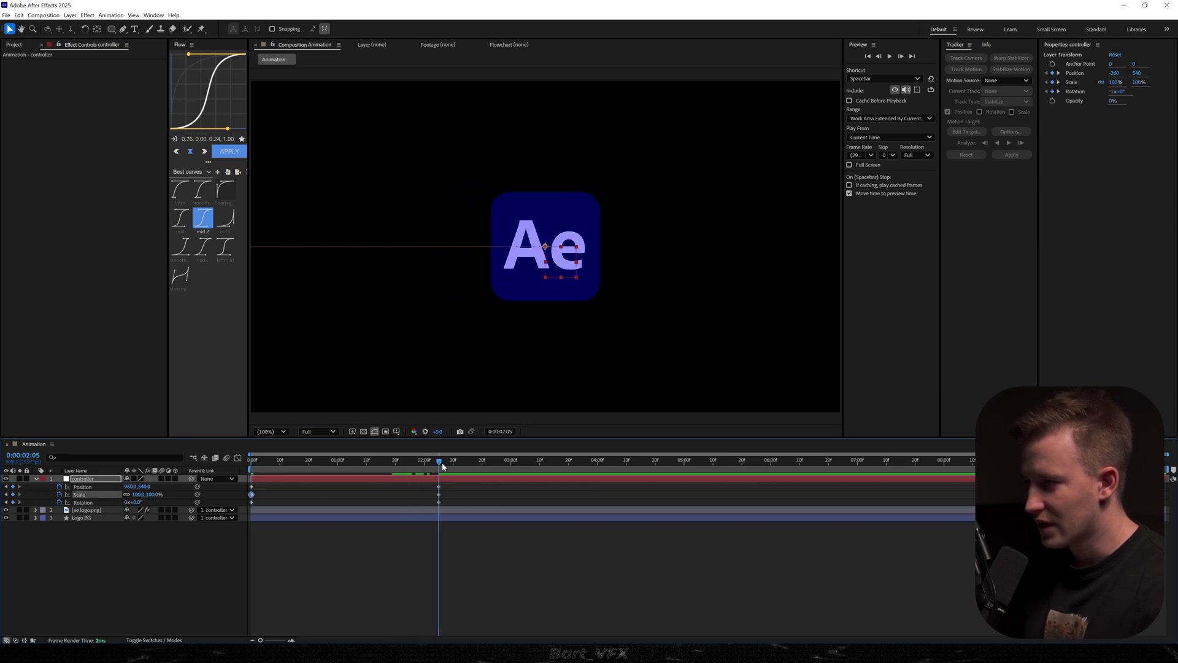
key("space")
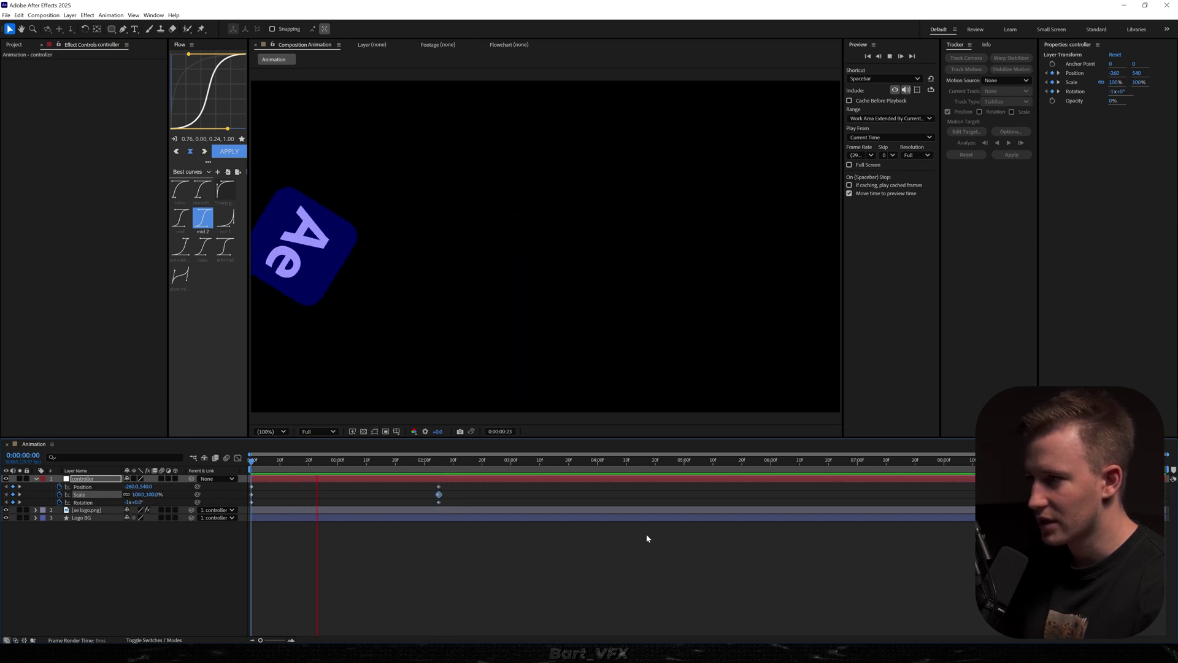
key("space")
Step: Apply Easy Ease to all controller keyframes, extend the end keyframes' influence in the speed graph for a long slowdown, and preview
left_click_drag(463, 486, 204, 509)
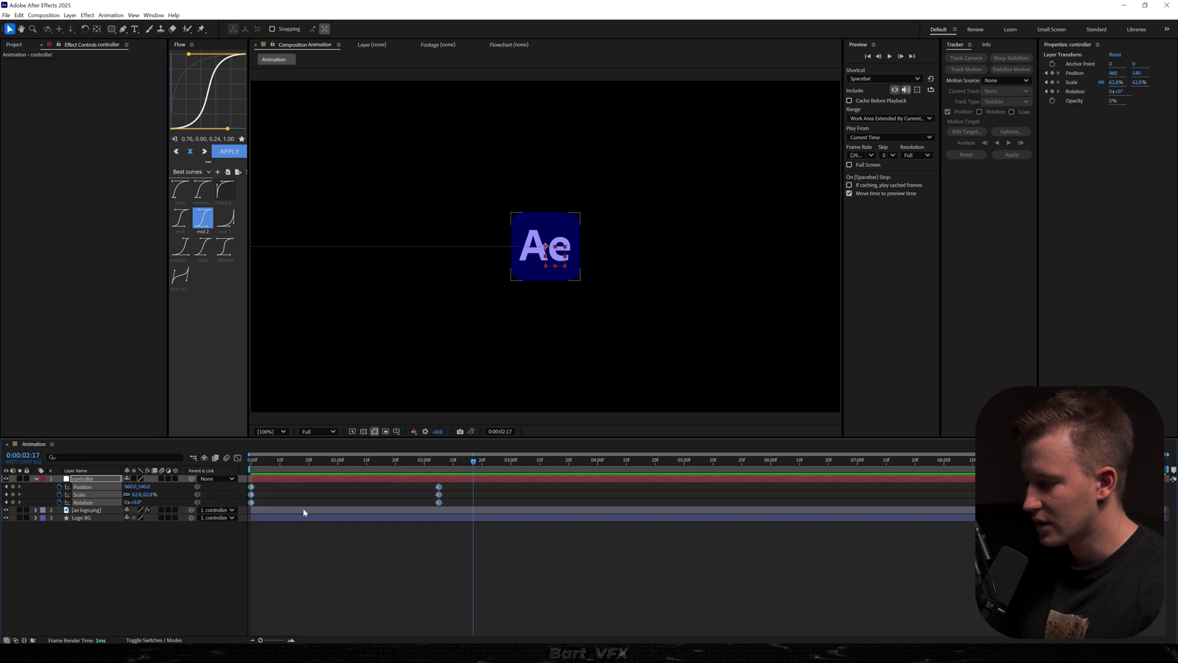
key("F9")
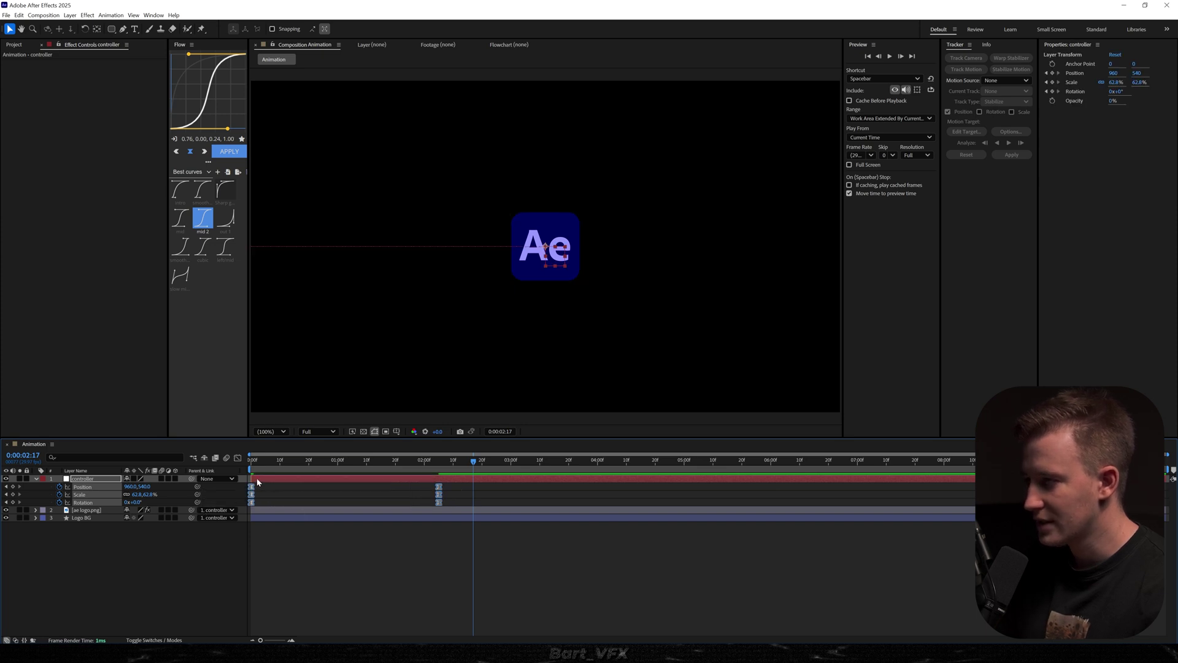
left_click(238, 458)
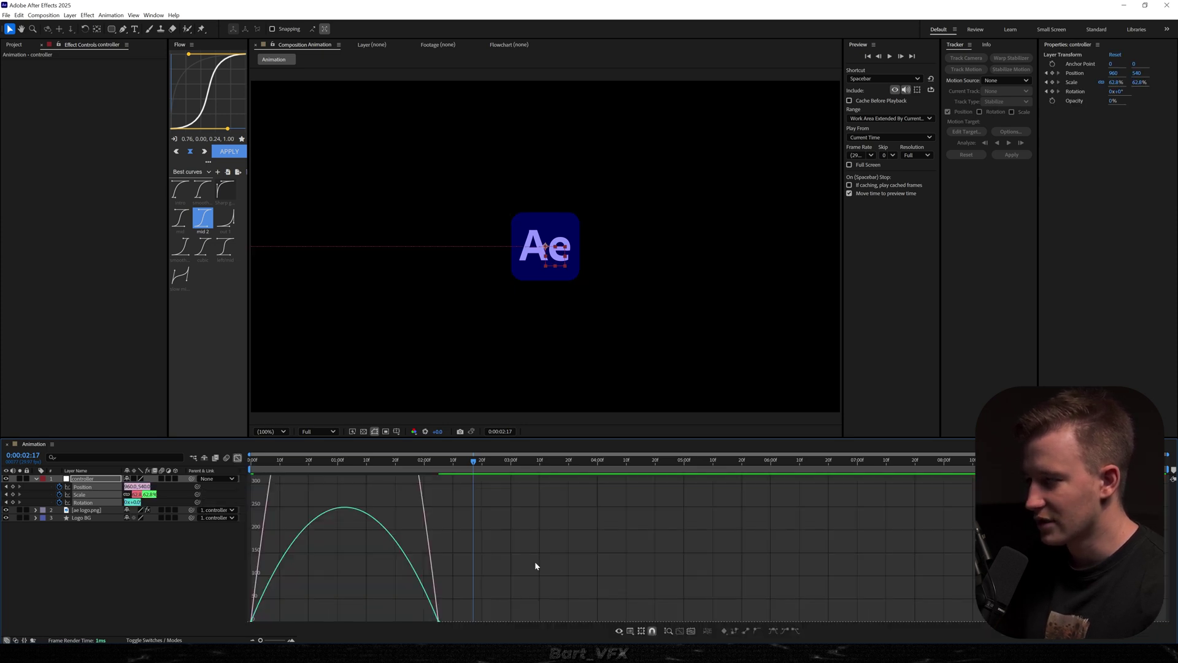
left_click(691, 632)
left_click_drag(644, 586, 422, 609)
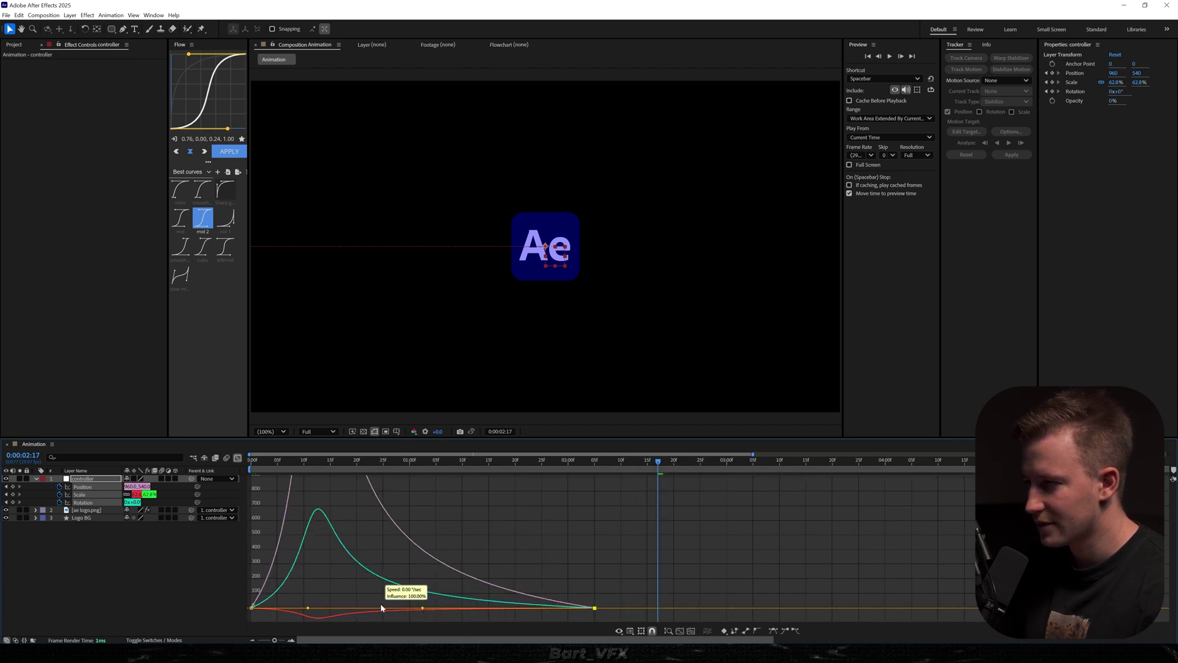
key("Home")
key("space")
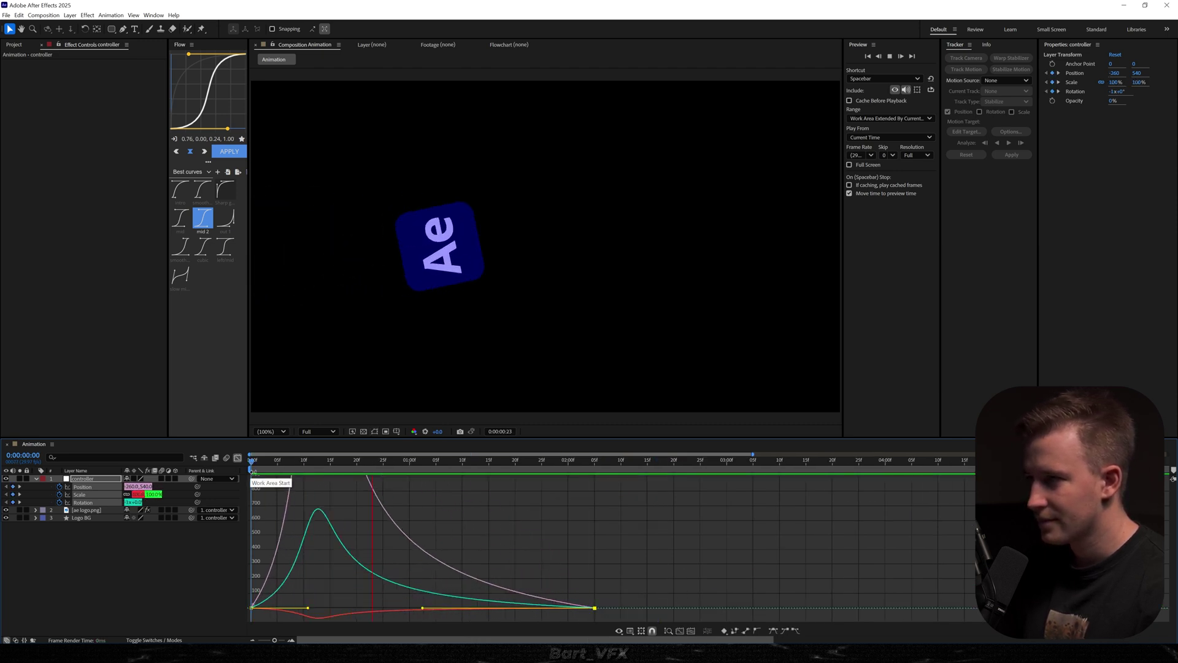
key("space")
Step: Move the controller's end keyframes earlier to about 0:00:01:17 in the graph, and preview the faster animation
left_click_drag(650, 548, 544, 631)
left_click_drag(595, 588, 504, 594)
key("Home")
key("space")
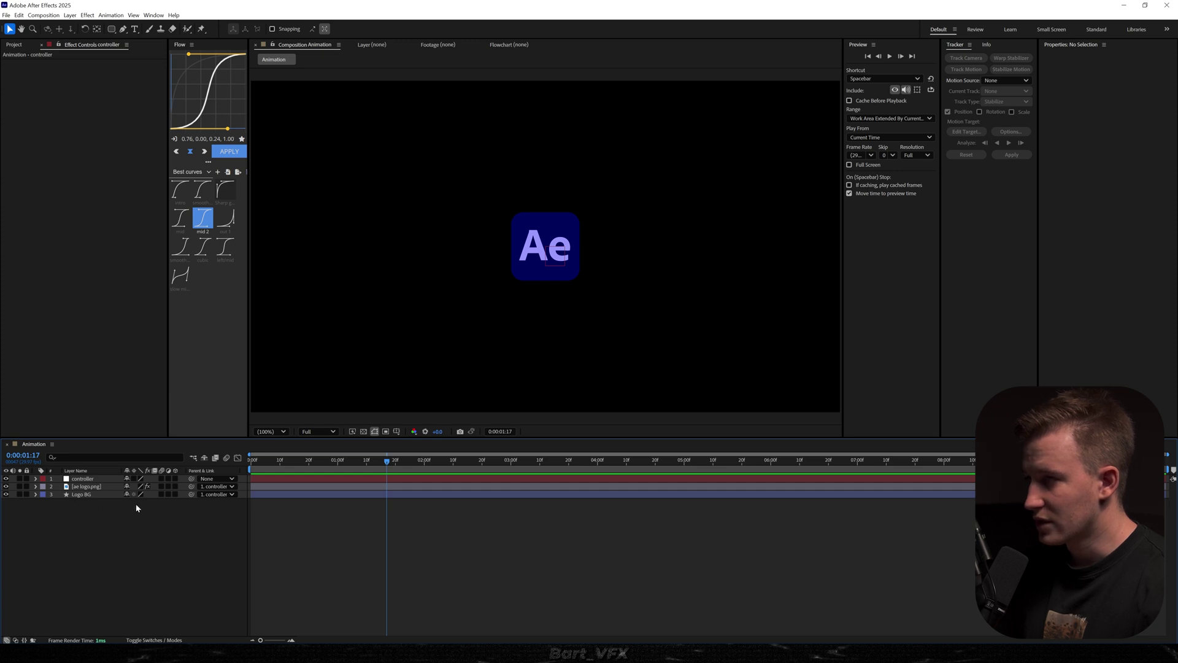
Step: Add Size and Roundness keyframes to the Logo BG rectangle at 0:00:01:17
left_click(80, 495)
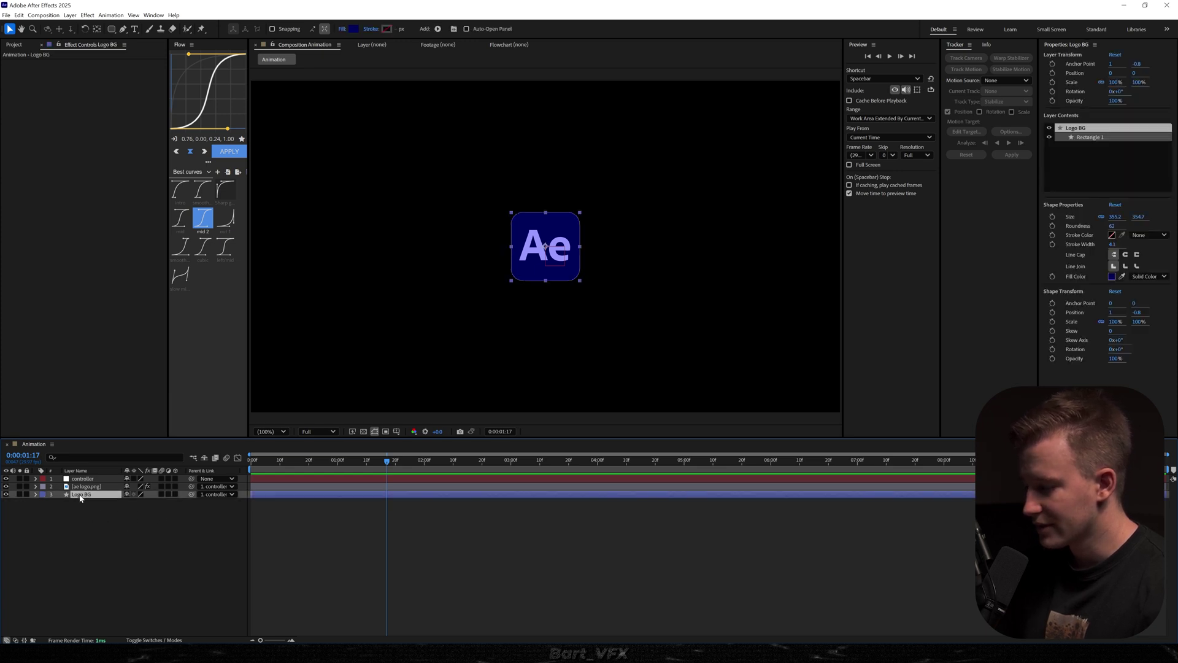
left_click(1052, 218)
left_click(1052, 226)
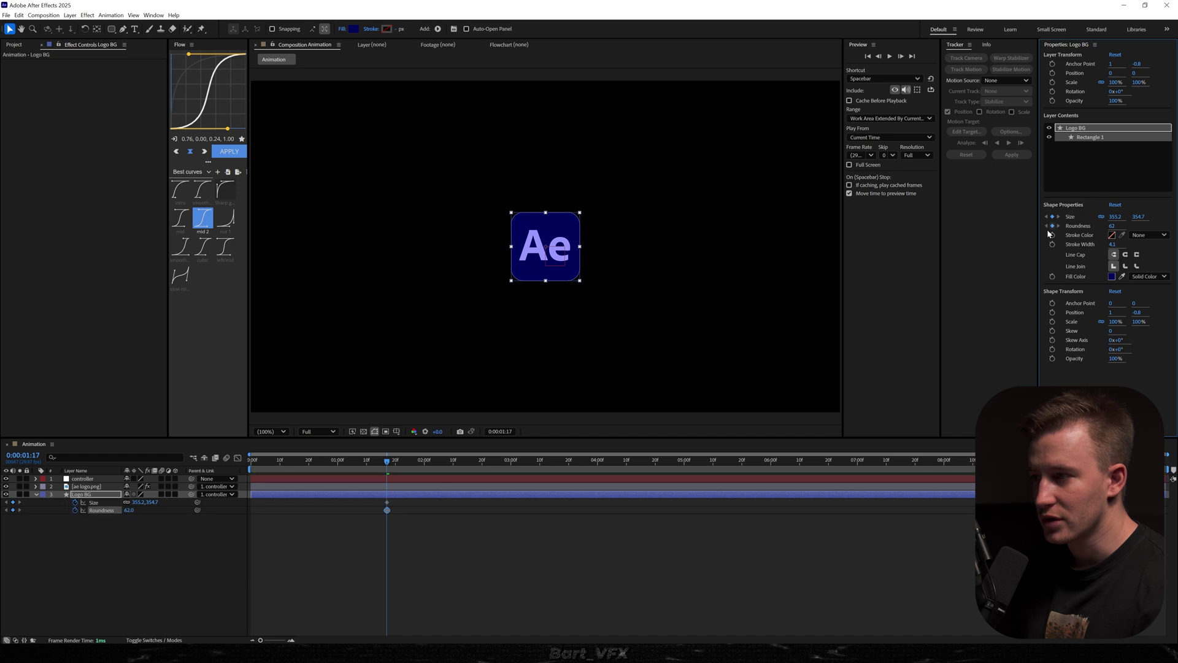
Step: Add a Position keyframe to the ae-logo.png layer at 0:00:01:17
left_click(79, 486)
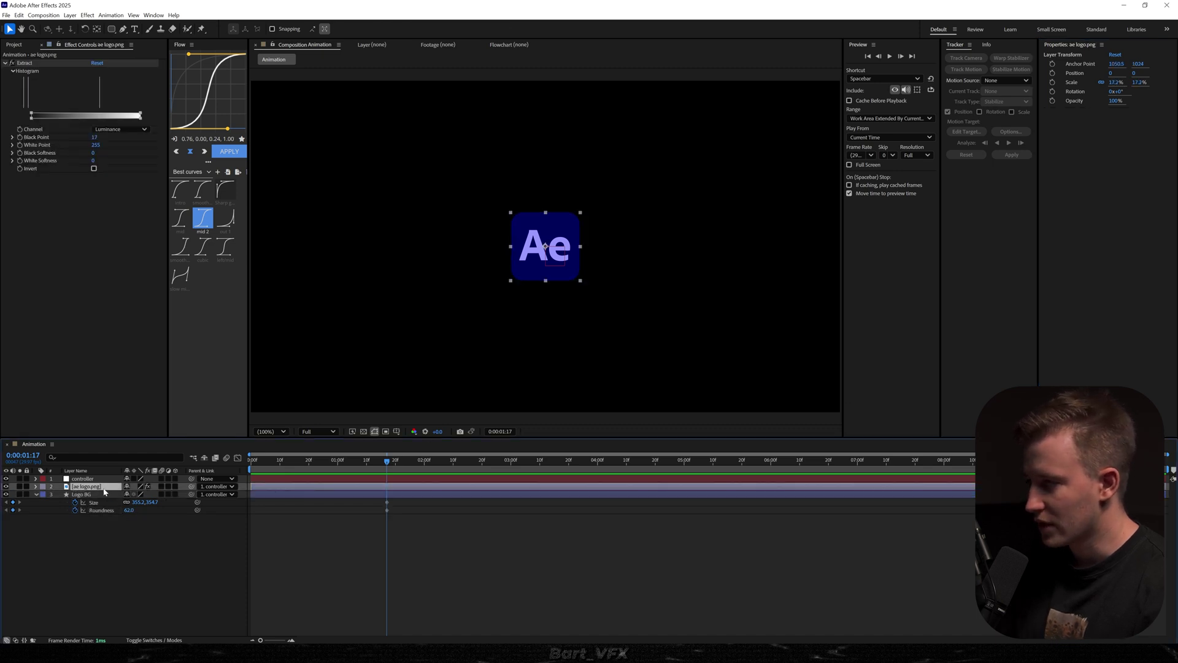
key("p")
left_click(59, 495)
left_click(316, 513)
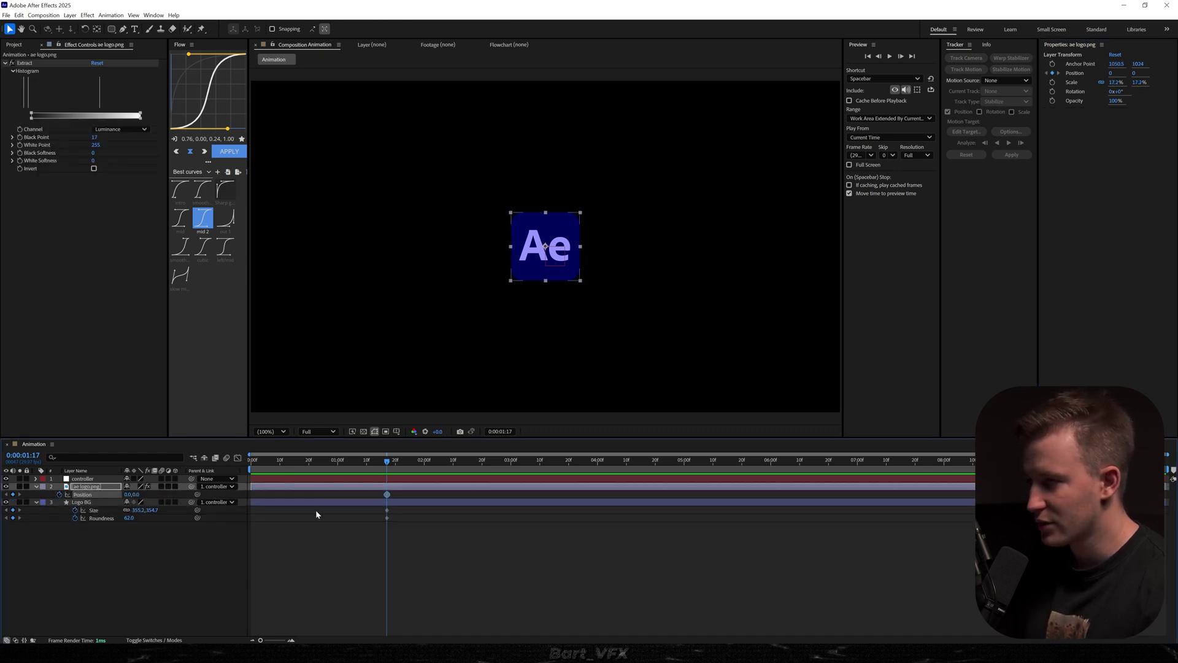
Step: At 0:00:03:11, move the ae-logo.png layer sideways to a horizontal position of -766
left_click_drag(388, 468, 542, 469)
left_click(208, 503)
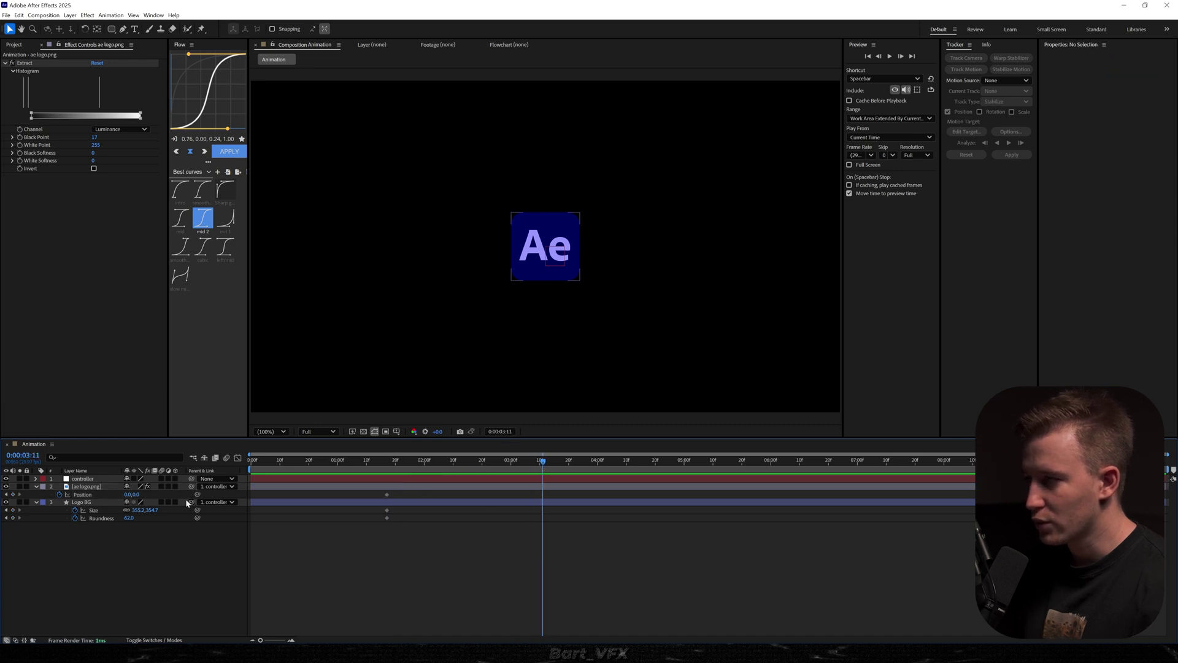
left_click_drag(127, 494, 86, 495)
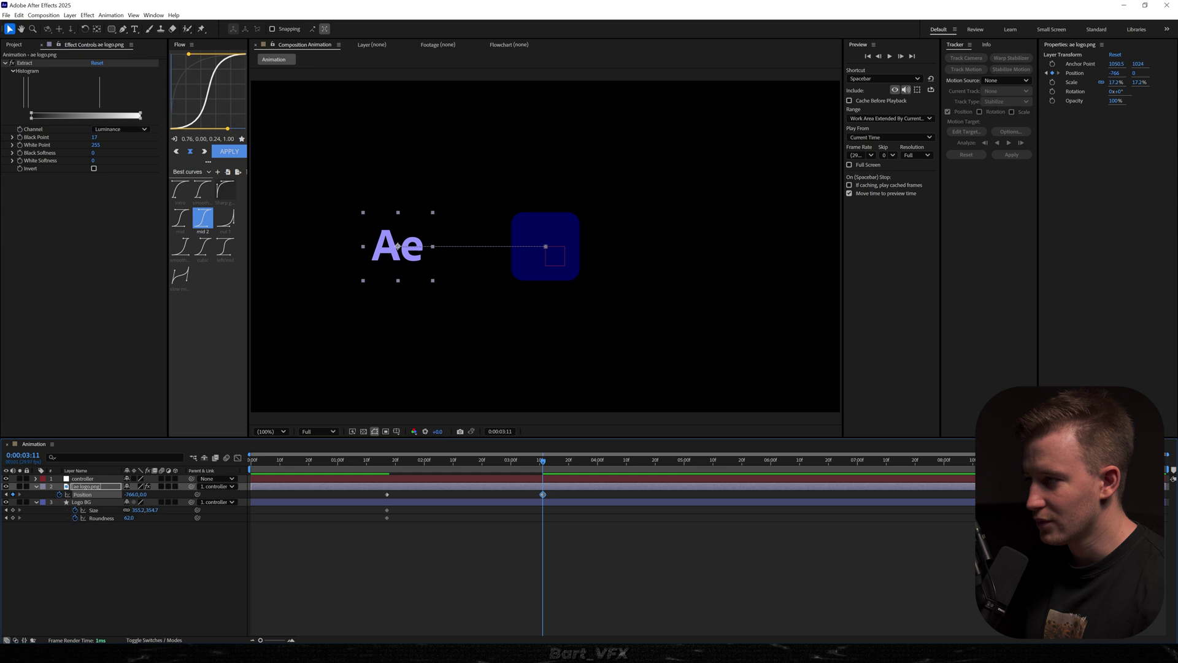
left_click(121, 578)
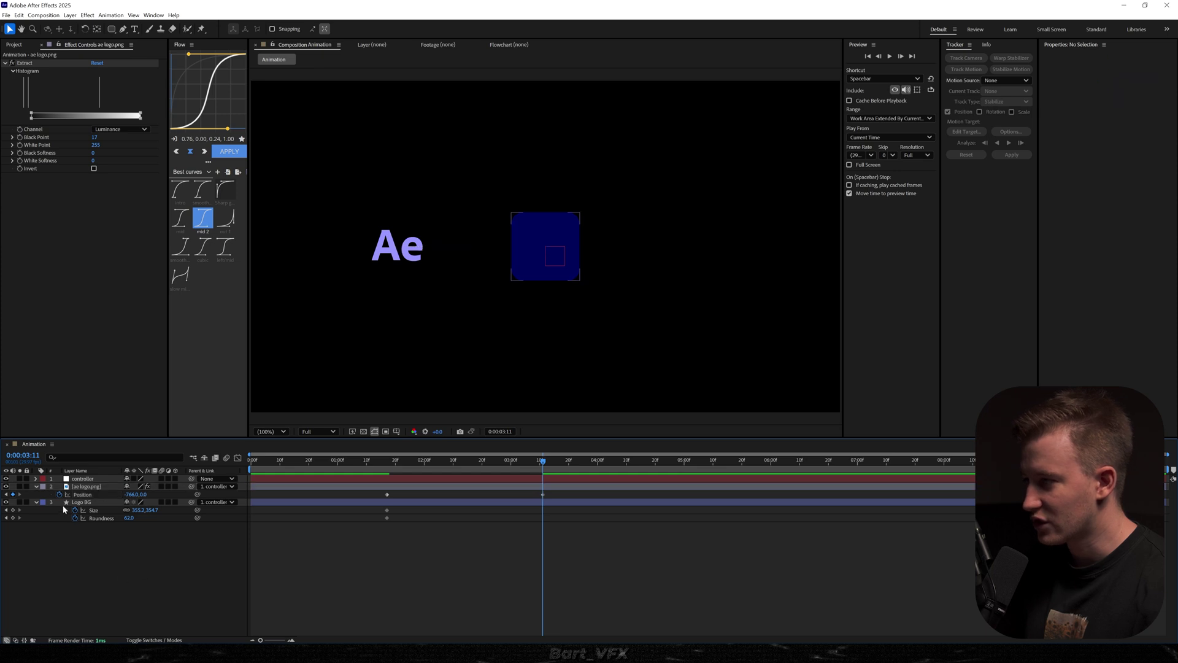
Step: Unlink the Logo BG rectangle's size proportions, widen it to about 1951 at 0:00:03:11, and preview
left_click(127, 510)
left_click_drag(140, 510, 928, 568)
key("space")
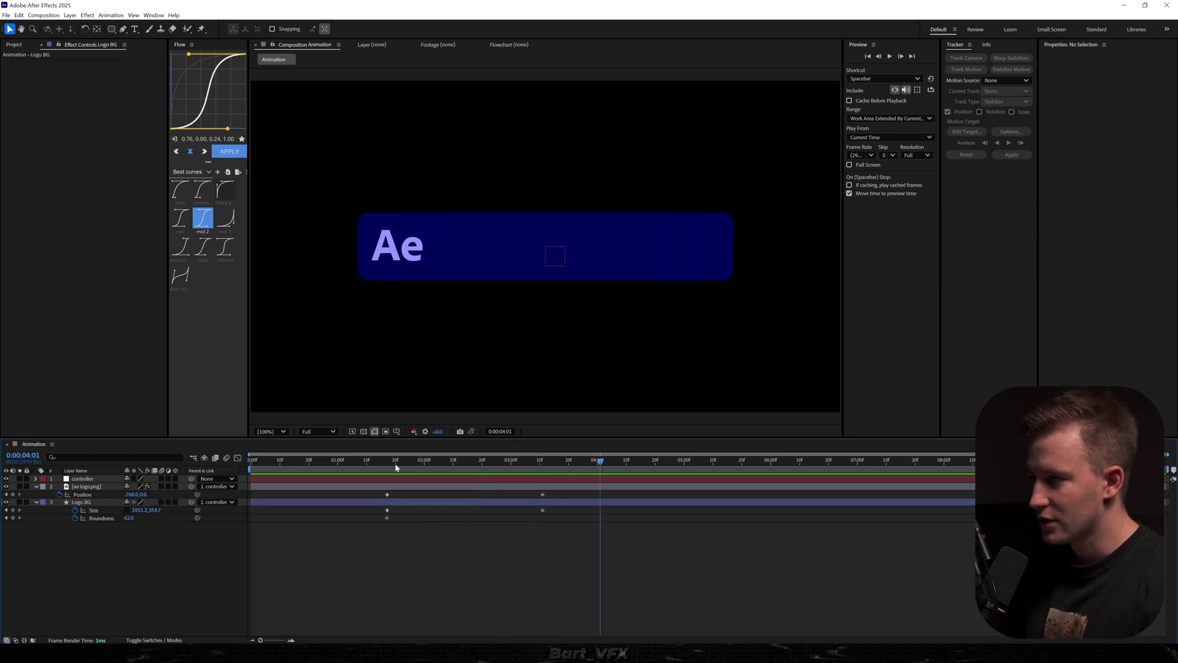
Step: Move the Logo BG Roundness keyframe to 0:00:03:11, set the roundness to 268 at 0:00:01:17, and preview from the start
left_click(391, 510)
left_click_drag(387, 519, 544, 531)
left_click_drag(414, 462, 389, 473)
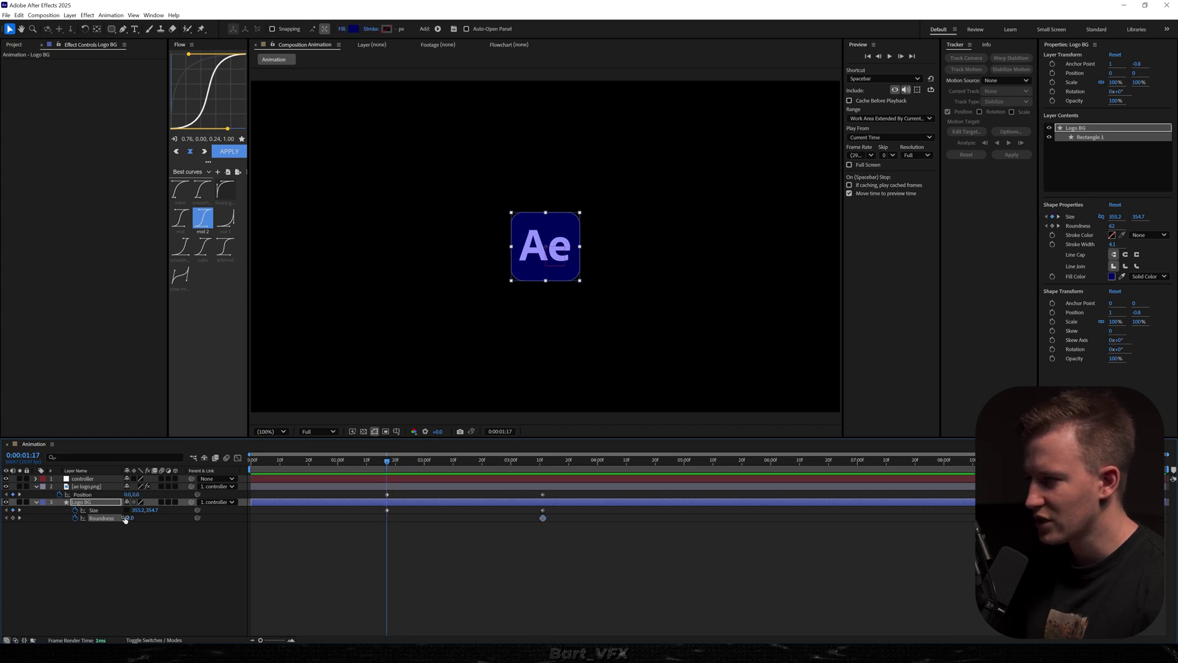
left_click_drag(128, 519, 183, 517)
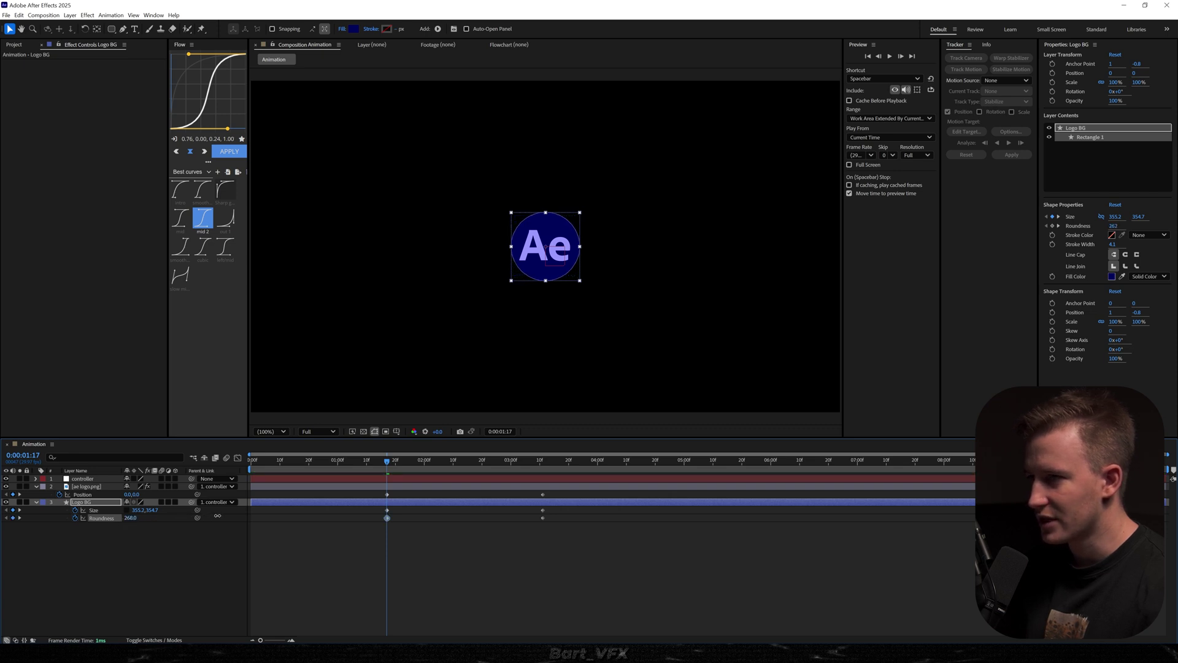
left_click(258, 540)
left_click_drag(276, 460, 200, 455)
key("space")
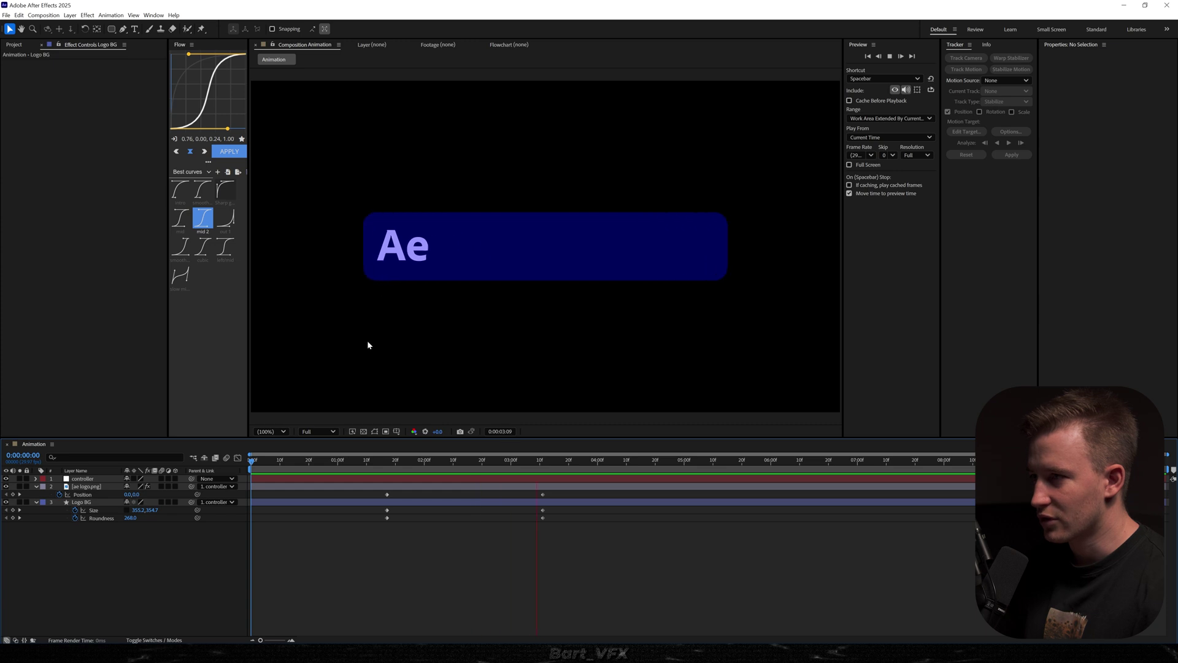
key("space")
Step: Easy Ease the Position, Size and Roundness keyframes, increase the influence at both ends in the speed graph, and preview
left_click_drag(565, 494, 349, 528)
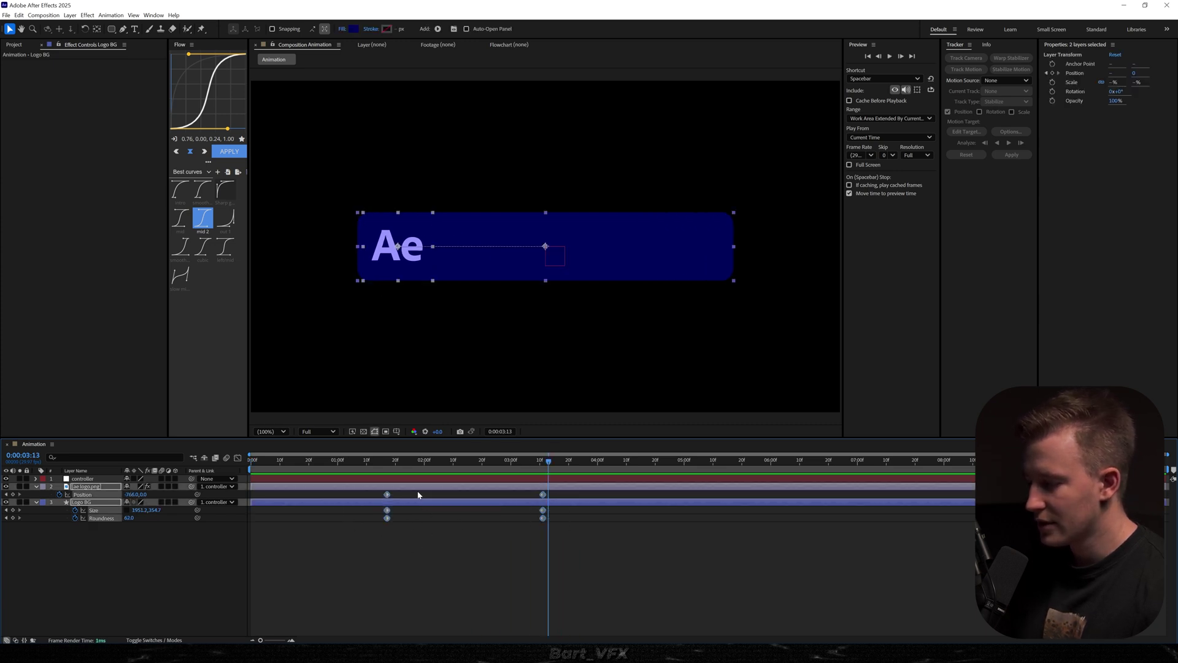
key("F9")
left_click(238, 458)
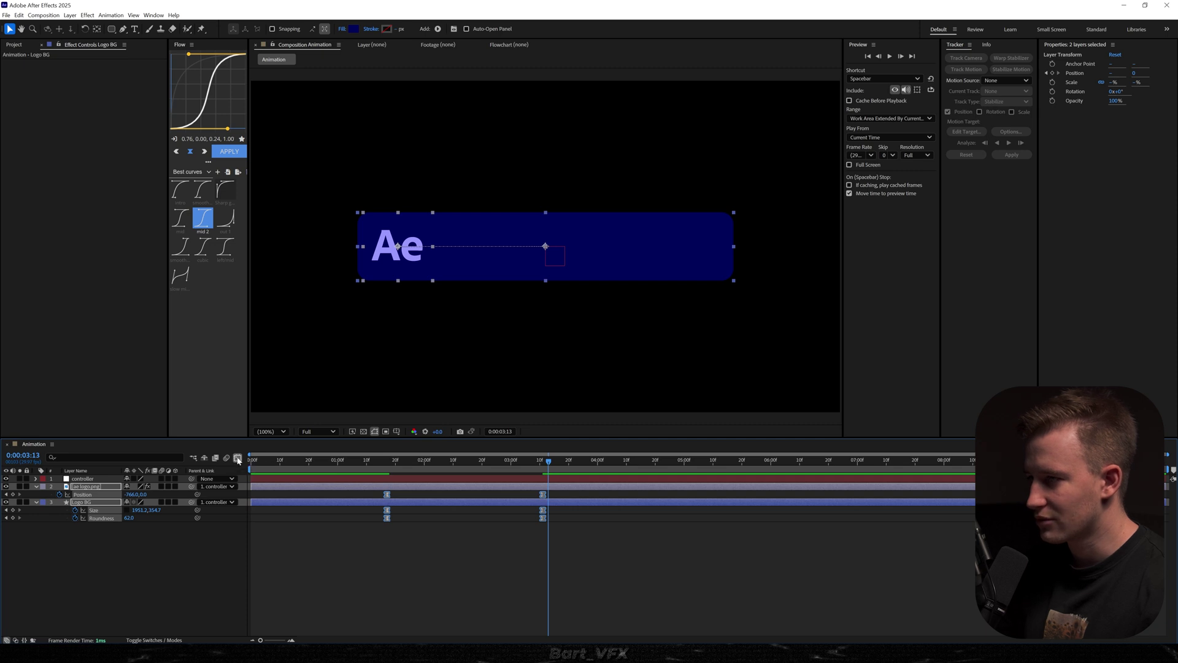
left_click_drag(620, 571, 478, 592)
left_click_drag(362, 565, 436, 592)
key("space")
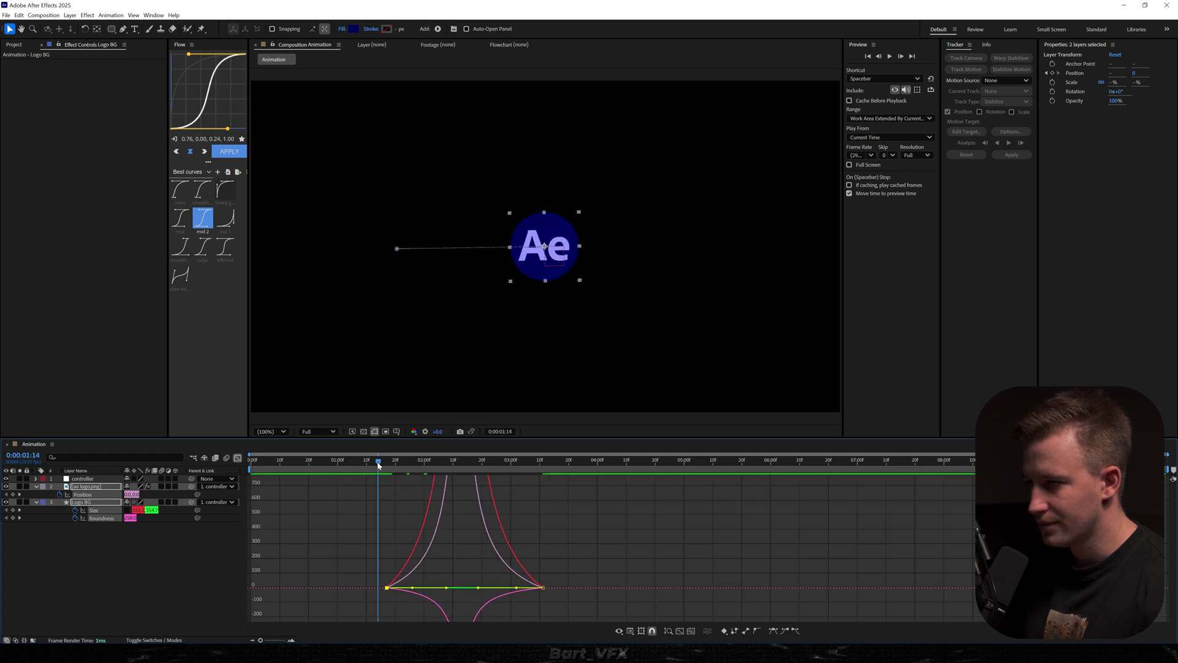
Step: Move the ending Position, Size and Roundness keyframes earlier to about 0:00:02:27, preview from 0:00:01:14, and close the graph editor
left_click_drag(602, 554, 500, 589)
left_click(378, 462)
key("space")
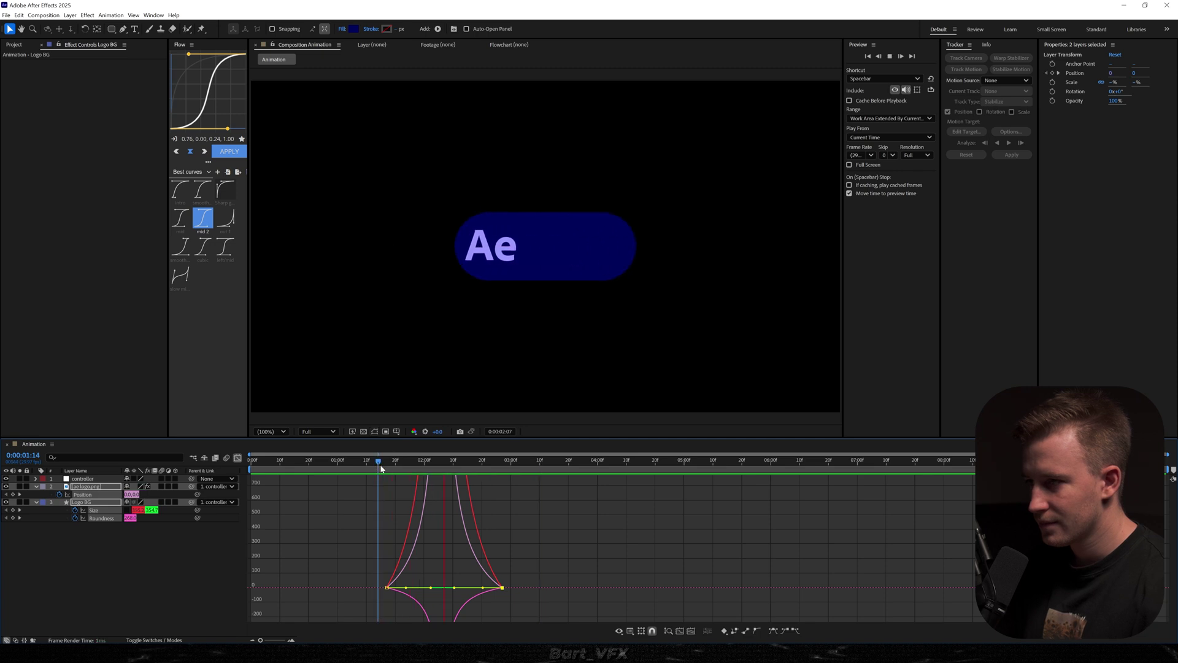
key("space")
left_click(238, 457)
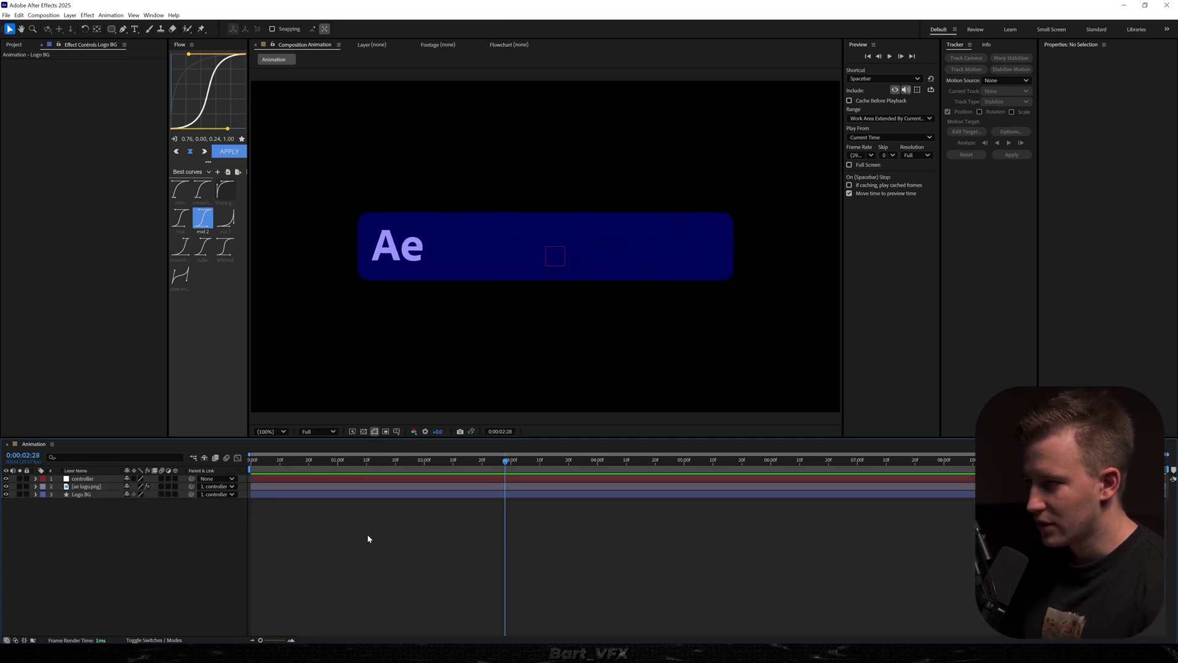
Step: Shift the Position, Size and Roundness keyframes of the Ae logo and Logo BG to begin at about 0:00:00:27, and preview from the start
left_click(367, 536)
key("u")
left_click_drag(519, 515, 329, 550)
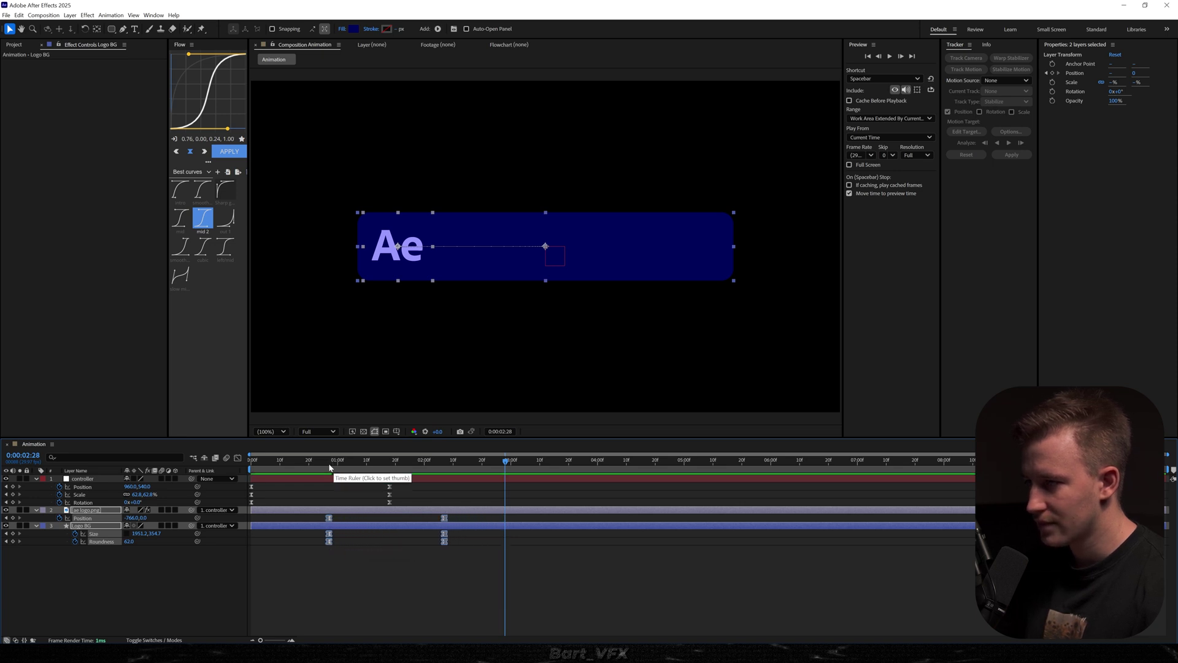
key("Home")
key("space")
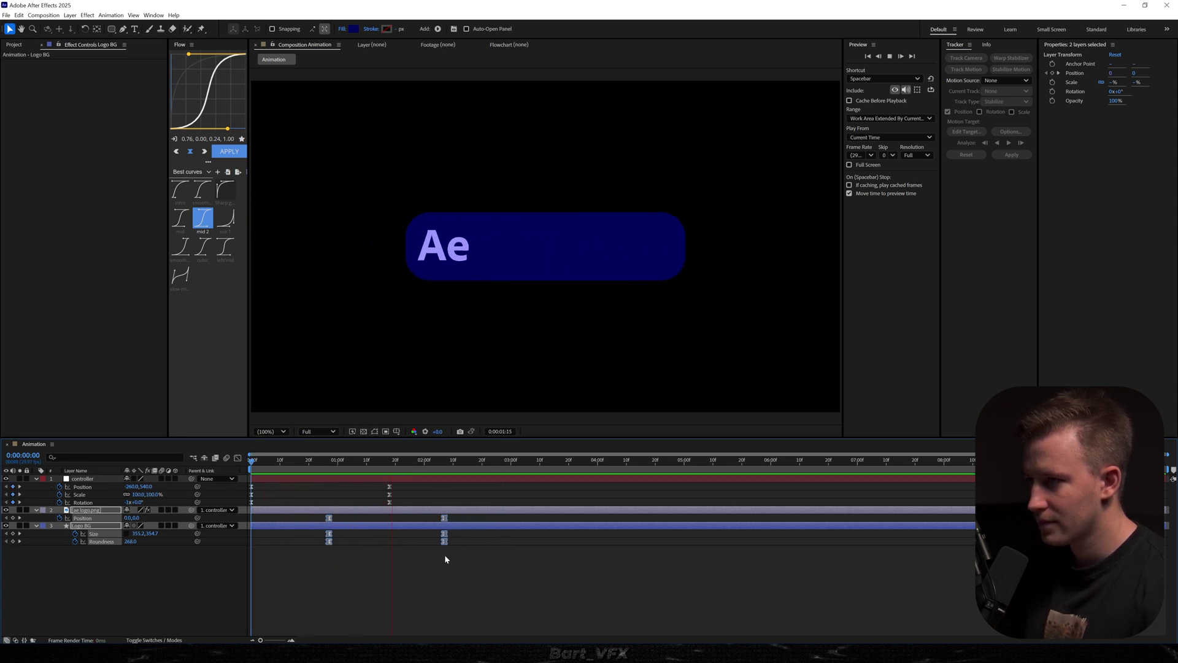
left_click(433, 554)
left_click(257, 459)
key("space")
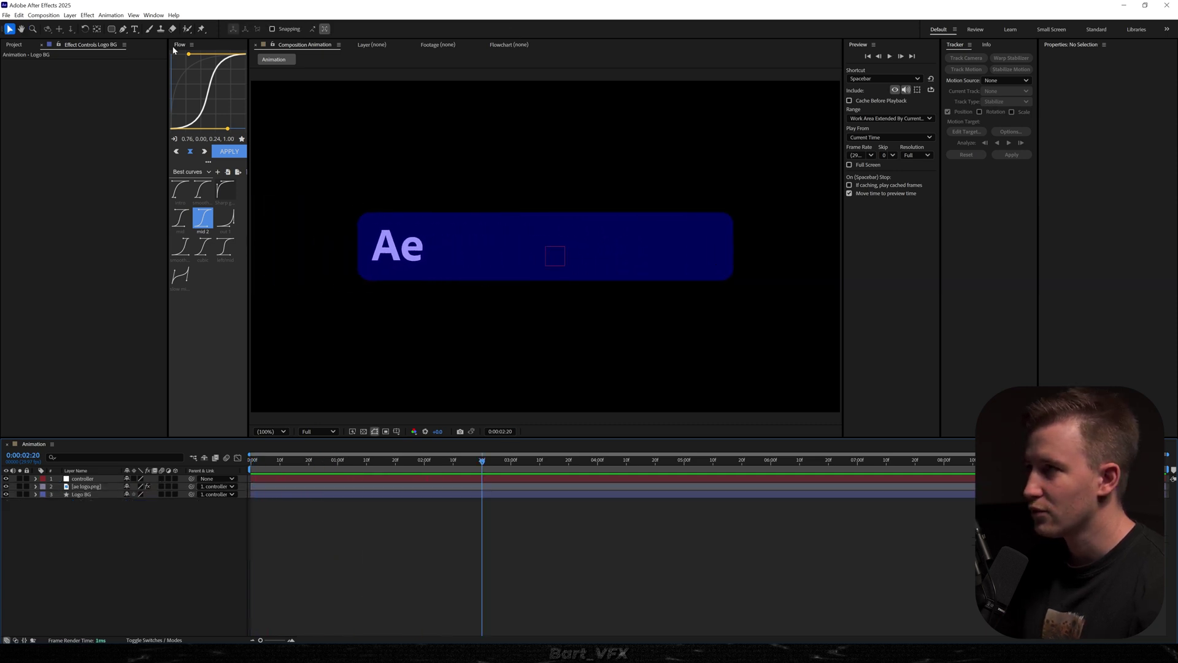
Step: Add a text layer reading "where edits become art", centre its anchor point and centre it in the composition
left_click(135, 30)
left_click(488, 251)
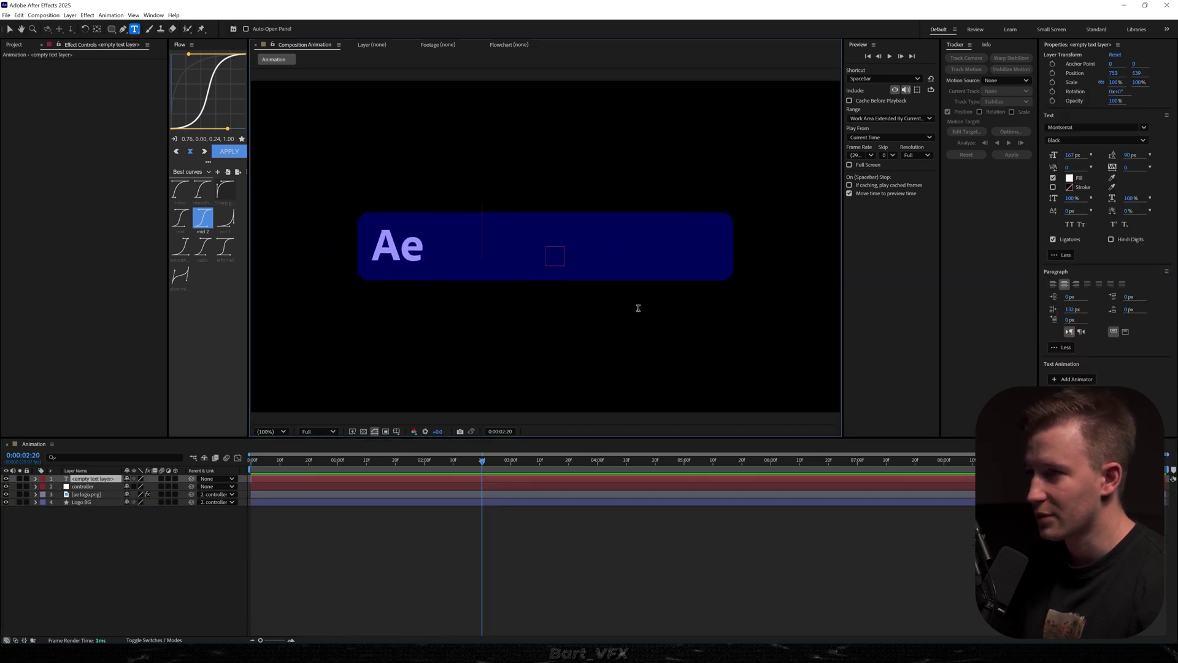
type("where edits become art")
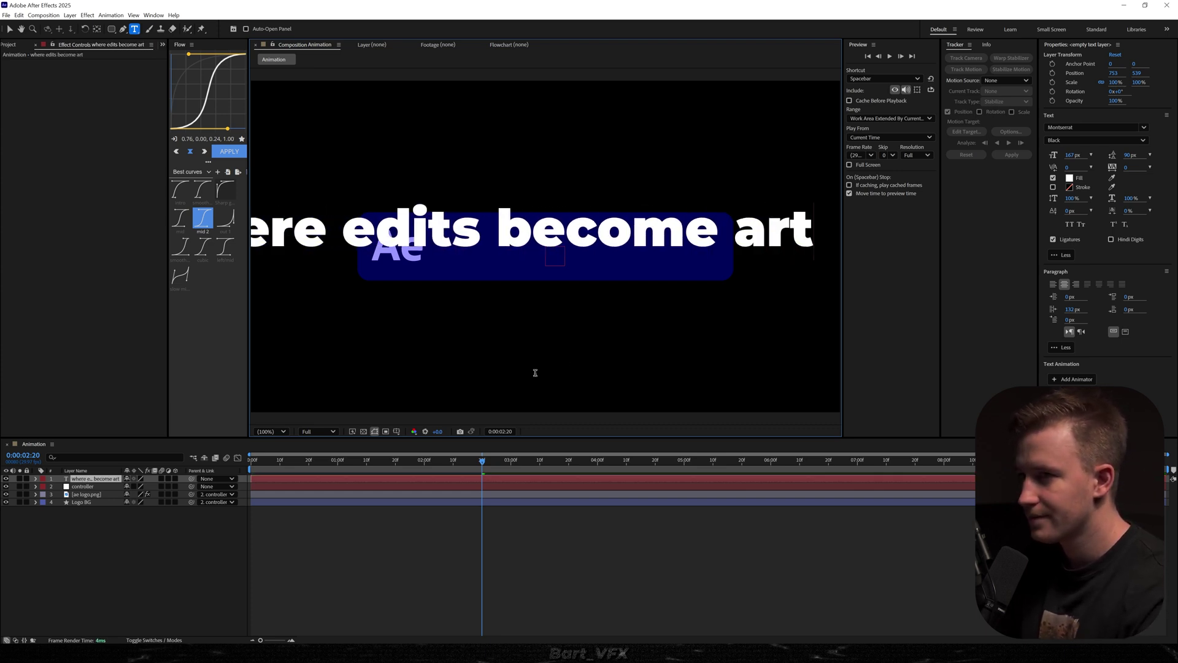
key("Escape")
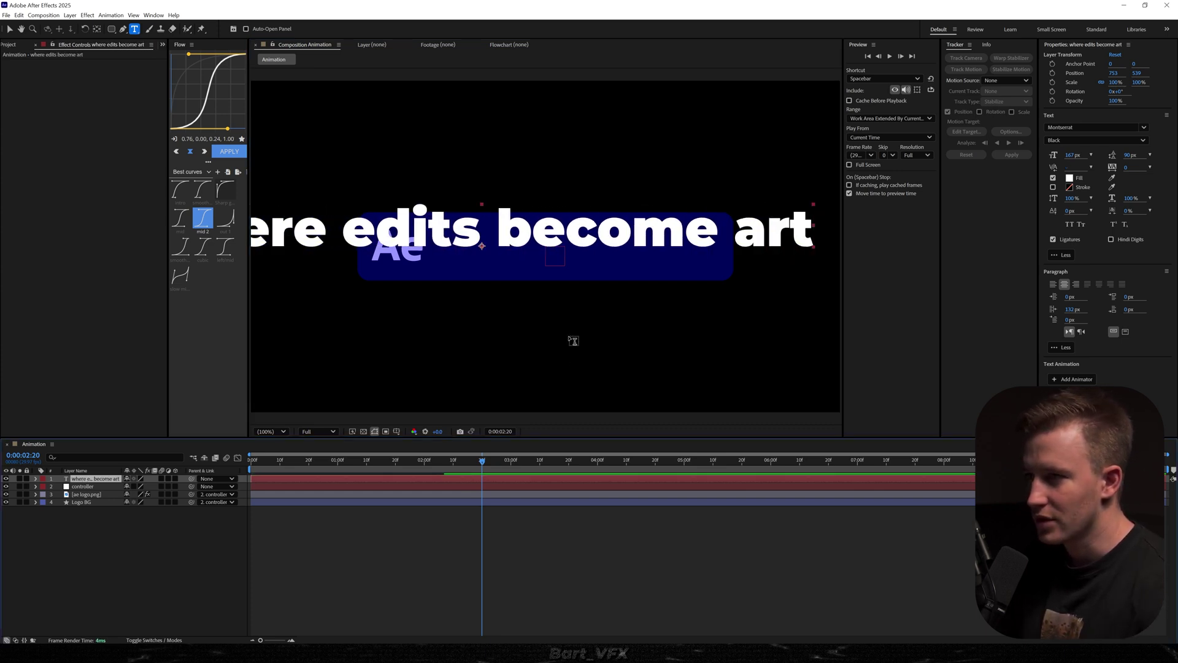
key("ctrl+alt+Home")
key("ctrl+Home")
Step: Format the text as 56 px all-caps Montserrat SemiBold, with its anchor point centred again
left_click_drag(1069, 158, 1023, 169)
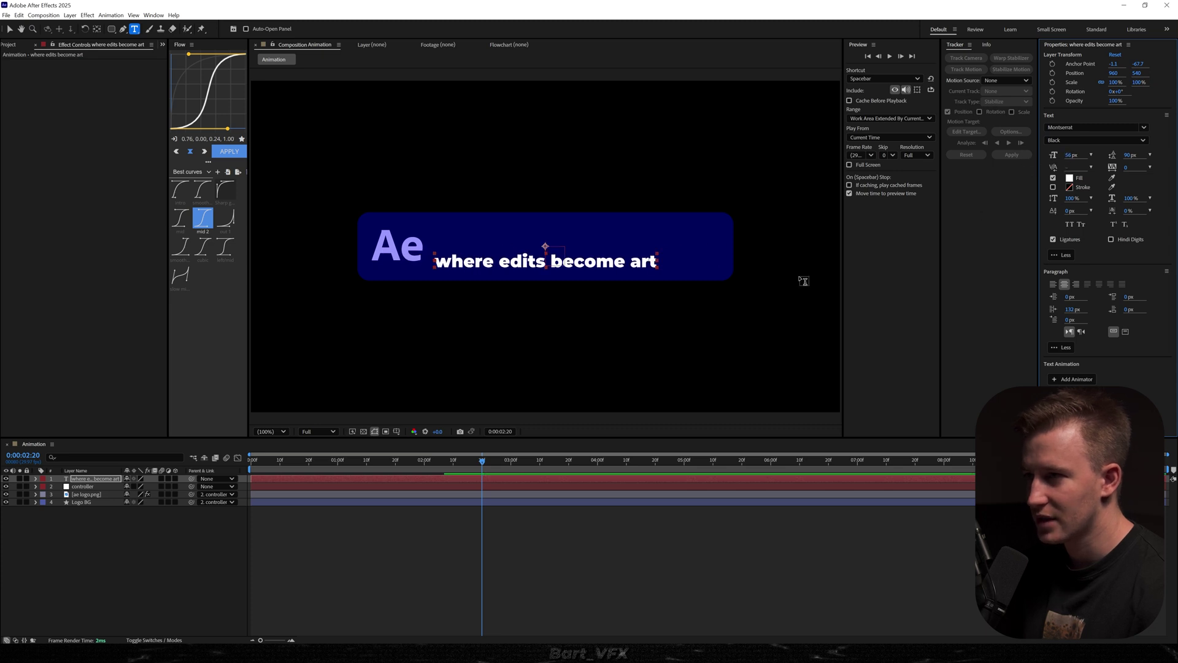
key("ctrl+alt+Home")
key("KP_Enter")
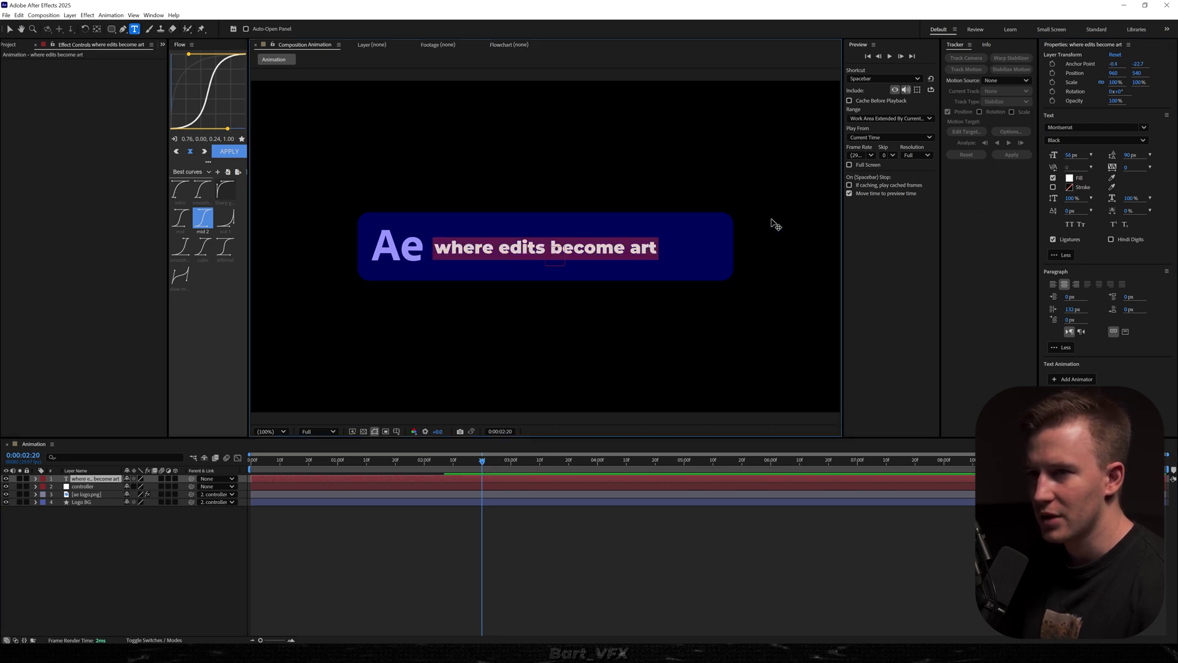
left_click(1069, 224)
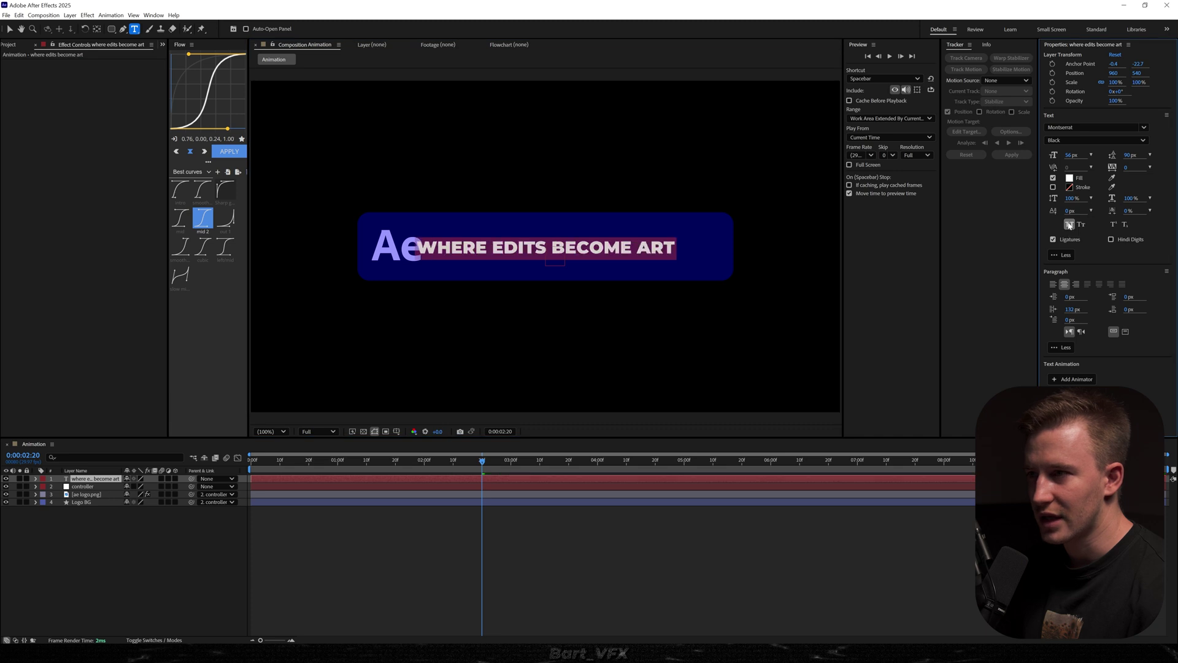
left_click(1079, 140)
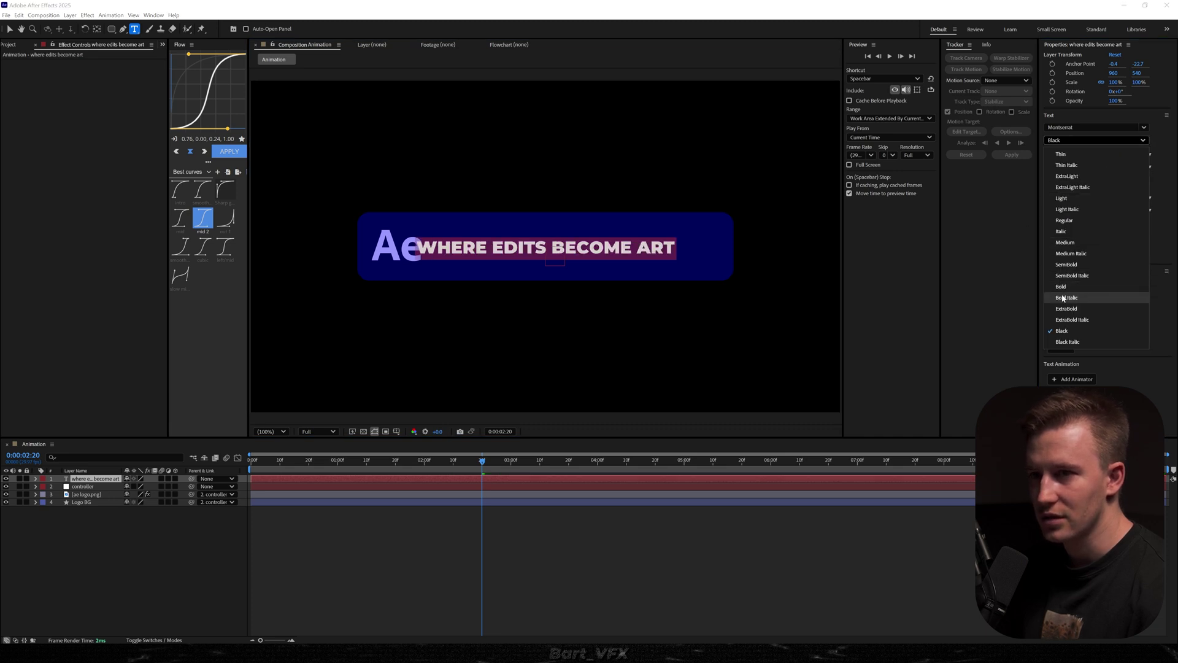
left_click(1066, 265)
key("Escape")
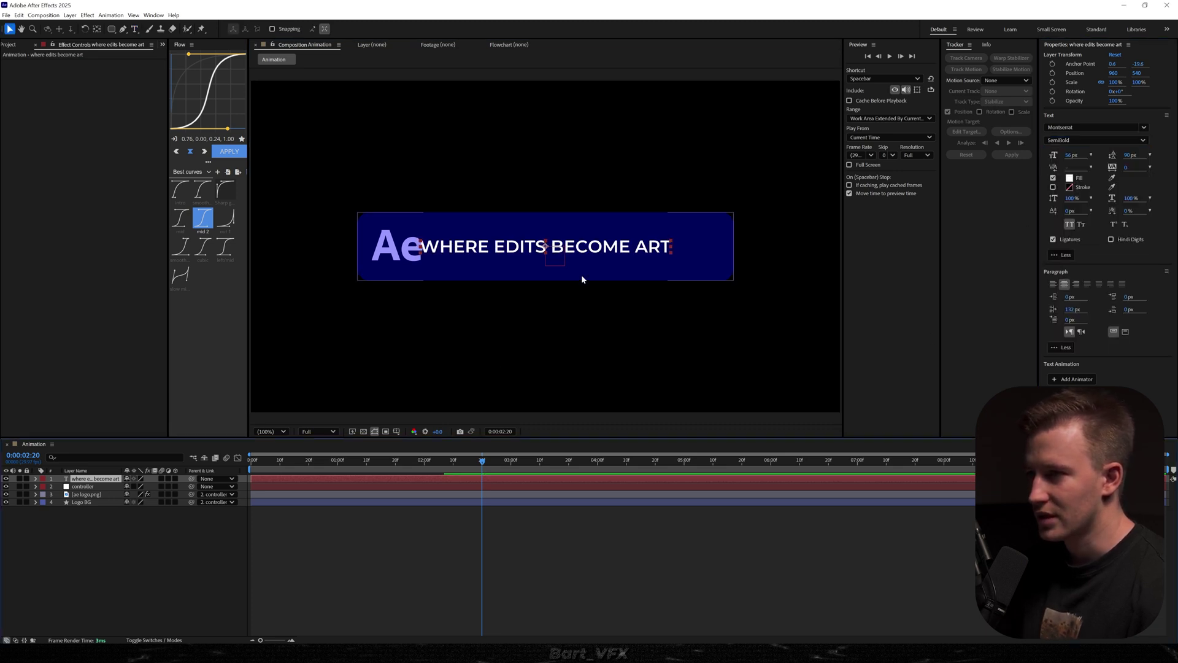
Step: Reduce the text size to 48.7 px and move the text sideways to a horizontal position of about 1048
left_click_drag(1070, 155, 1025, 155)
left_click_drag(576, 249, 603, 249)
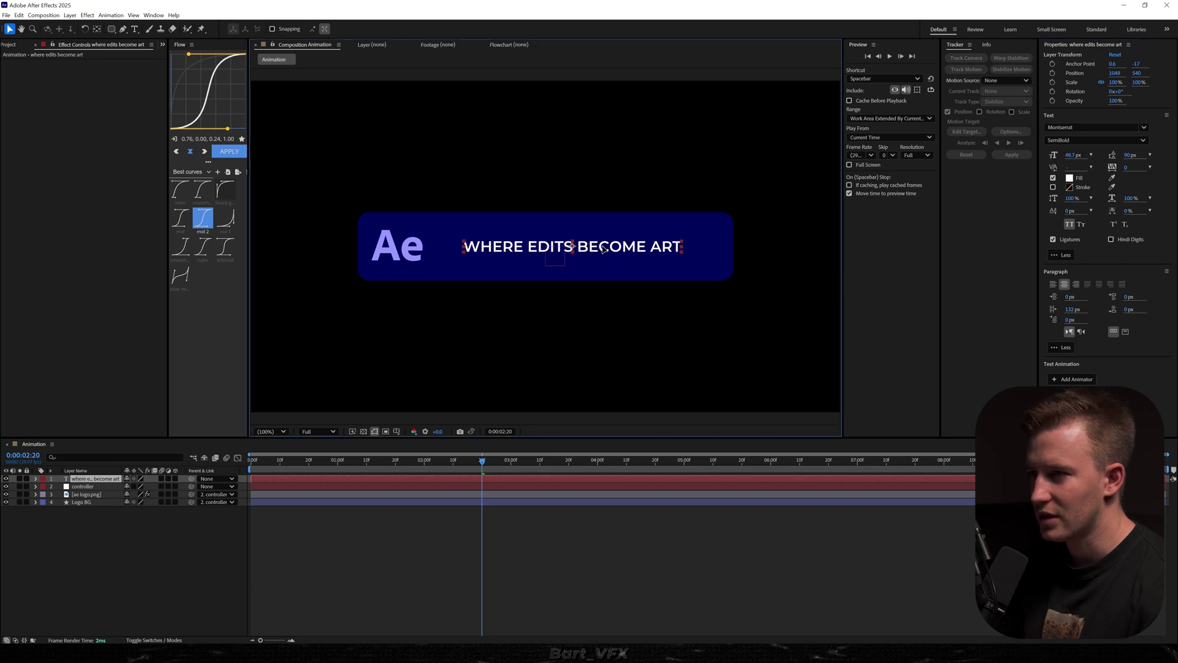
left_click(588, 587)
Step: Set the current time to 0:00:01:20 and rename the text layer Text
left_click(415, 469)
left_click(381, 480)
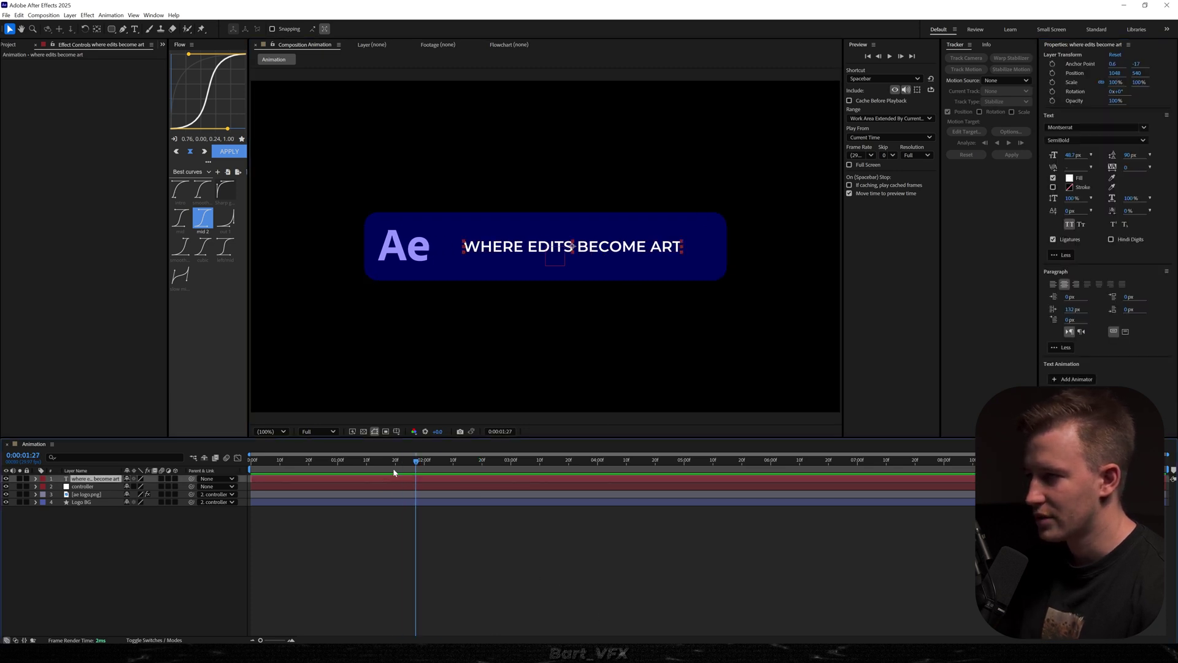
left_click(395, 467)
key("Return")
key("Return")
key("F2")
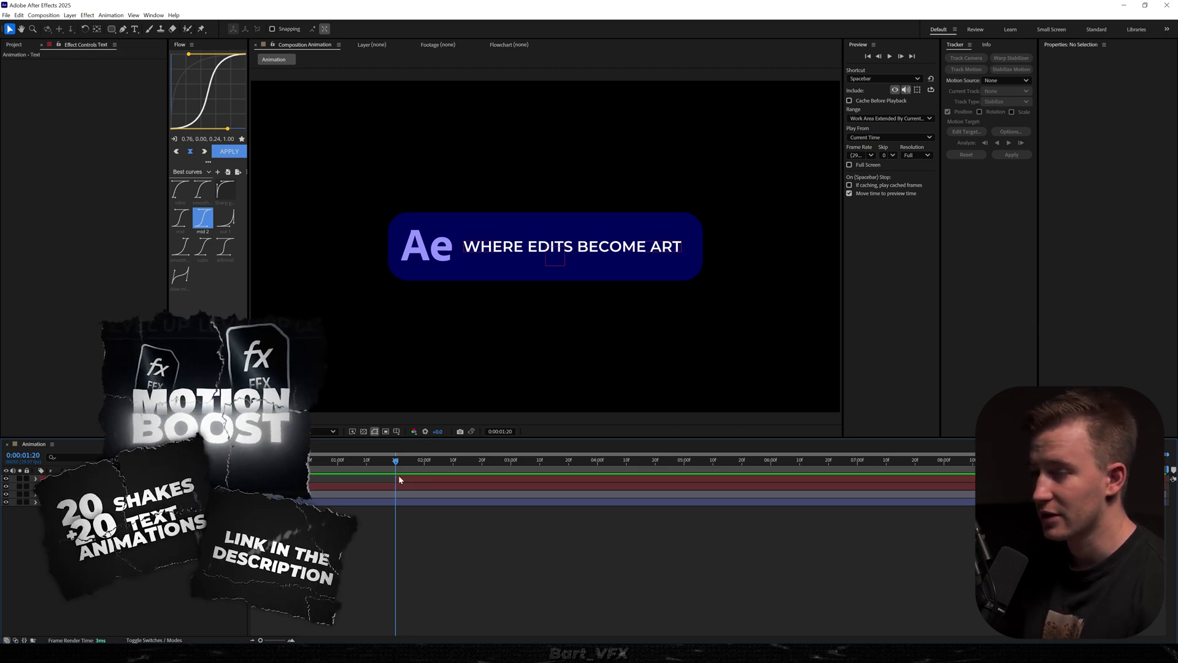
Step: Apply the MB 06 Blink preset to the Text layer at 0:00:01:20 and preview it
left_click(398, 479)
key("ctrl+space")
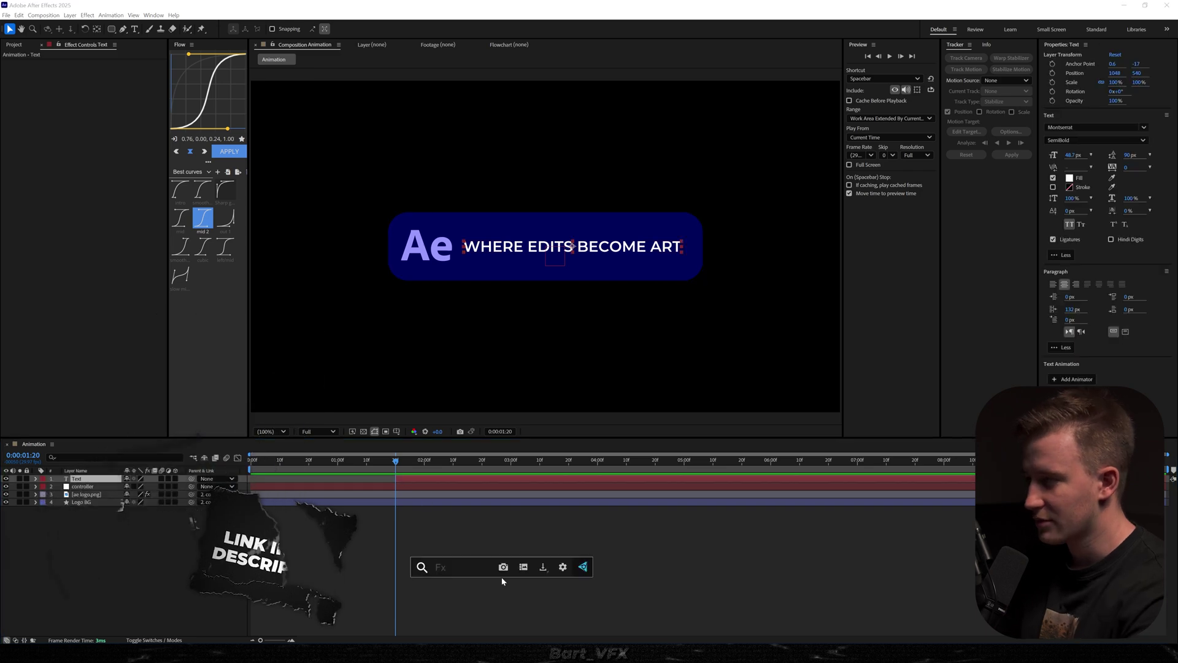
type("mb")
key("Down")
key("Down")
key("Down")
key("Down")
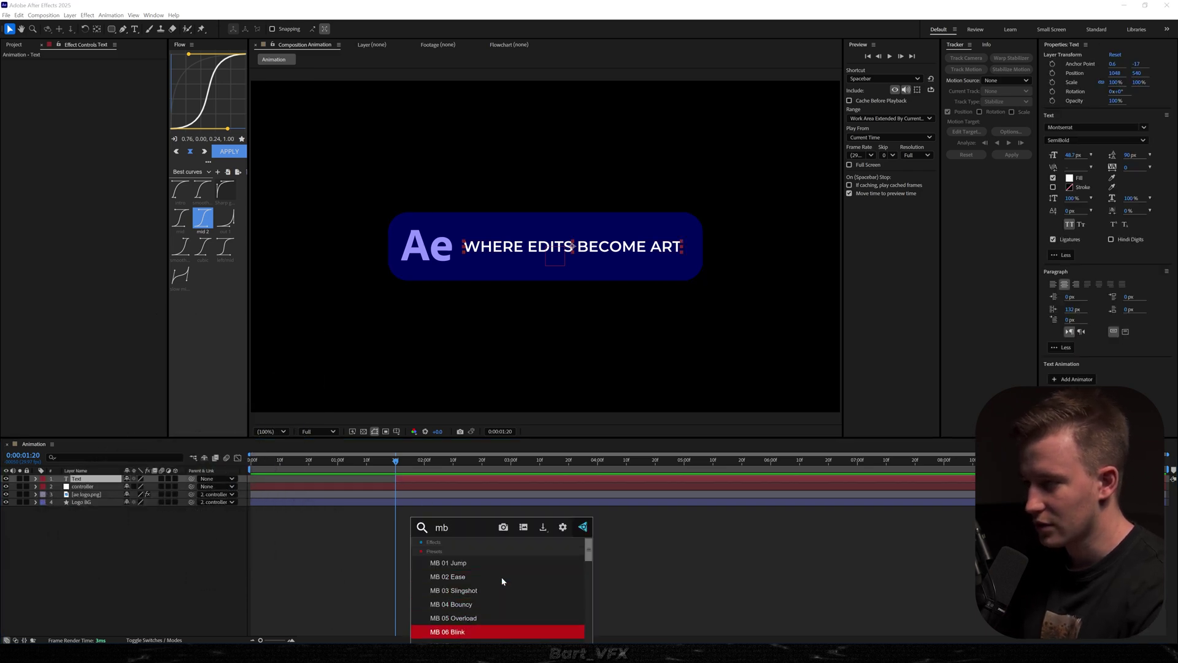
key("Return")
key("space")
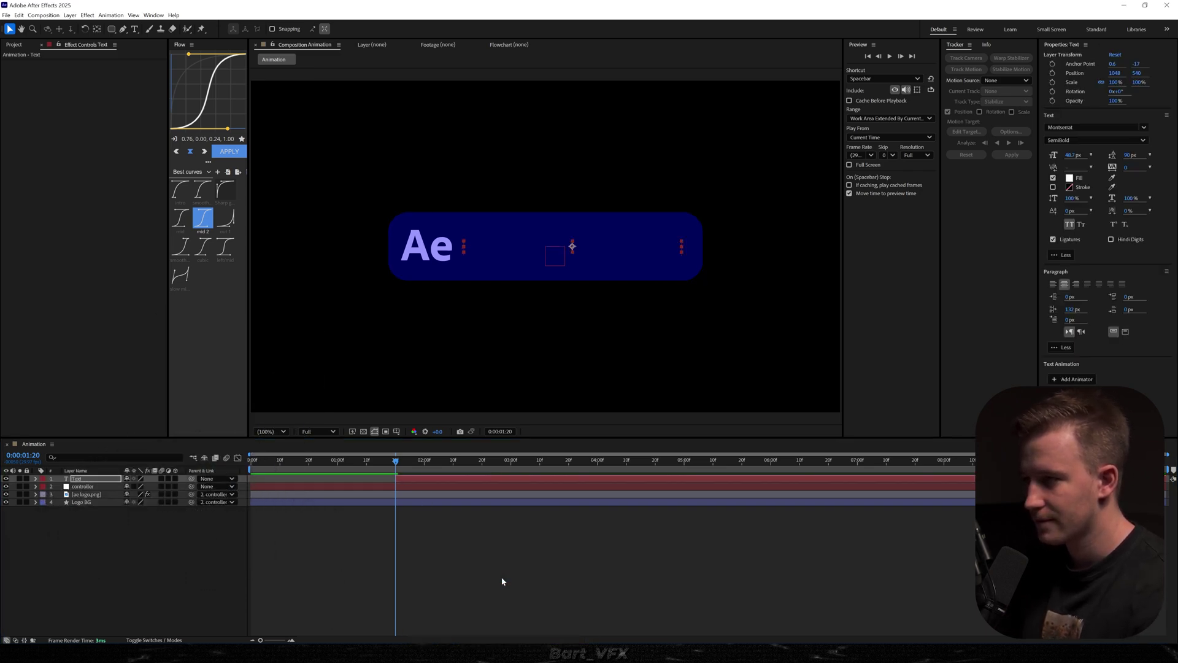
key("space")
Step: Shift the Text layer earlier so it starts at about 0:00:01:14, and preview the text's entrance
left_click_drag(437, 479, 426, 479)
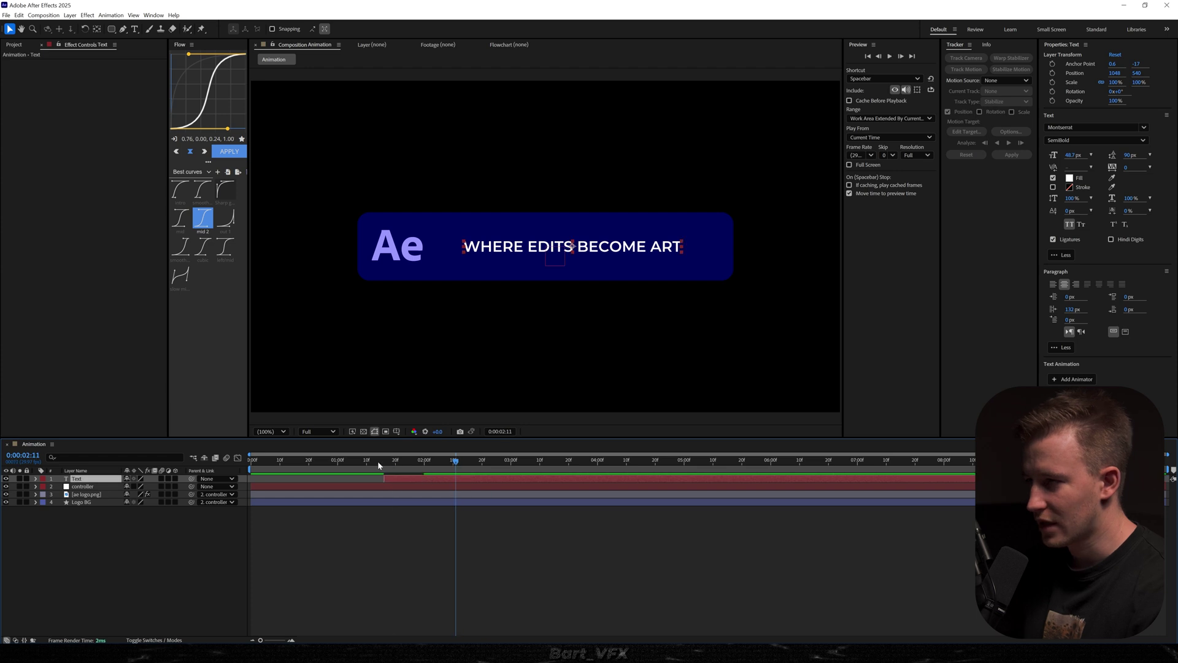
left_click(332, 460)
key("space")
key("space")
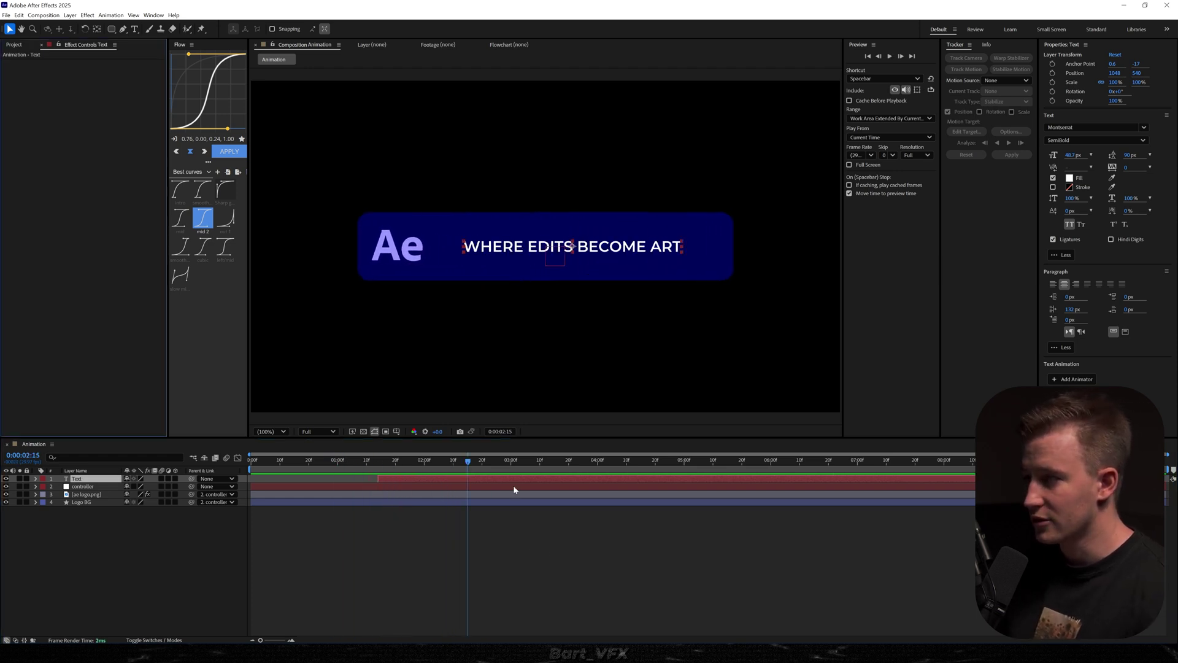
Step: Apply the 4-Color Gradient effect to the Text layer and place its four colour points closer around the text
key("ctrl+space")
type("4")
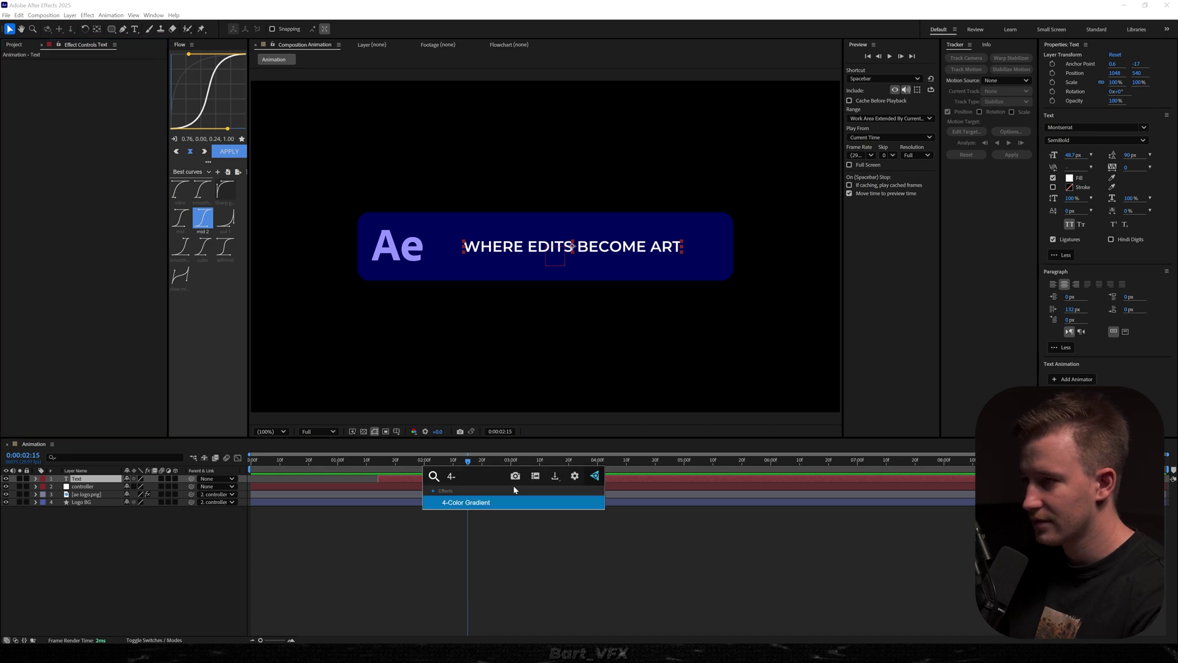
key("Return")
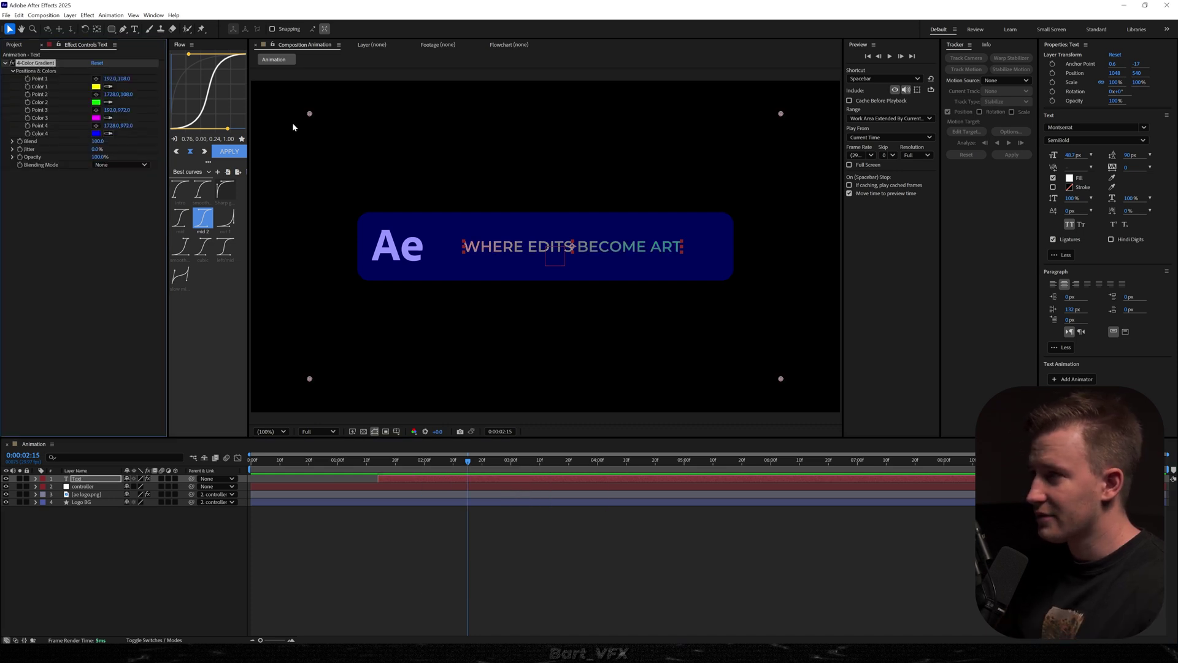
left_click_drag(306, 115, 447, 196)
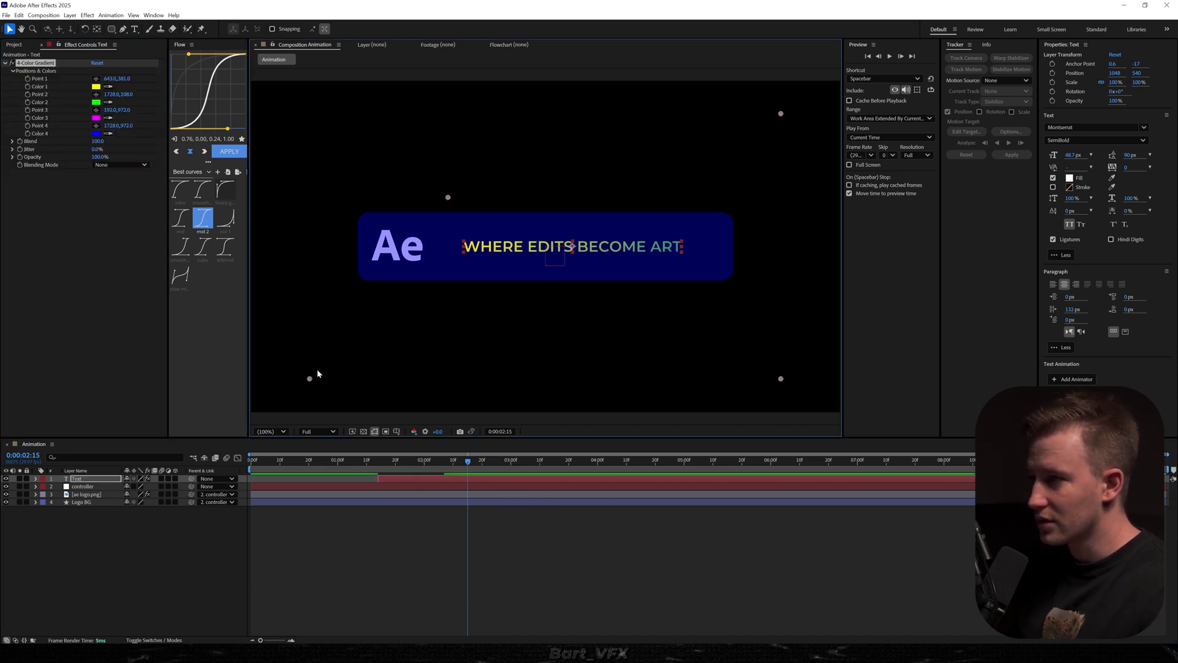
left_click_drag(314, 379, 455, 317)
left_click_drag(781, 379, 725, 330)
left_click_drag(781, 113, 685, 171)
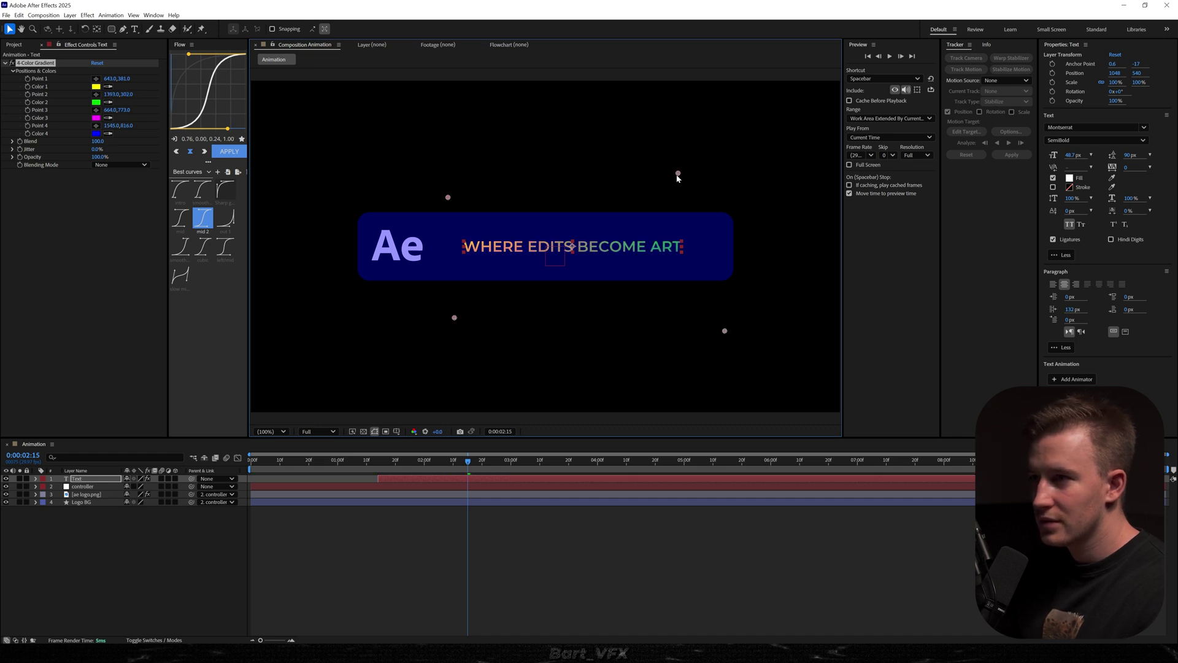
Step: Set Color 2 of the text's 4-Color Gradient to orange FFB200
left_click(96, 102)
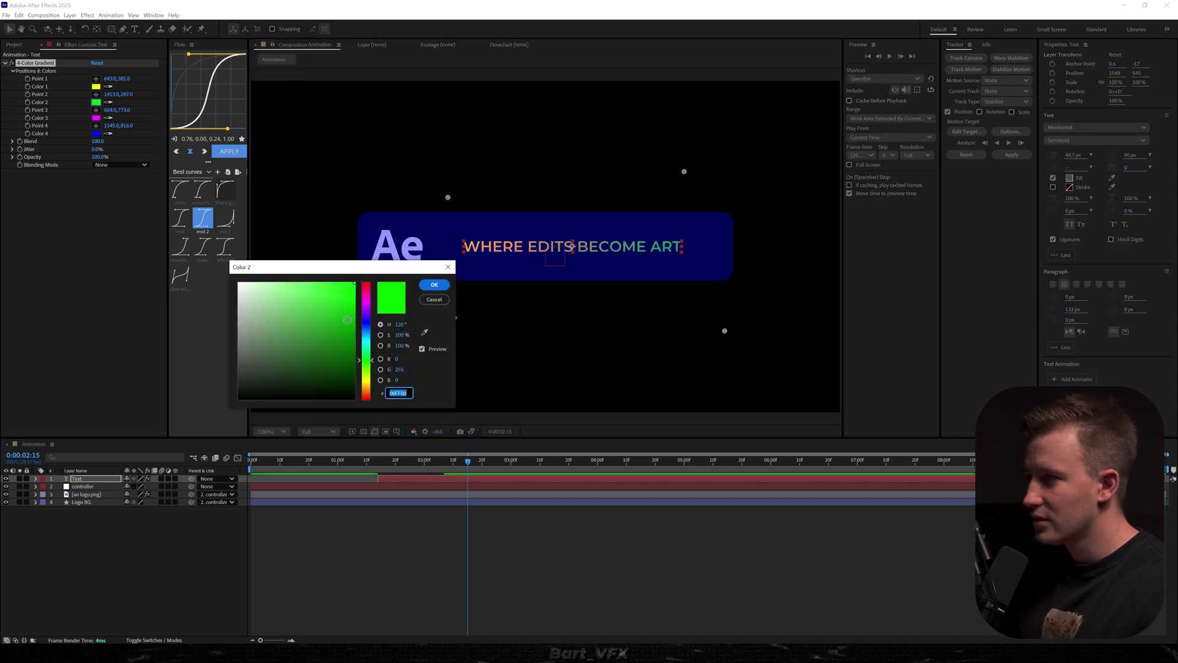
left_click_drag(369, 350, 375, 389)
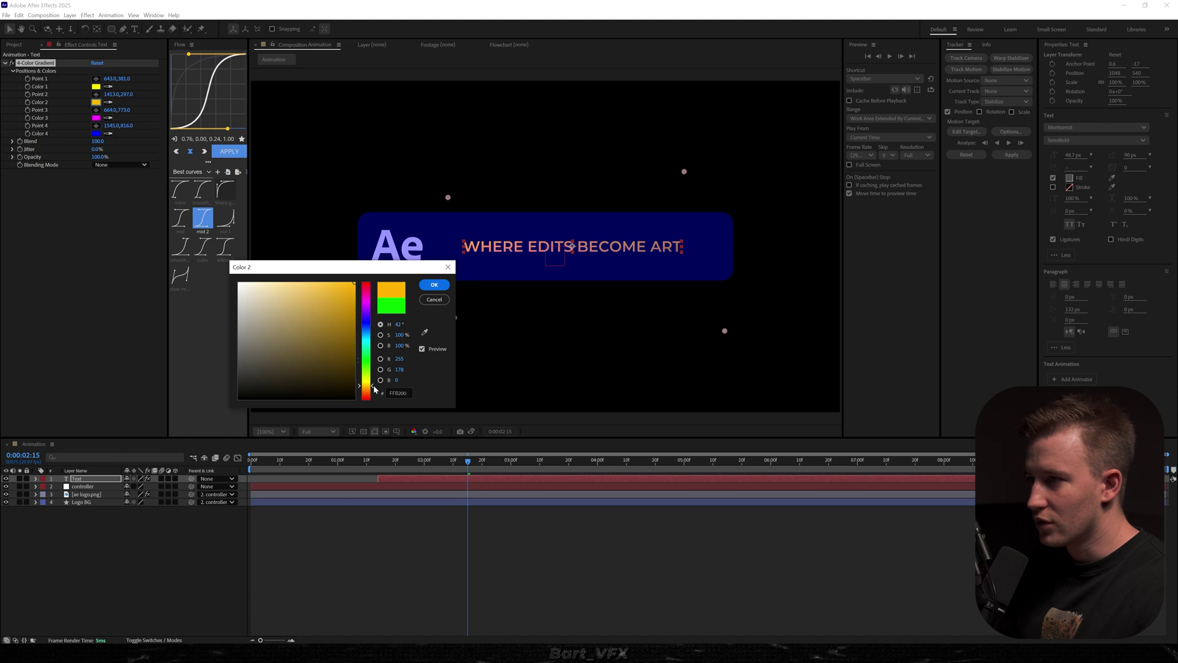
left_click(433, 286)
Step: Move the Text layer directly below the controller layer in the layer order
left_click(415, 572)
left_click(79, 479)
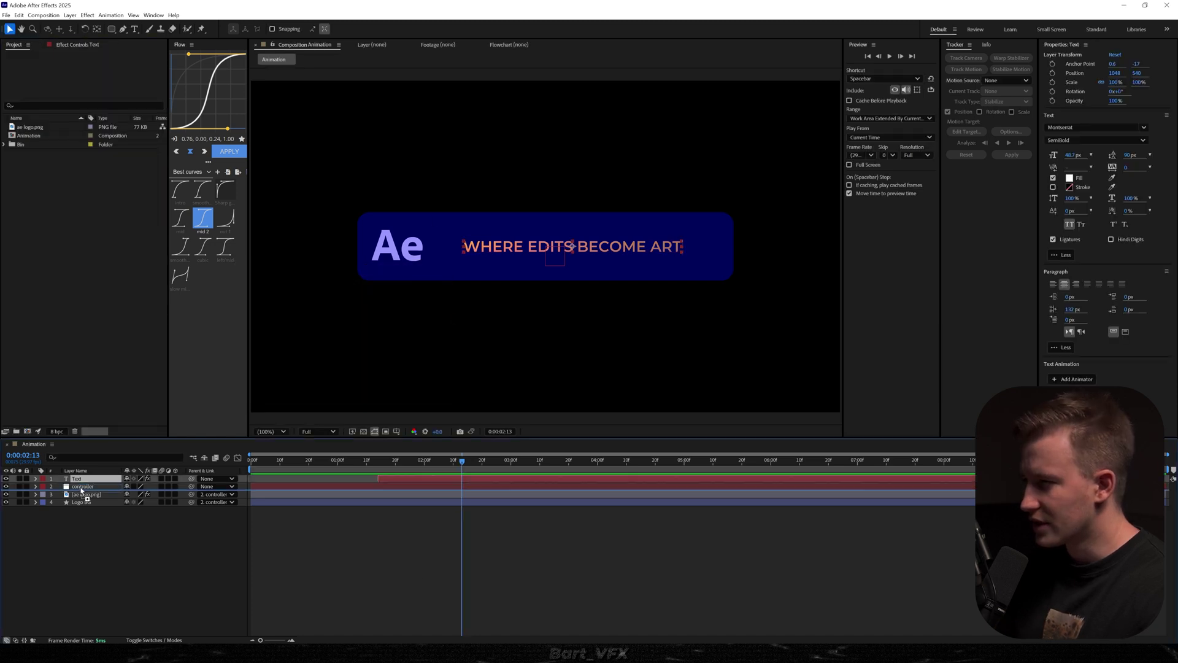
left_click_drag(82, 493, 83, 491)
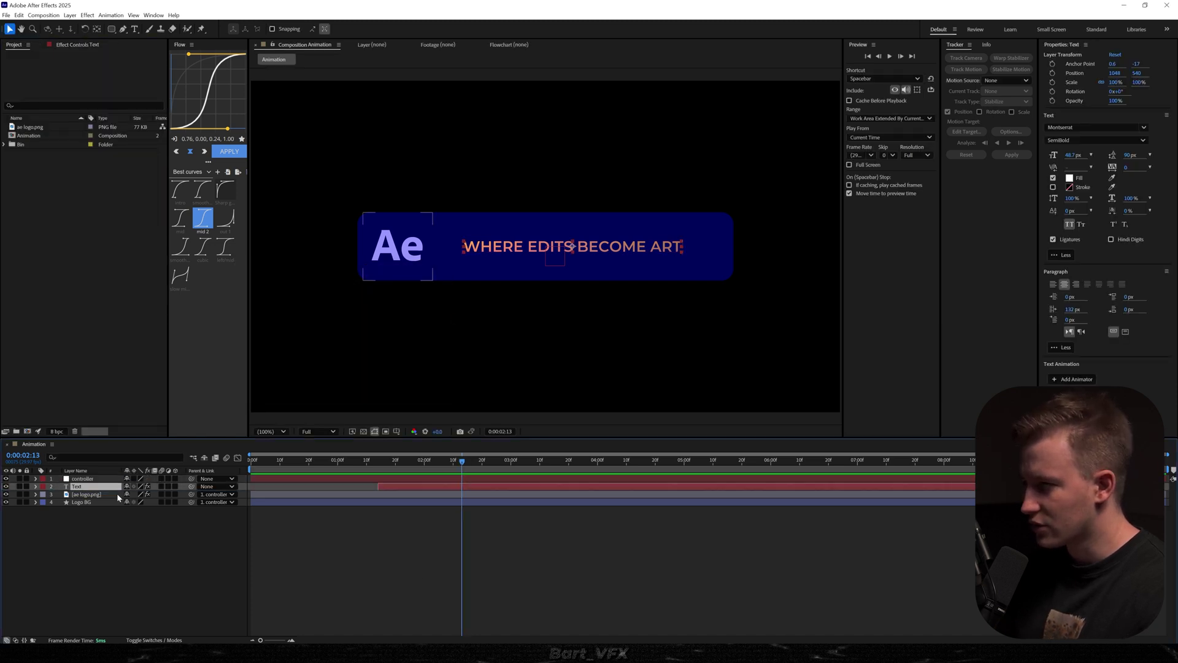
Step: Set Logo BG as the track matte of the Text and Ae logo layers, and keep Logo BG visible
left_click(156, 641)
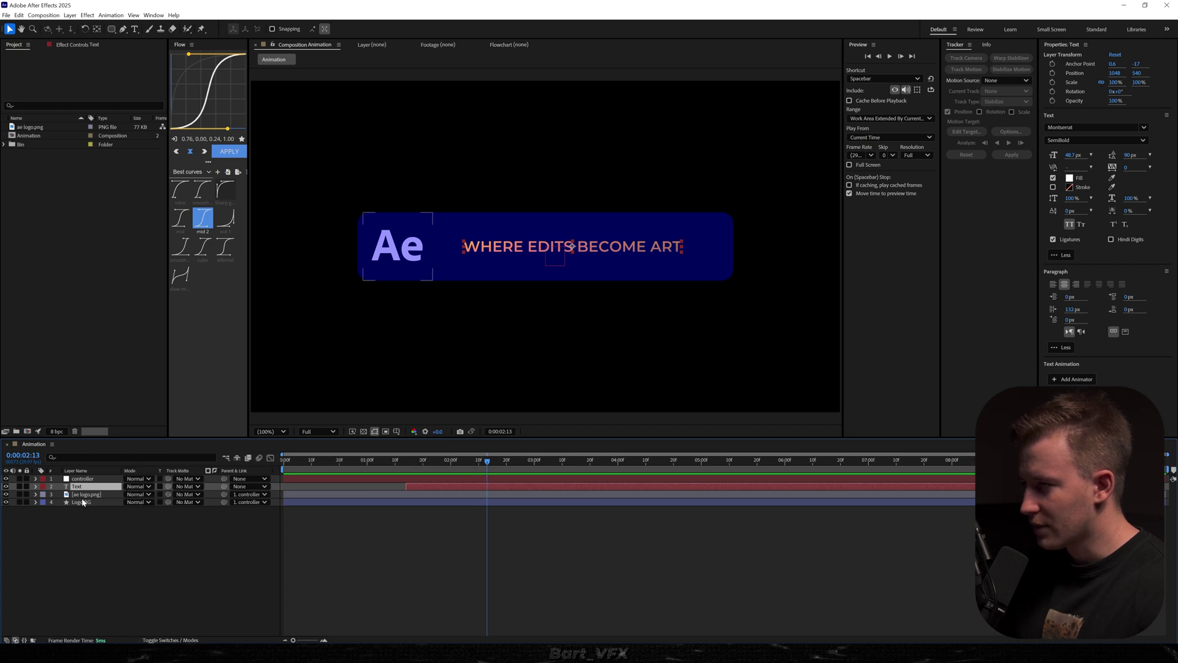
left_click(86, 496, "ctrl")
left_click(186, 494)
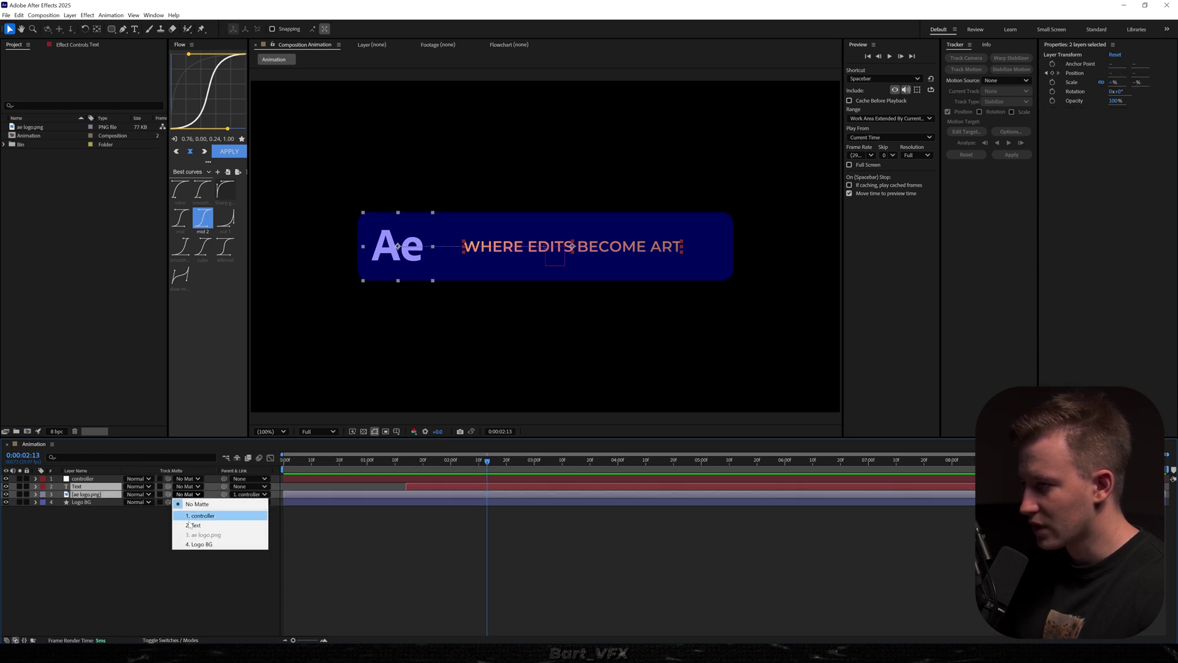
left_click(210, 544)
left_click(6, 502)
left_click_drag(393, 265, 369, 311)
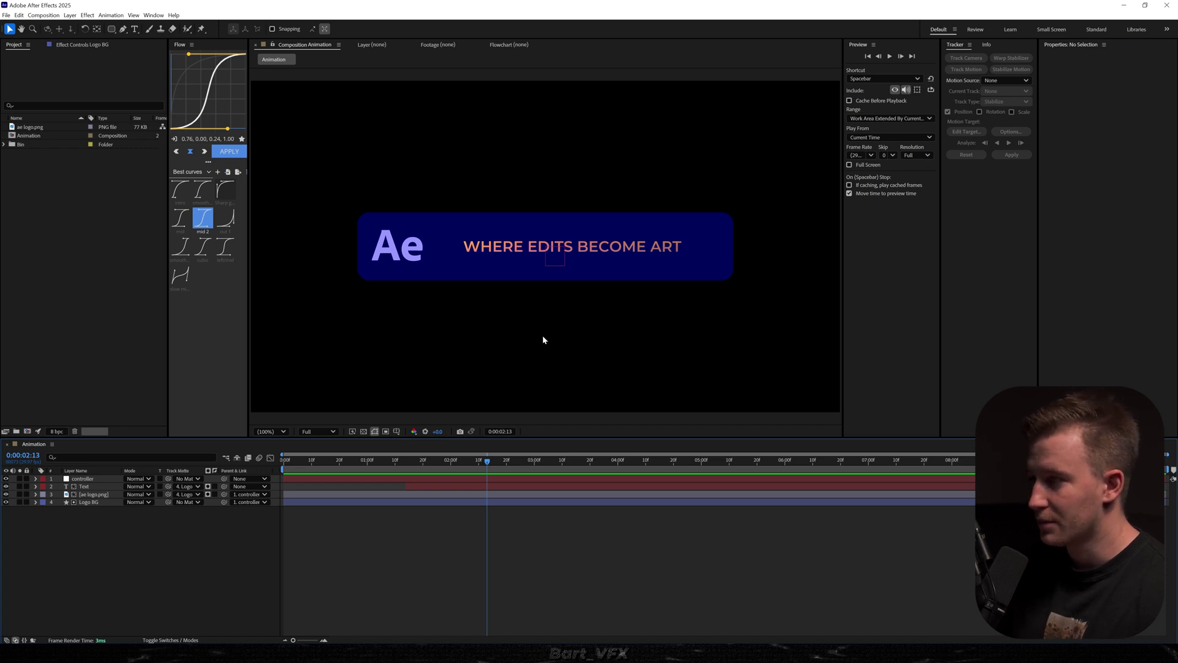
Step: Apply the Gradient Ramp effect to the Logo BG layer
left_click(89, 504)
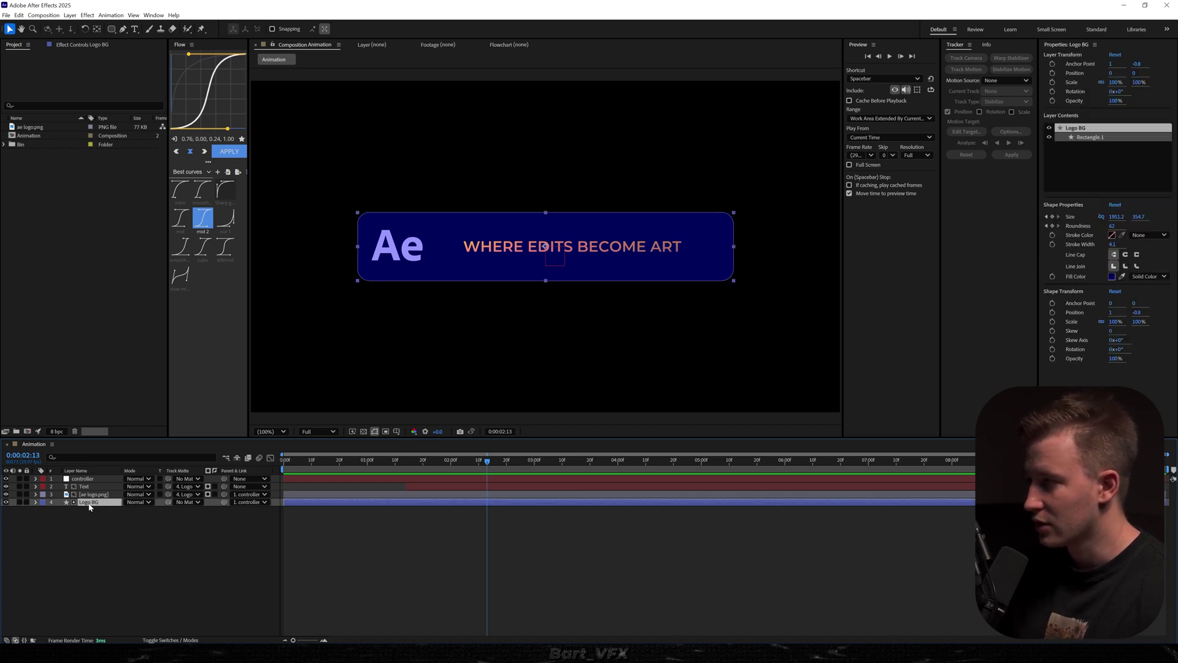
key("ctrl+space")
type("gf")
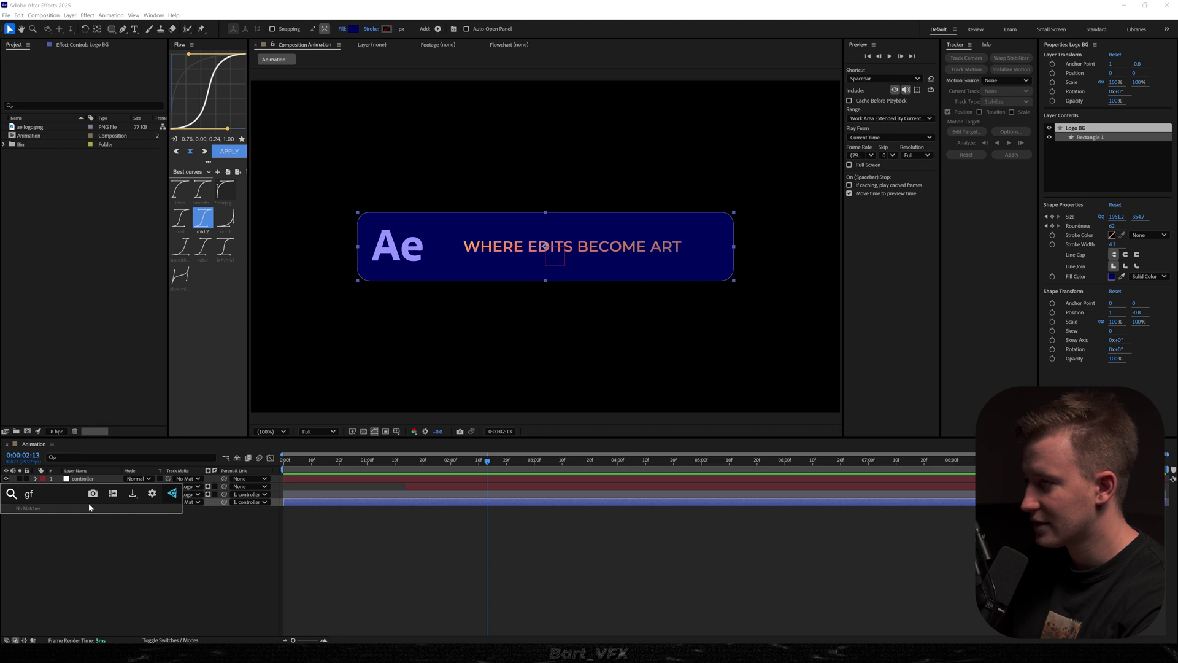
key("BackSpace")
type("rad")
key("Down")
key("Return")
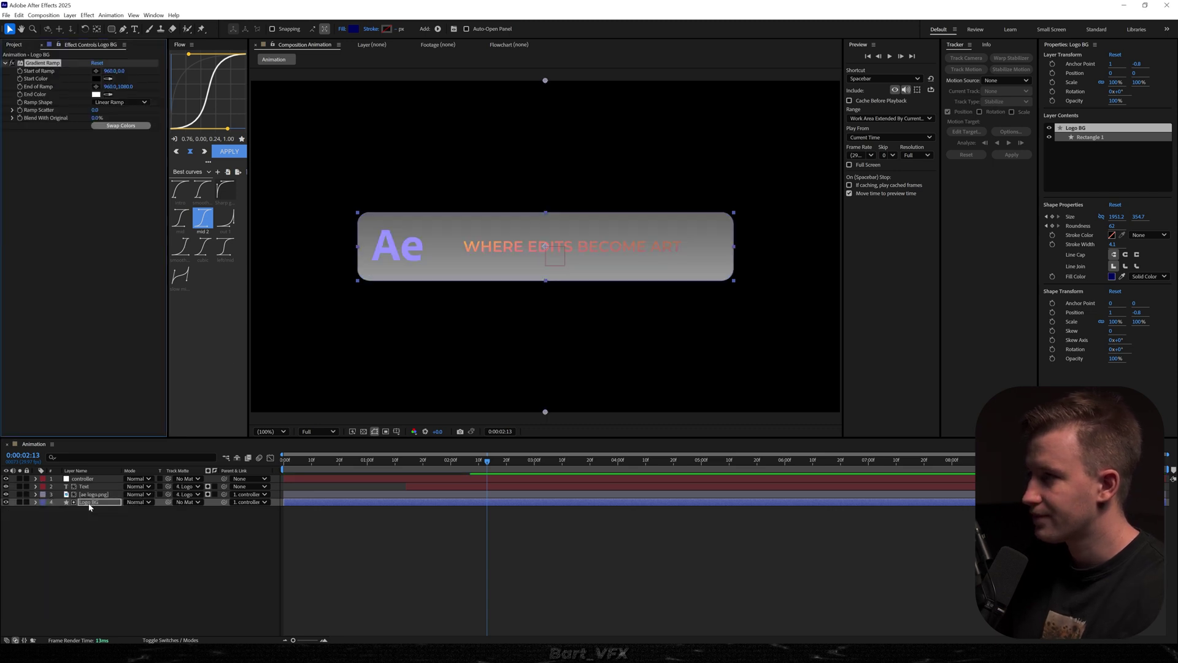
Step: Set the Start Color of Logo BG's Gradient Ramp to bright blue 4E8AFF
left_click(96, 78)
mouse_move(368, 352)
left_mouse_down()
mouse_move(368, 332)
mouse_move(314, 263)
mouse_move(340, 255)
mouse_move(322, 256)
left_mouse_up()
left_click_drag(368, 334, 375, 330)
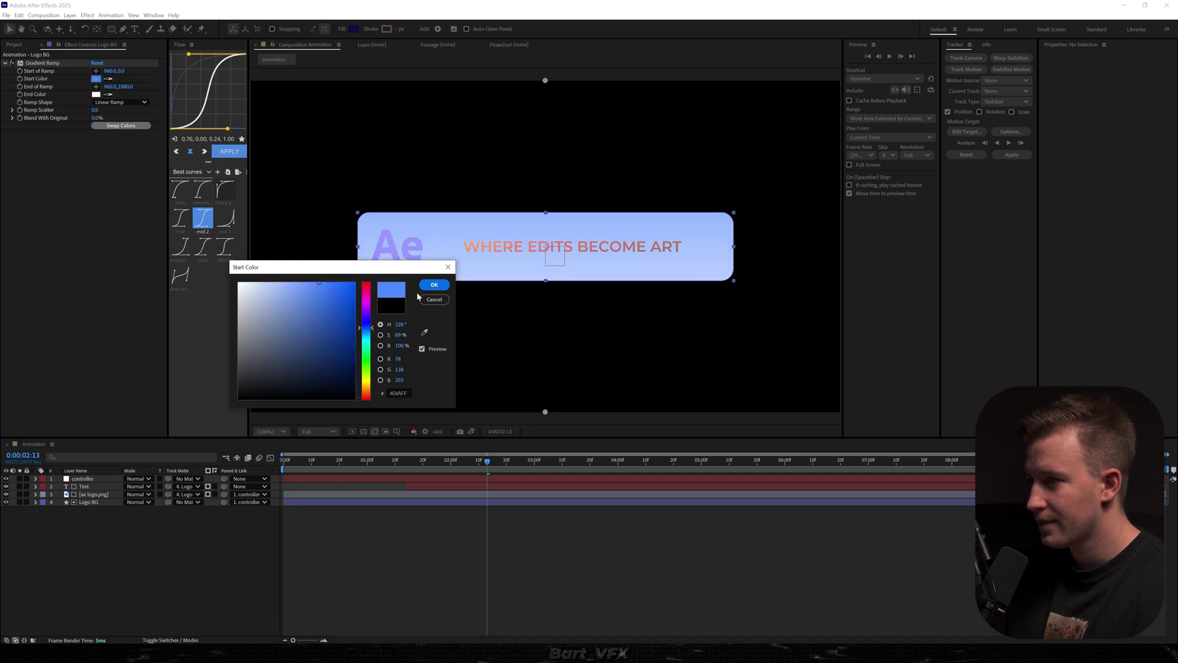
left_click(434, 285)
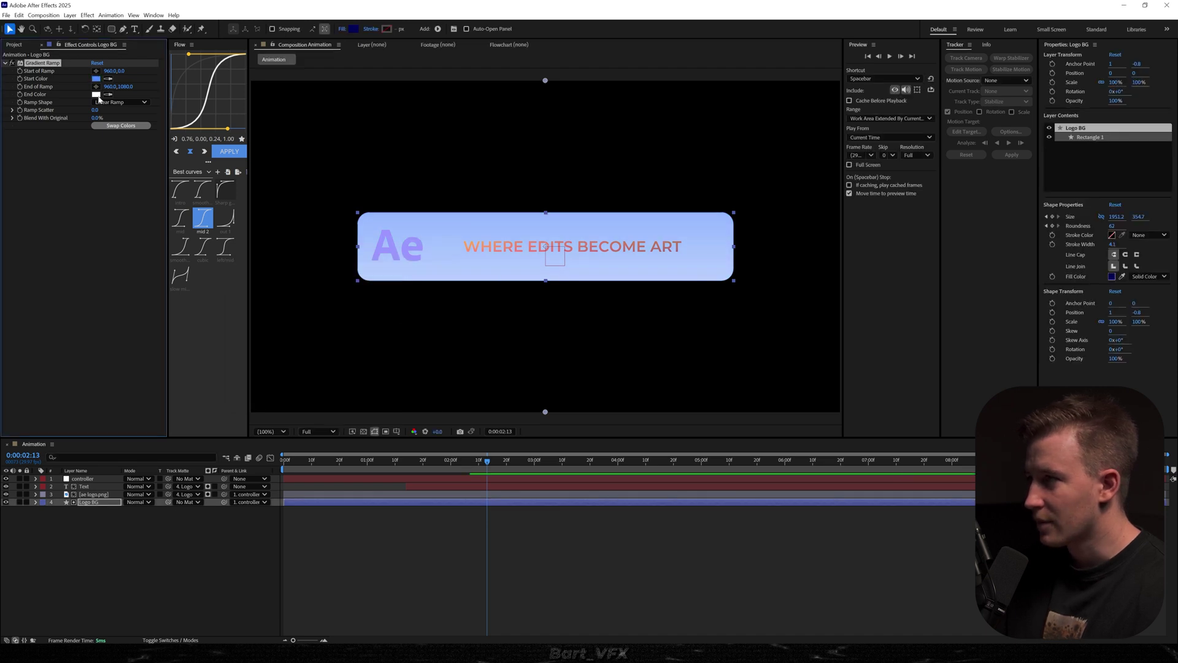
Step: Set the End Color of Logo BG's Gradient Ramp to a very dark navy blue
left_click(96, 94)
left_click_drag(369, 331, 369, 328)
left_click(354, 374)
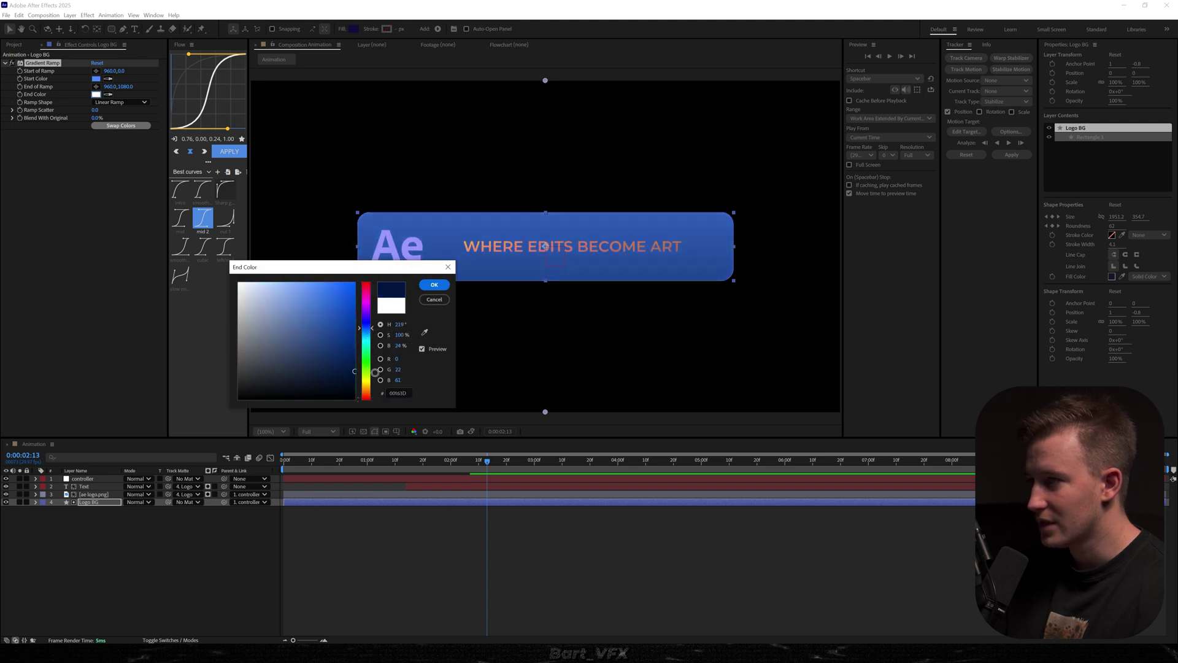
left_click(434, 284)
left_click(110, 252)
left_click_drag(544, 411, 525, 344)
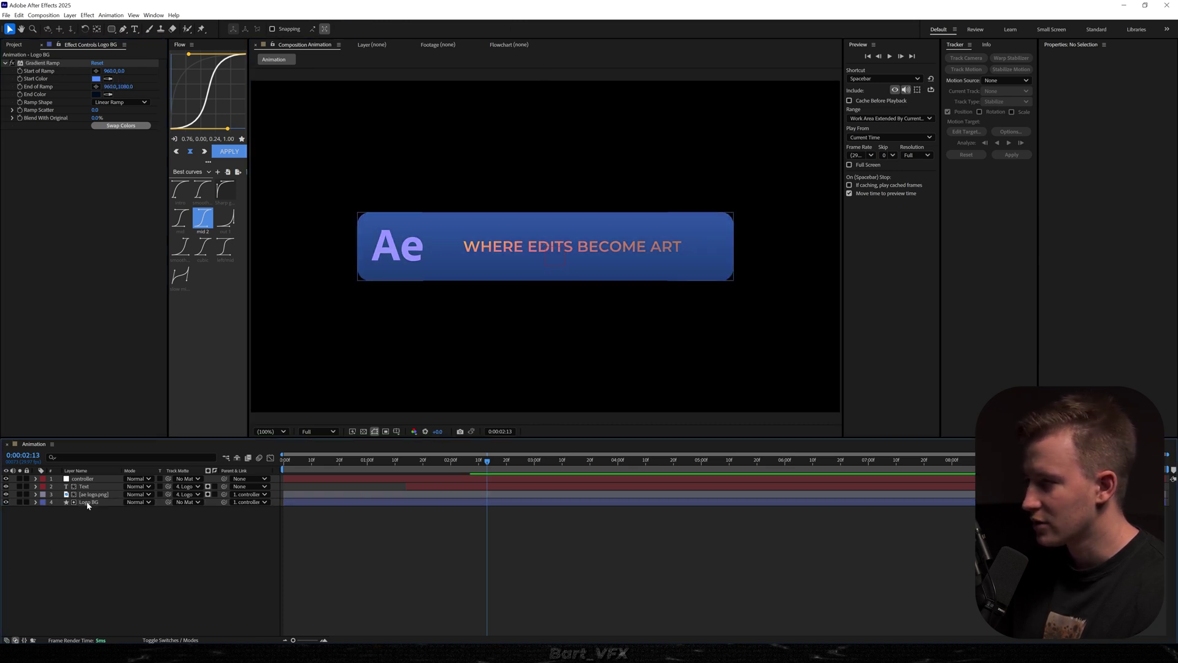
Step: Add an Inner Glow layer style to Logo BG and set its size to 75
right_click(86, 505)
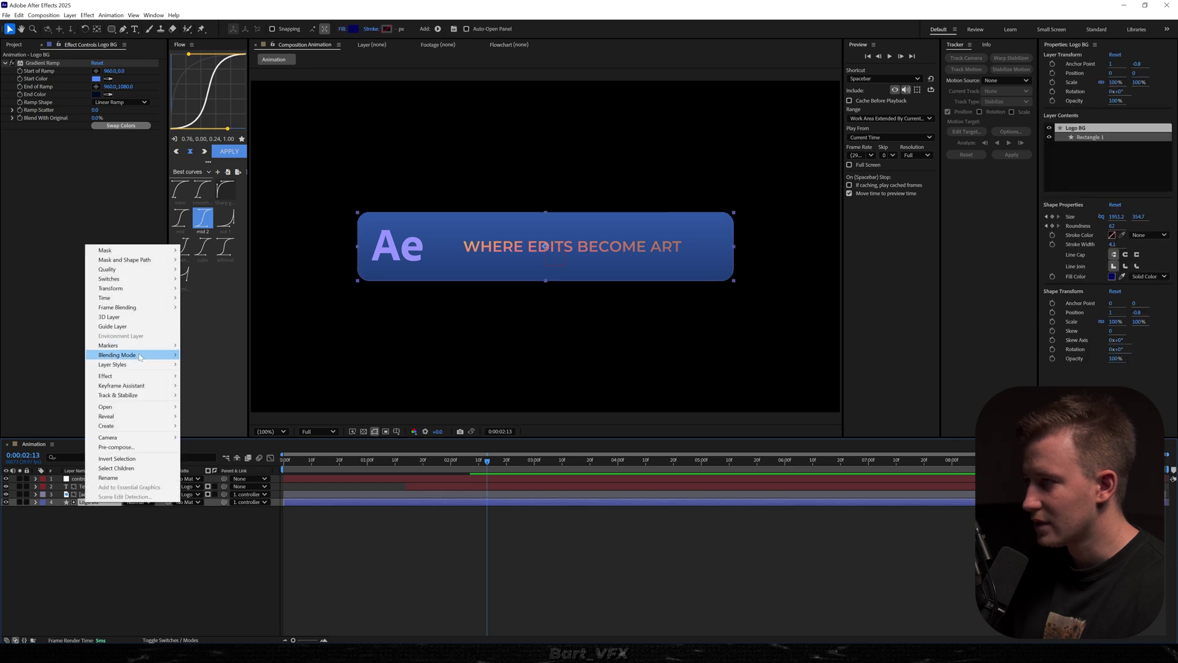
mouse_move(147, 365)
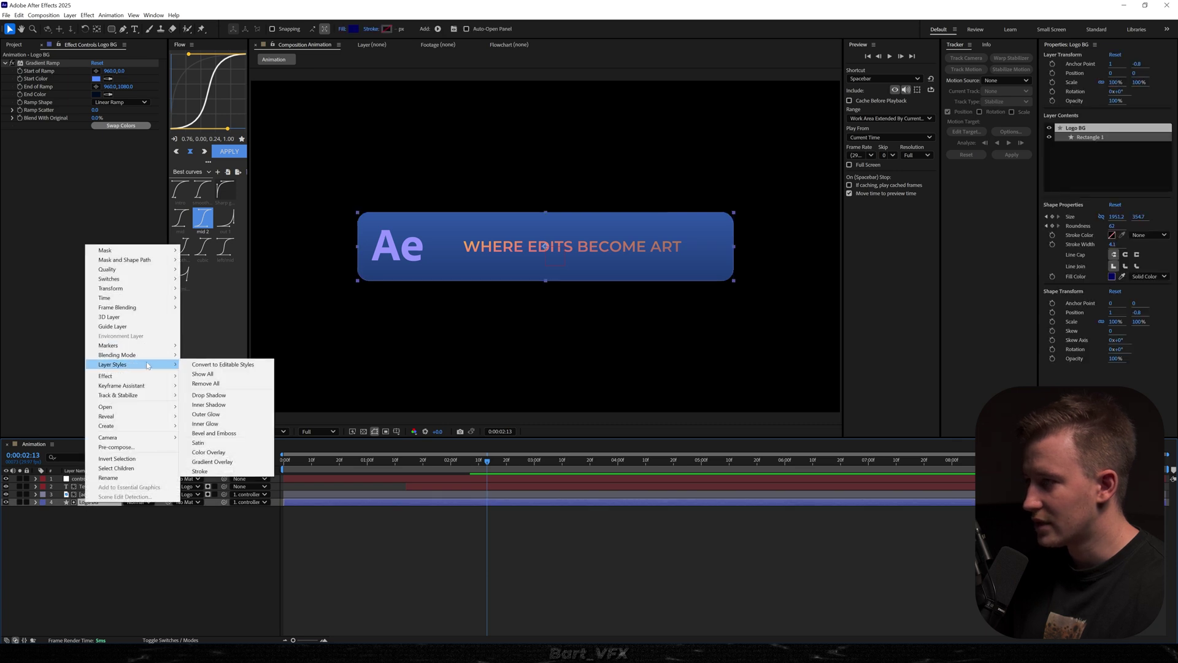
left_click(220, 425)
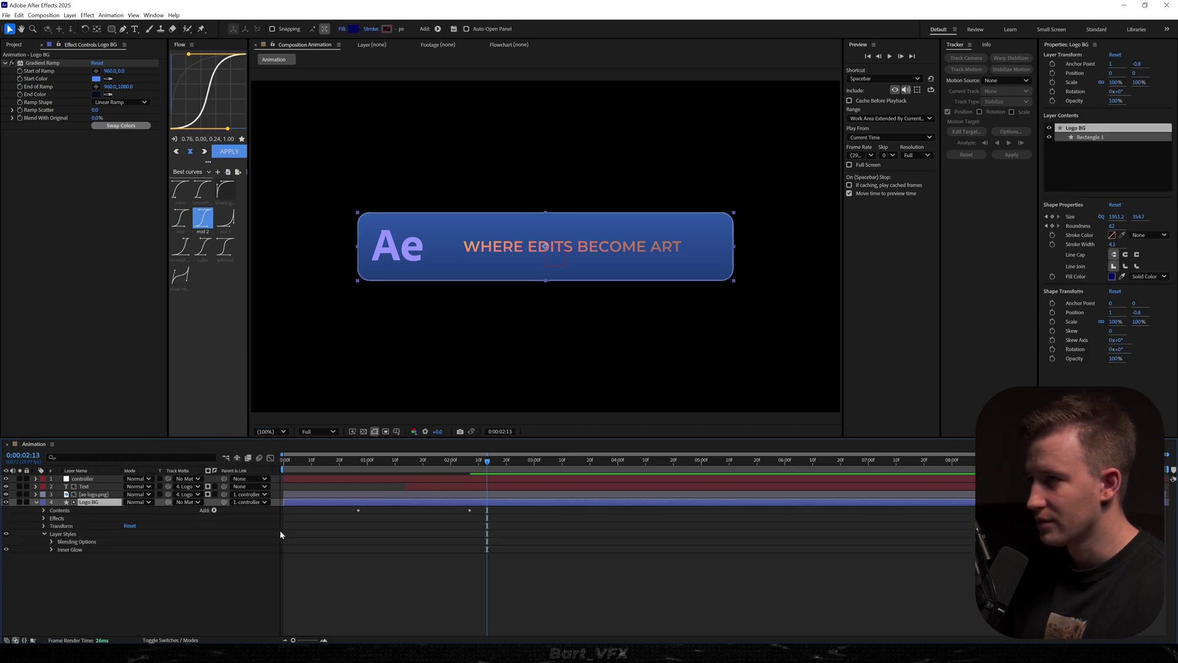
left_click(51, 549)
scroll(122, 570, "down", 1)
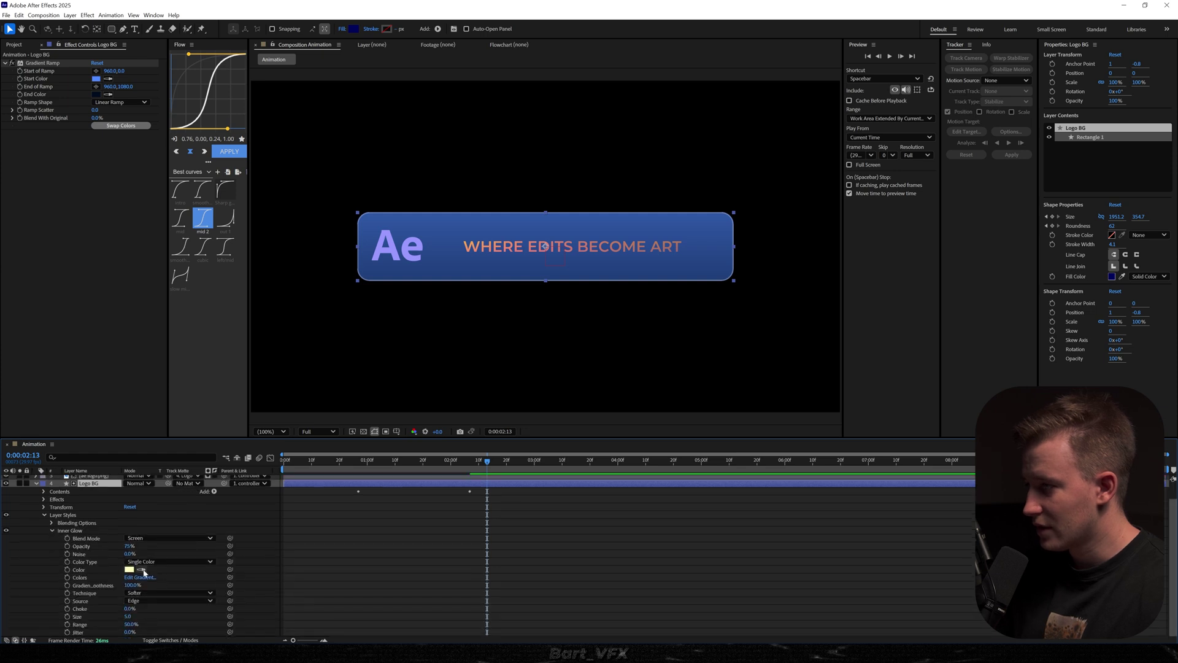
left_click_drag(126, 617, 156, 611)
Step: Set Logo BG's Inner Glow color to light blue 6E9FFF and collapse the layer's properties
left_click(140, 570)
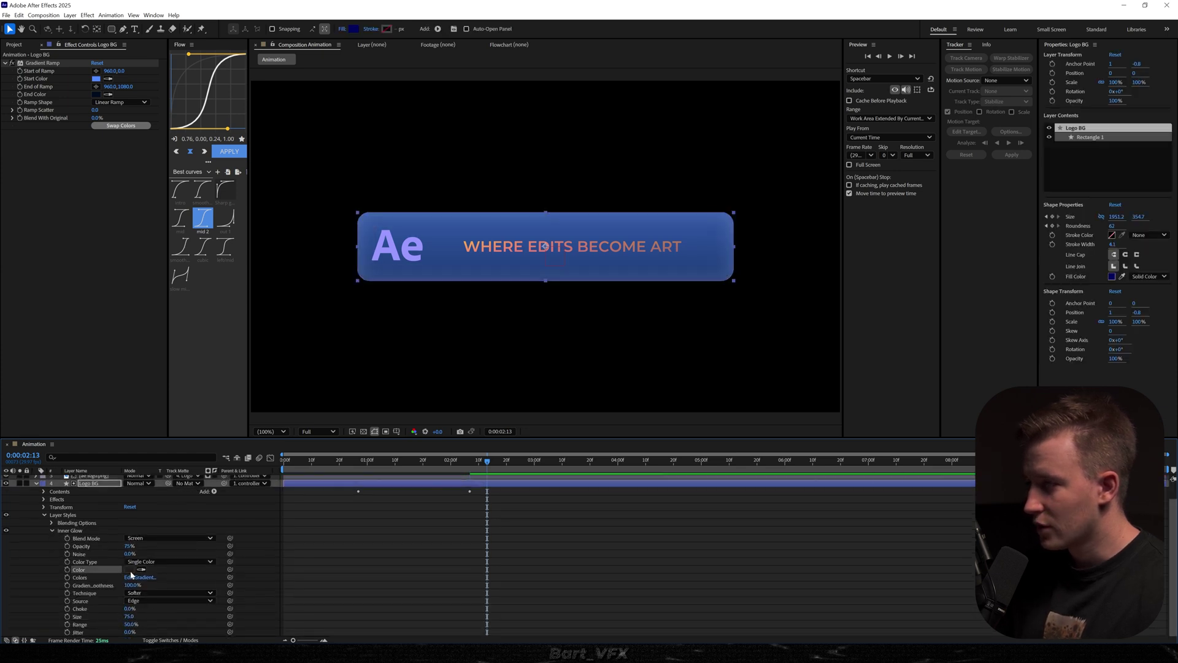
left_click(128, 570)
left_click(366, 337)
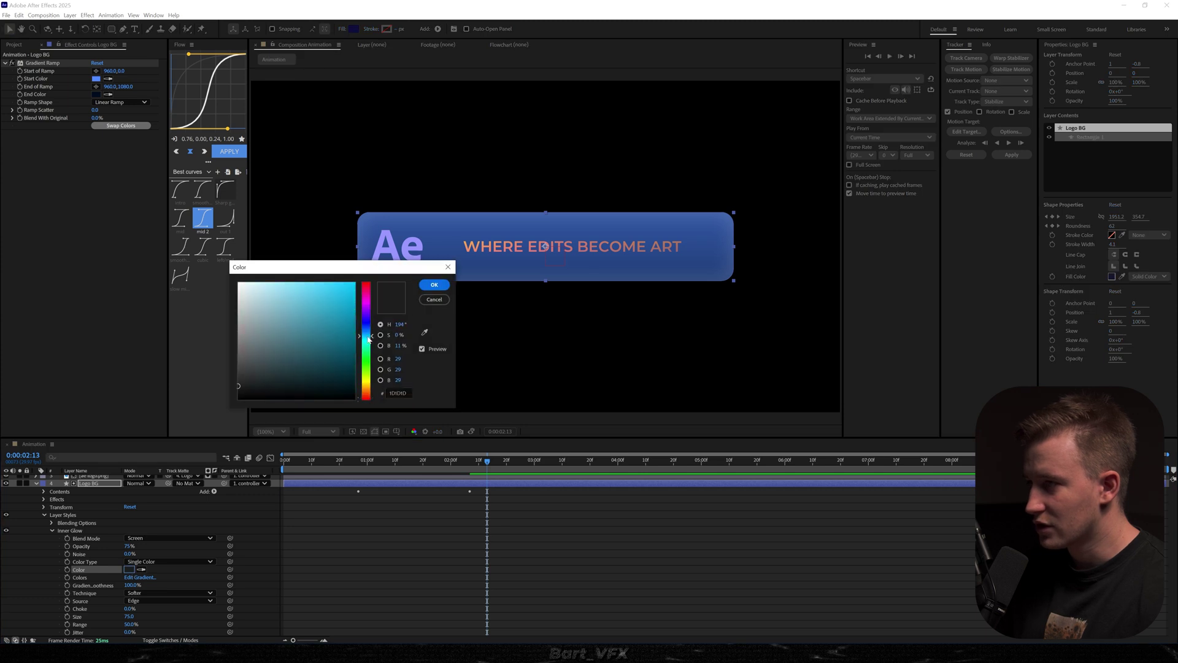
left_click(297, 282)
left_click_drag(367, 337, 366, 328)
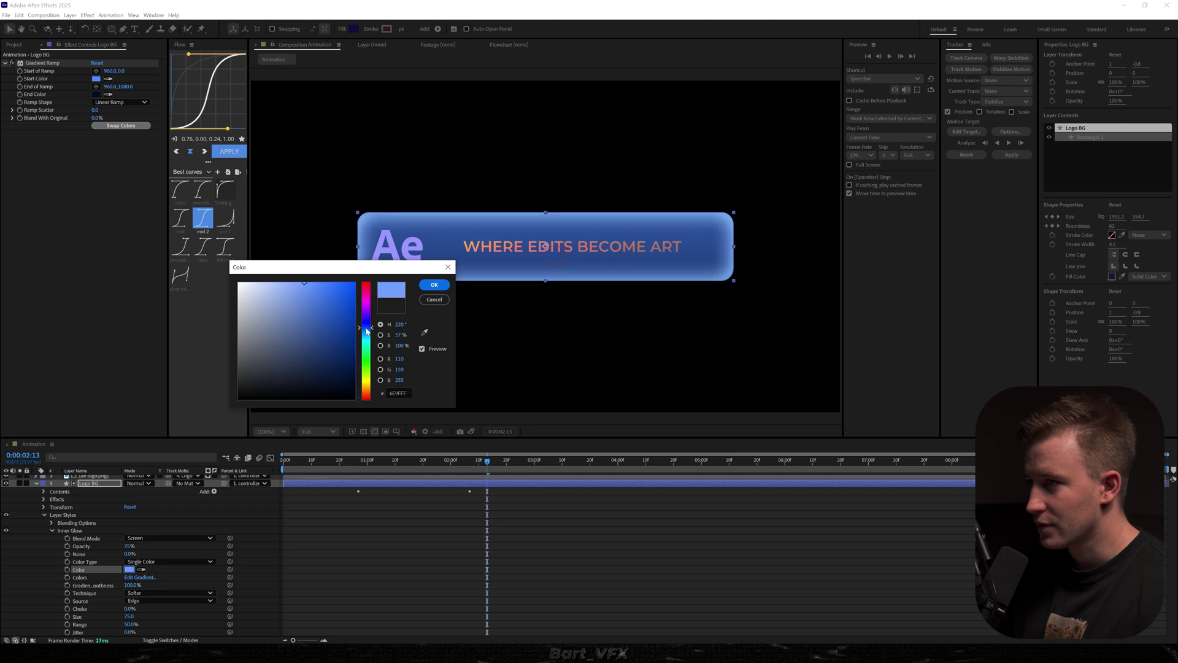
left_click(436, 287)
key("u")
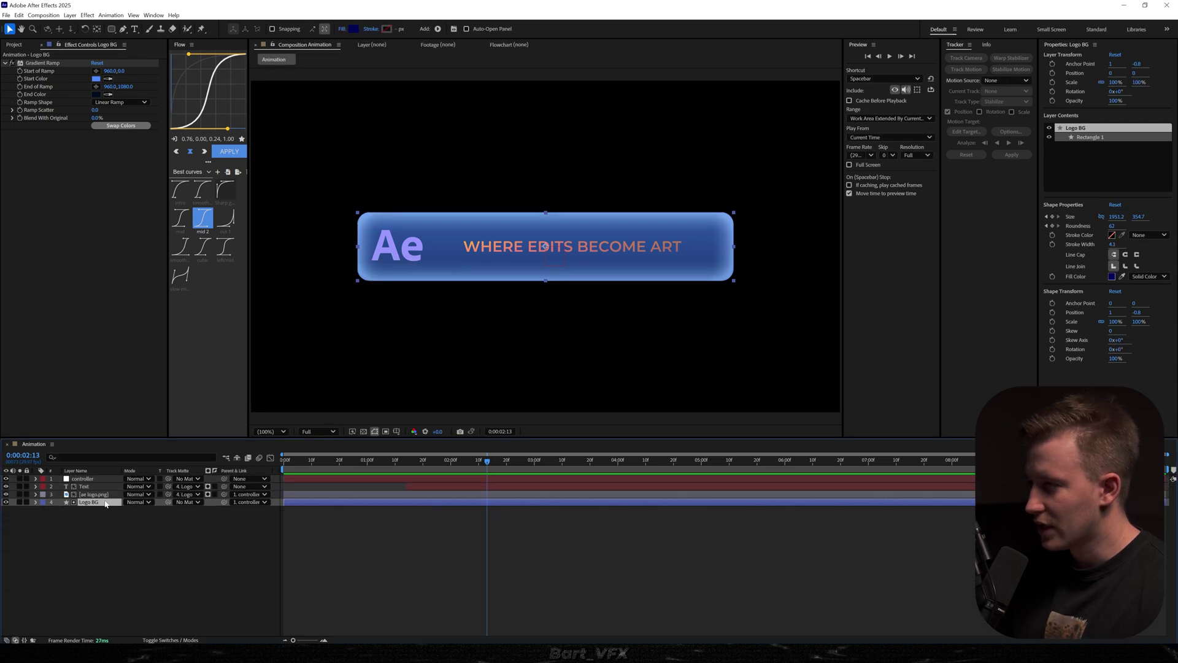
Step: Reveal Logo BG's keyframed properties and add Size and Roundness keyframes at 0:00:02:13
key("u")
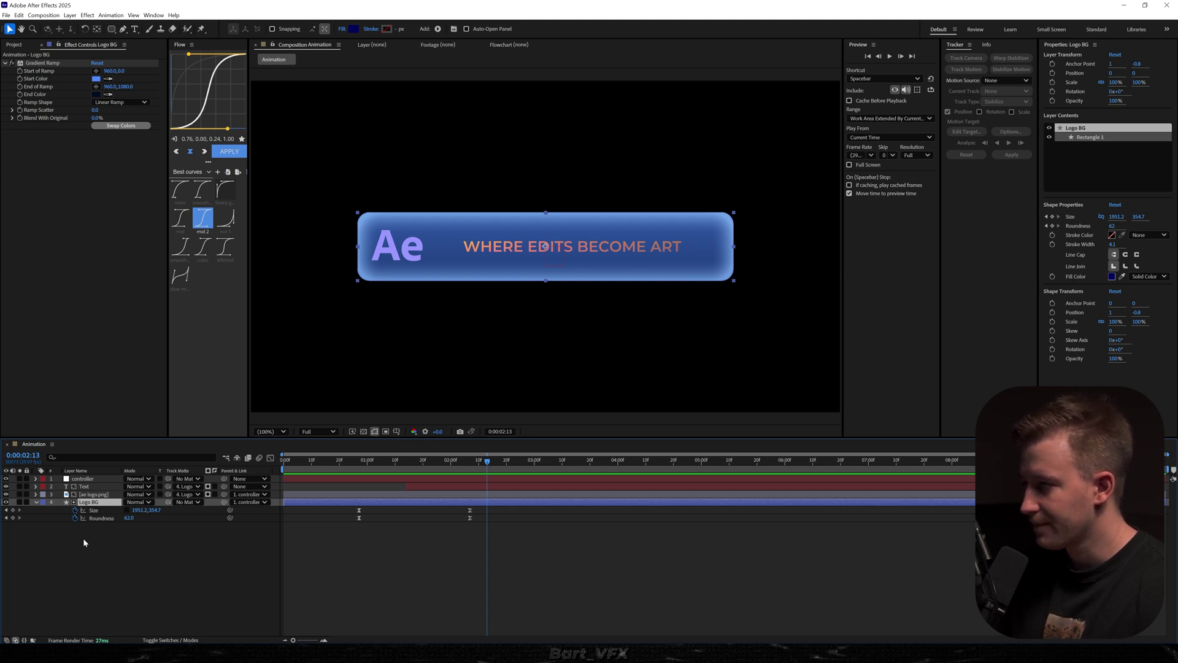
left_click(12, 510)
left_click(12, 518)
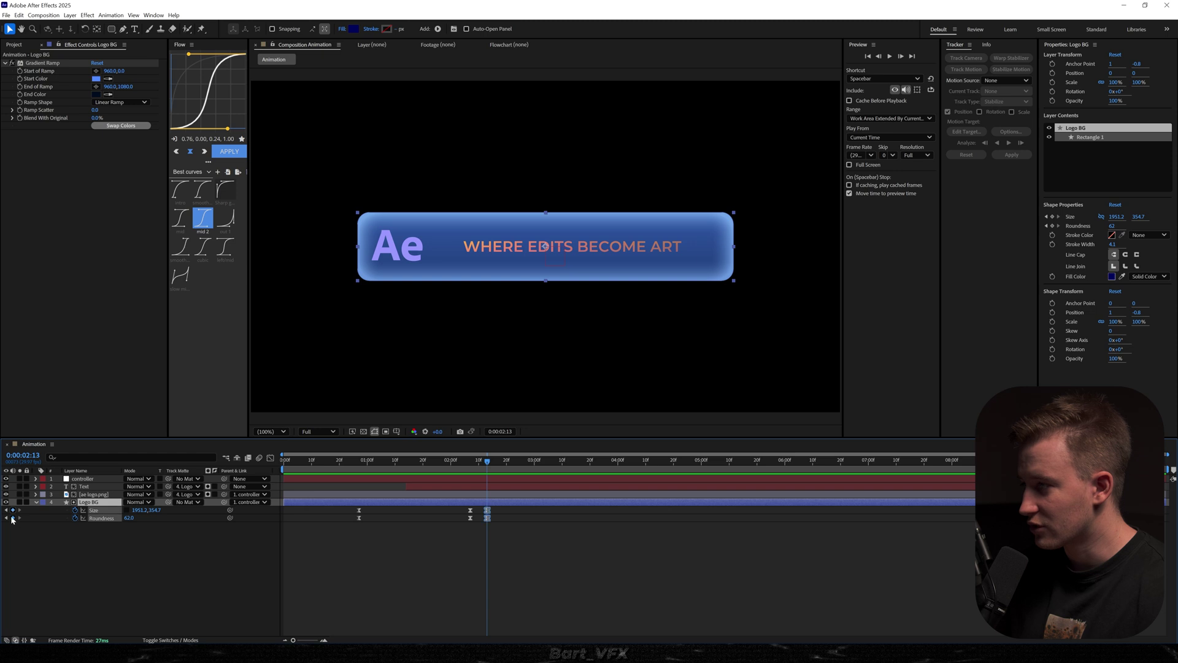
Step: At 0:00:02:27, shrink Logo BG's width to 362.2 and raise its Roundness to 249 to form a circle, and preview it
left_click_drag(490, 464, 526, 465)
left_click(467, 540)
left_click_drag(138, 510, 0, 510)
left_click_drag(86, 510, 18, 510)
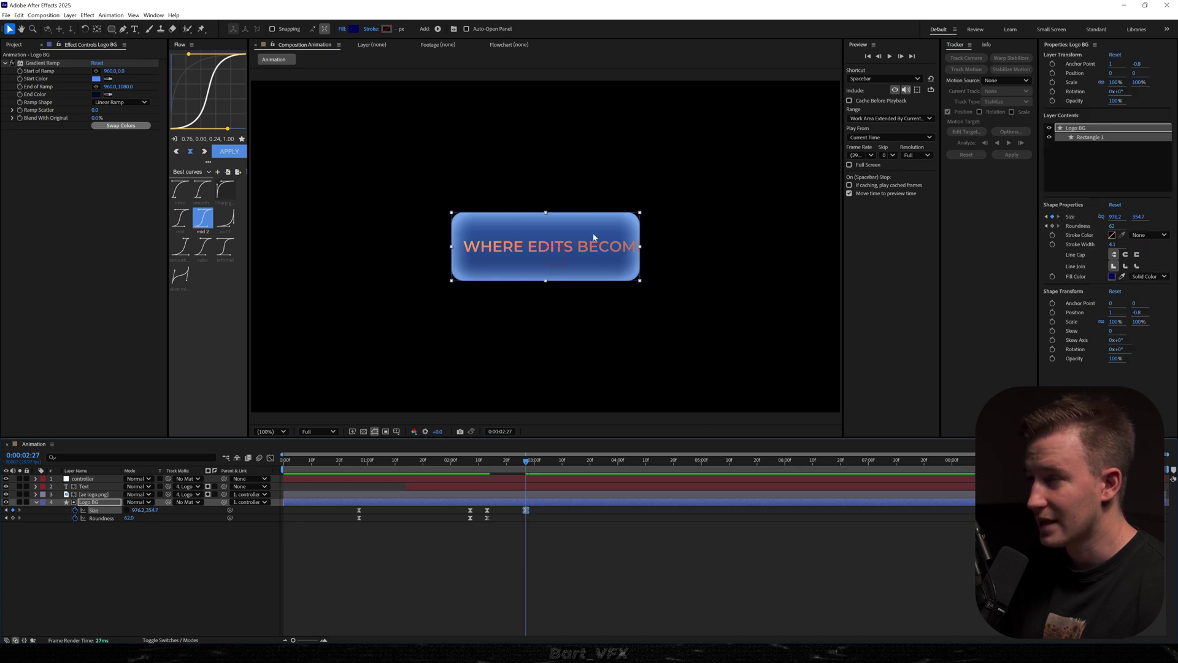
left_click_drag(135, 513, 165, 514)
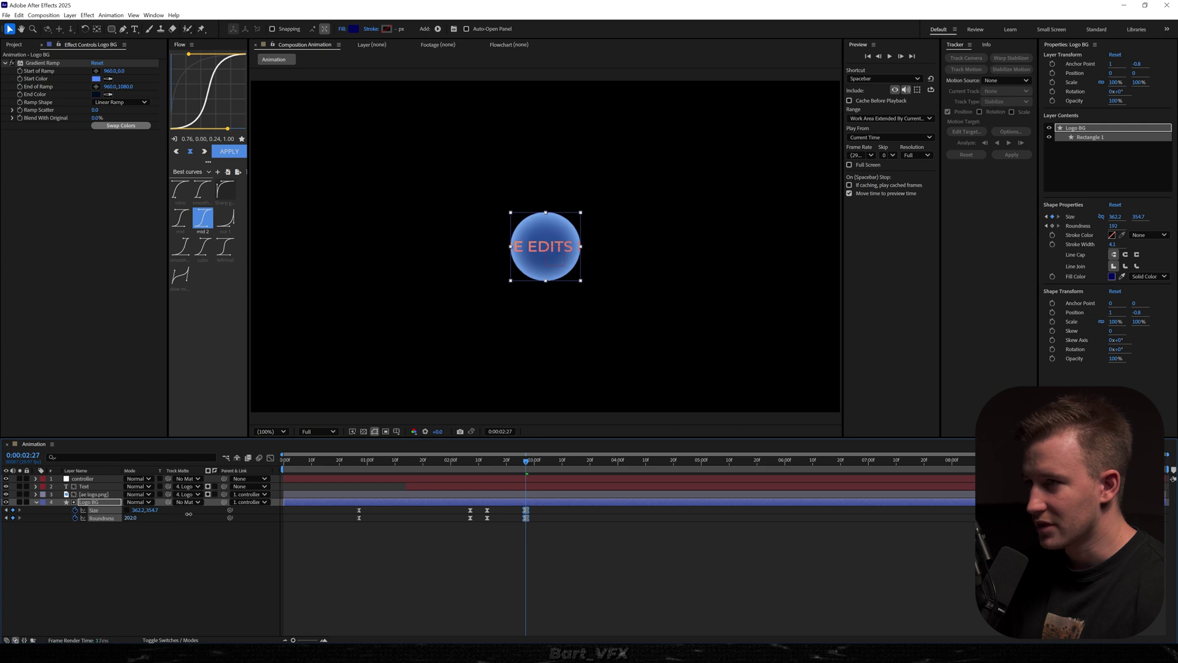
key("space")
key("space")
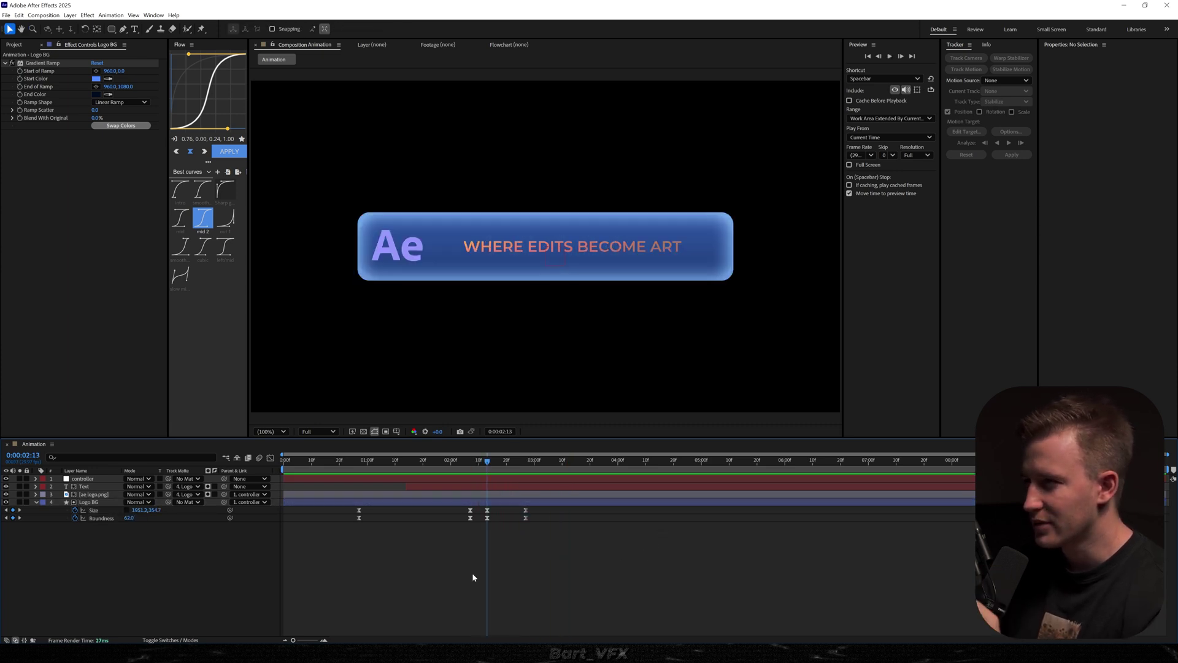
Step: Add the expression beginning "n = 0; if (numKeys > 0) {" to Logo BG's Size property and preview the motion
left_click_drag(487, 469, 524, 467)
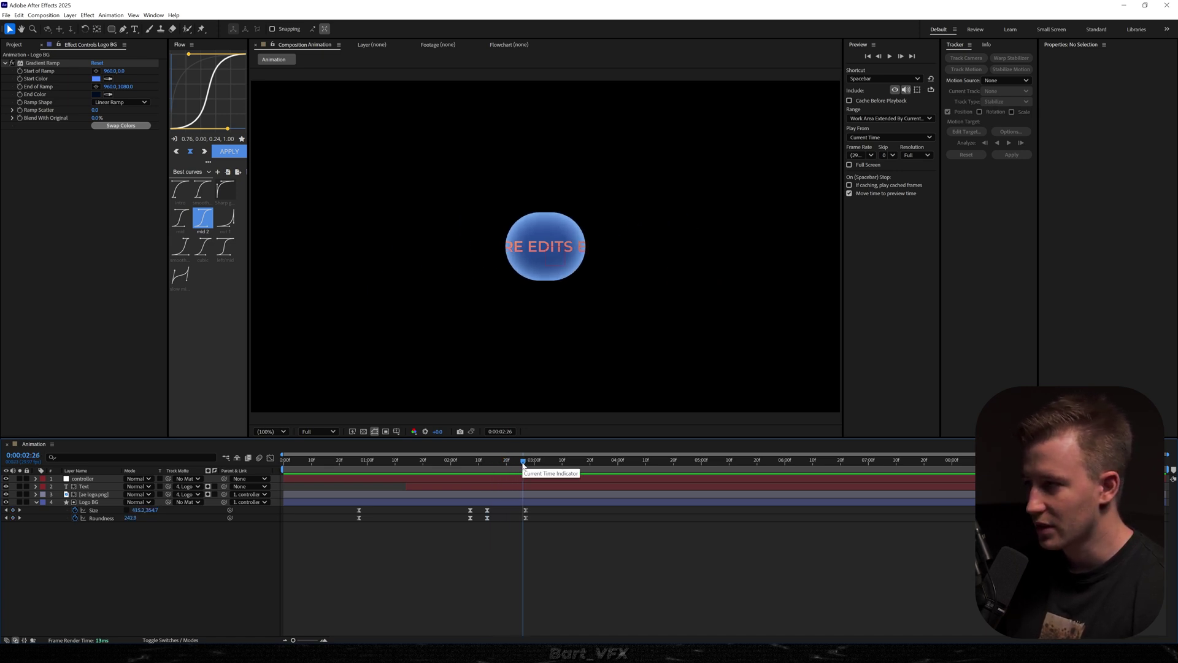
key("ctrl+0")
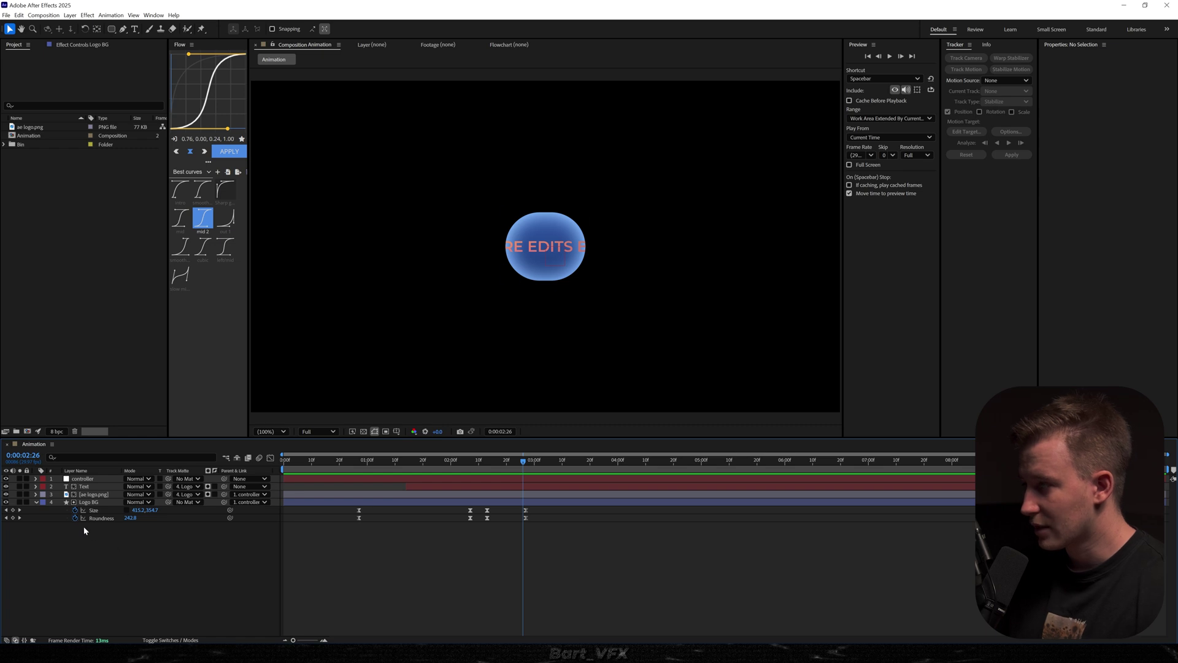
left_click(75, 511, "alt")
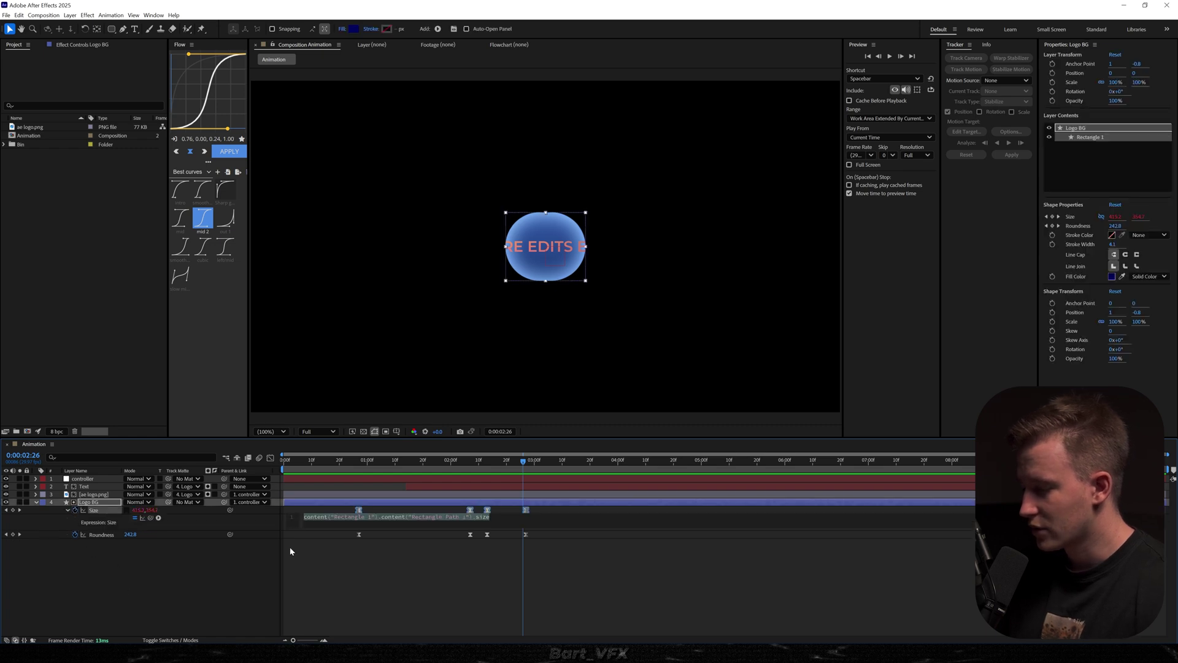
left_click(367, 554)
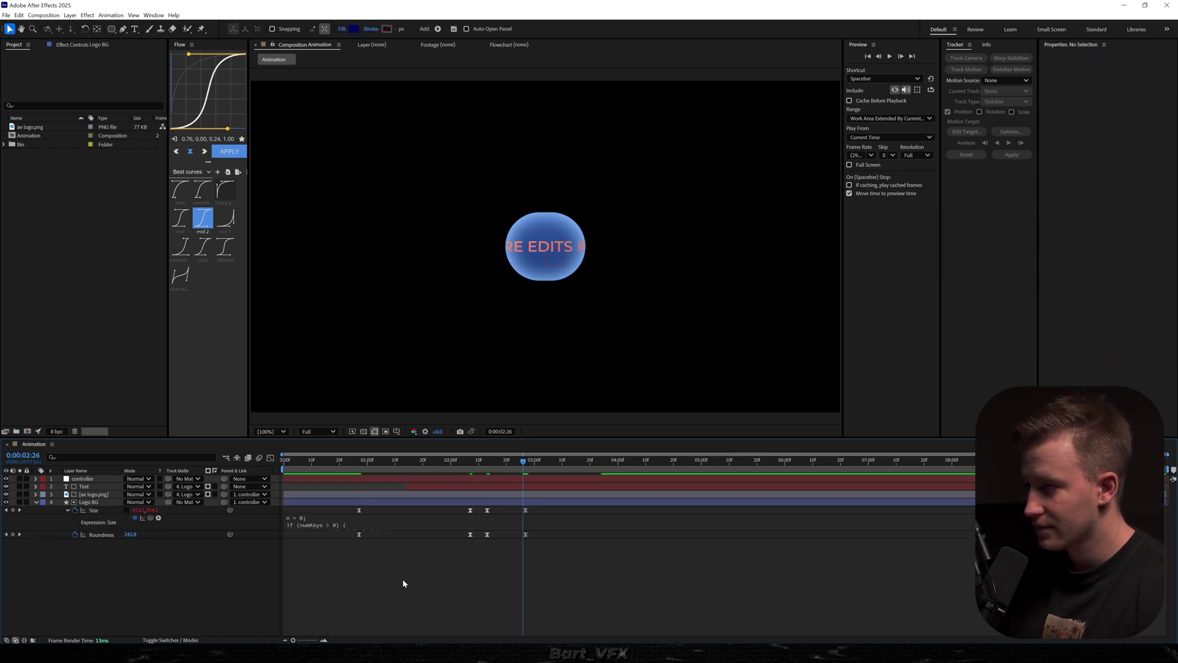
key("u")
key("space")
key("space")
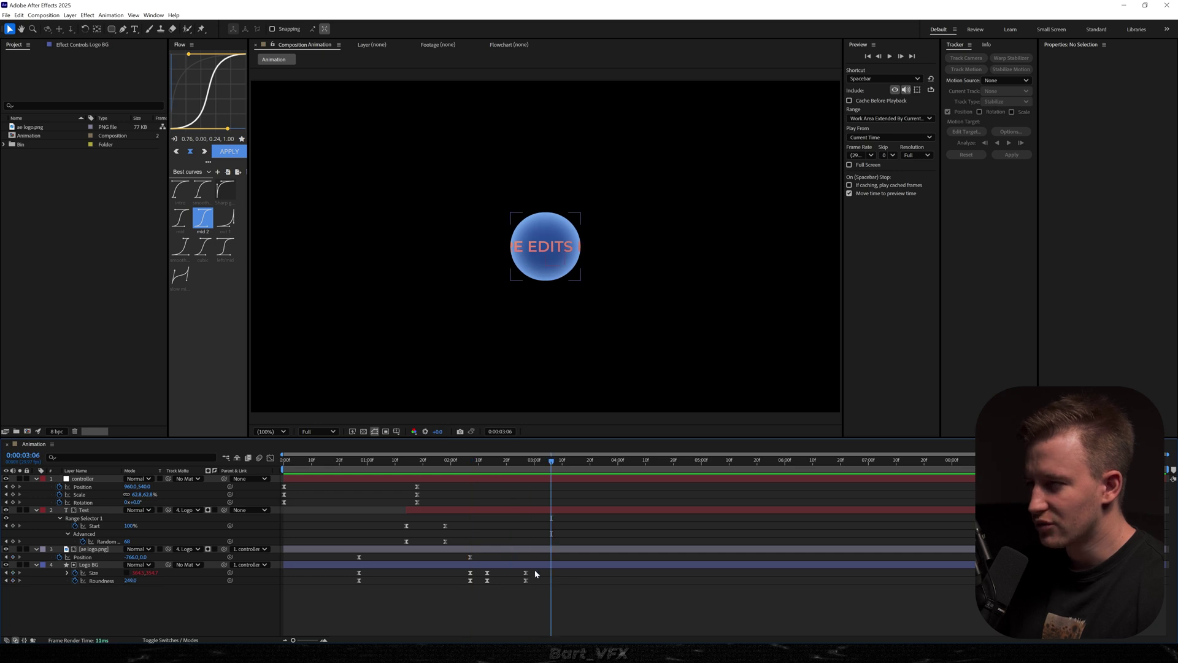
Step: Convert Logo BG's last two Size keyframes to linear interpolation and preview the collapse into the circle
left_click_drag(533, 569, 484, 575)
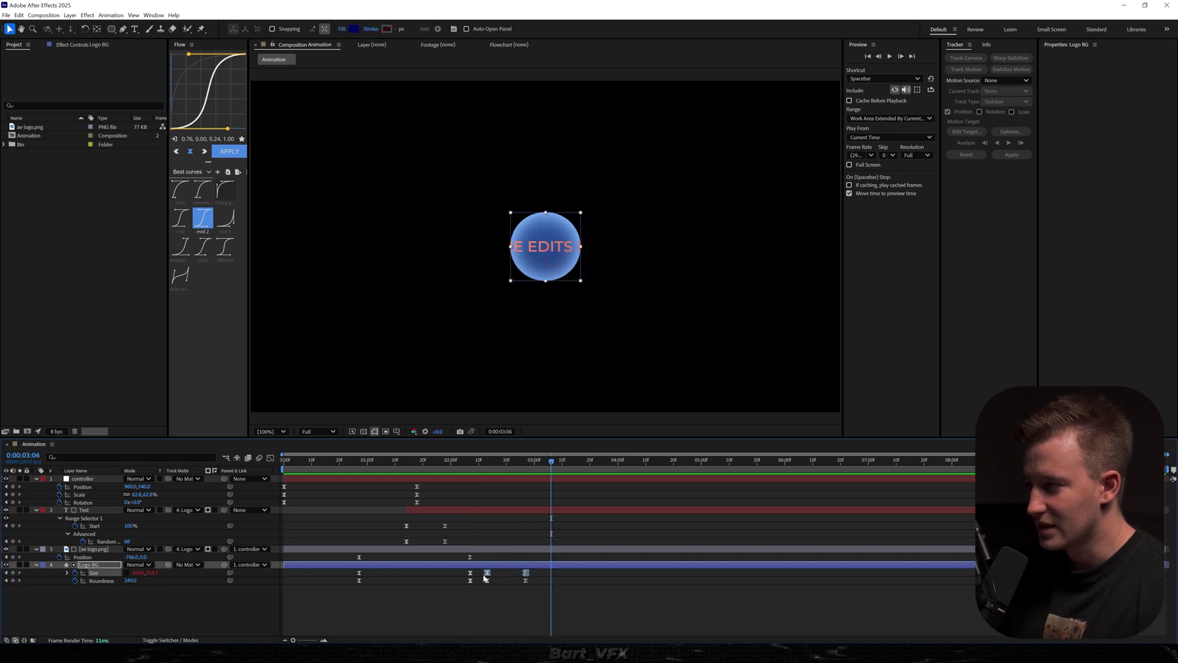
left_click(526, 573, "ctrl")
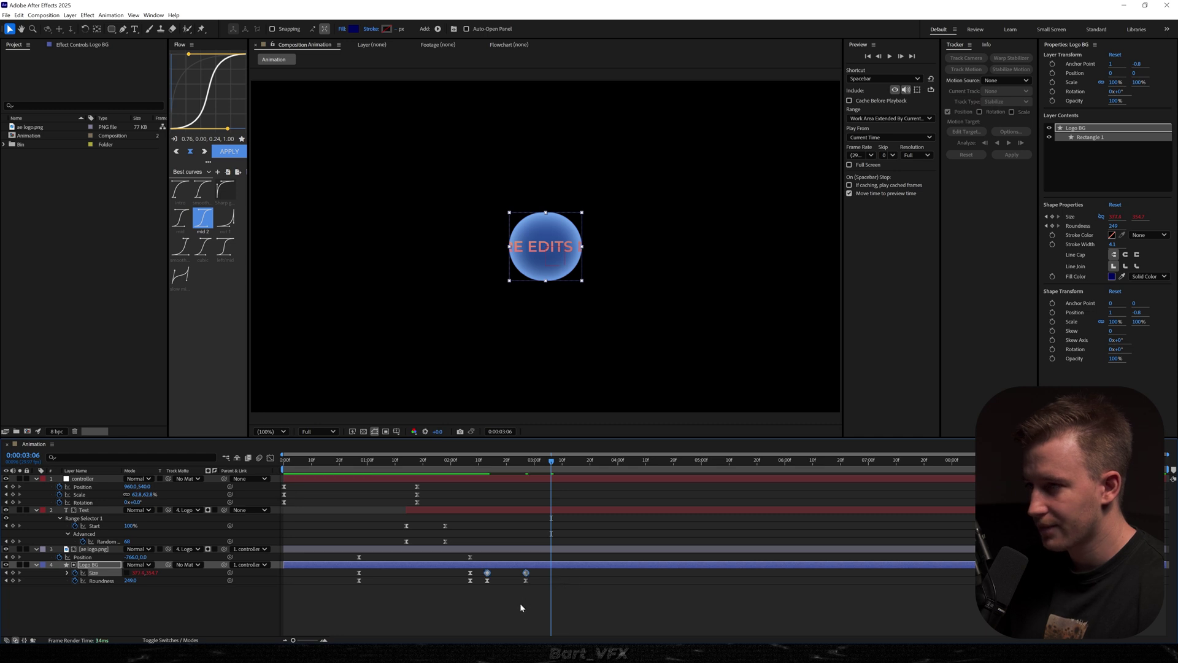
left_click(520, 603)
left_click(484, 461)
key("space")
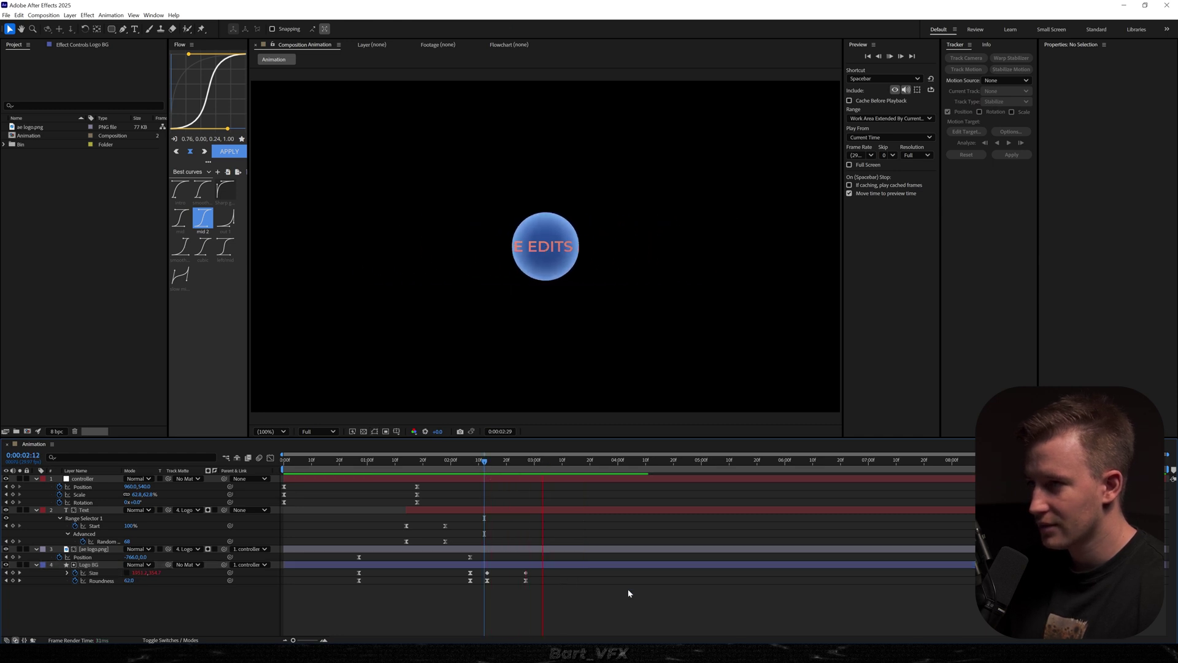
key("space")
Step: Move Logo BG's final Size and Roundness keyframes to about 0:00:02:20 and play back the faster collapse
scroll(496, 588, "up", 2)
left_click_drag(573, 569, 521, 582)
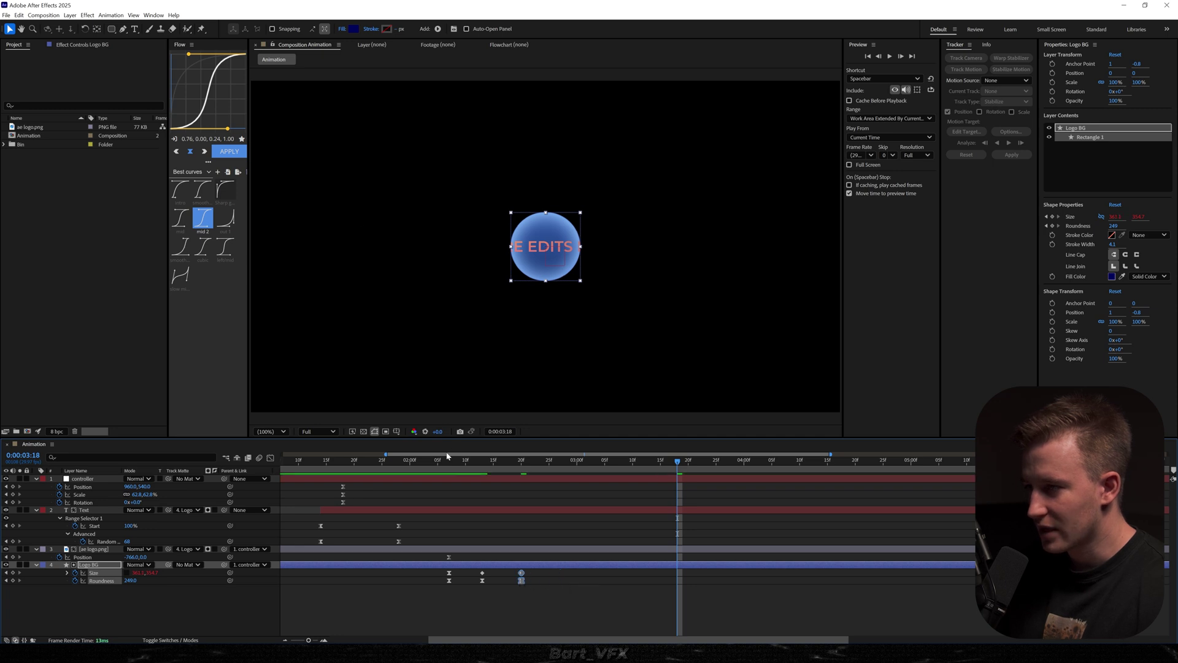
left_click(440, 462)
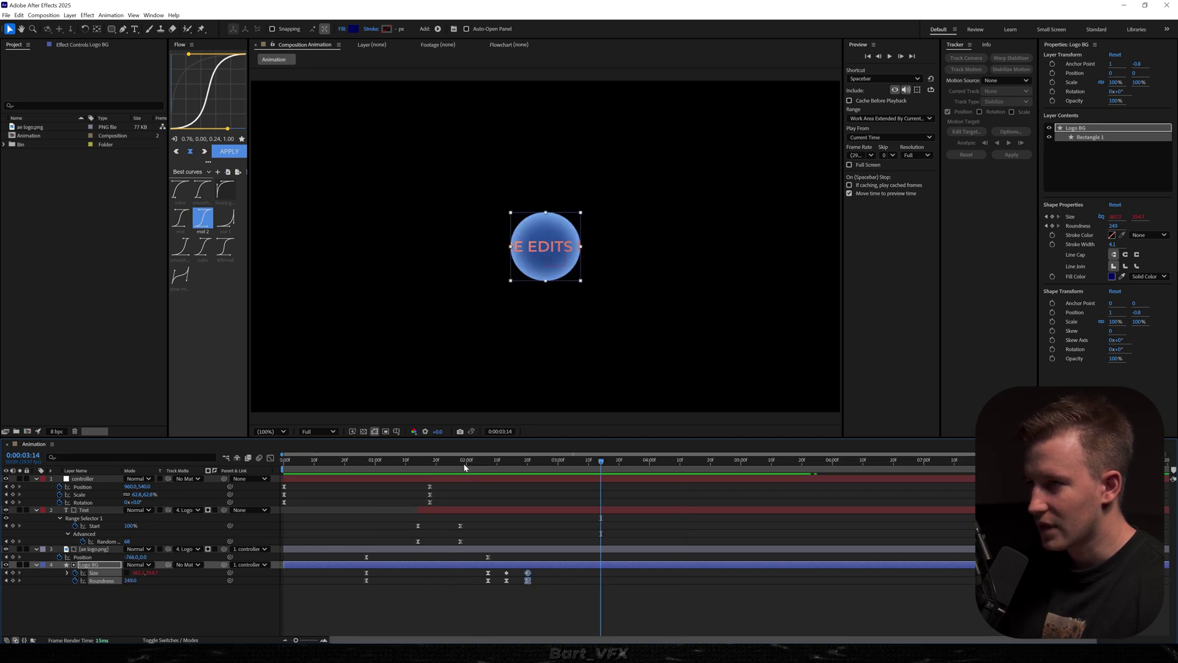
left_click(471, 467)
key("space")
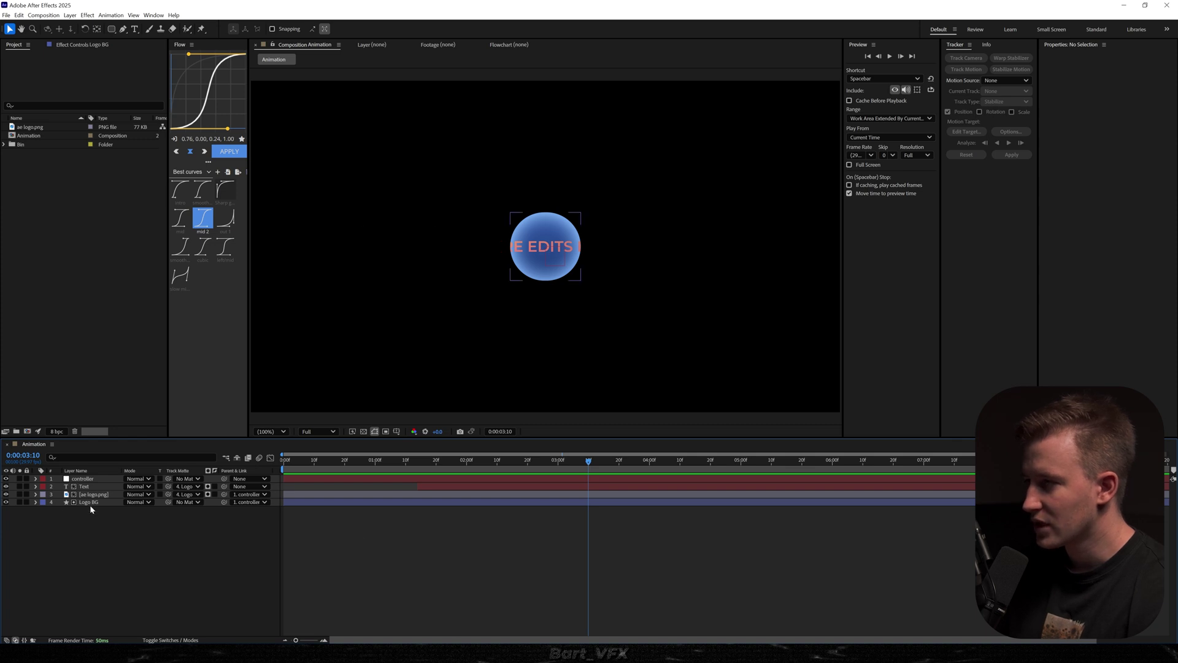
Step: Keyframe the Text layer's opacity from 100% at about 0:00:02:15 to fully faded out about four frames after that, and preview the fade
left_click(88, 487)
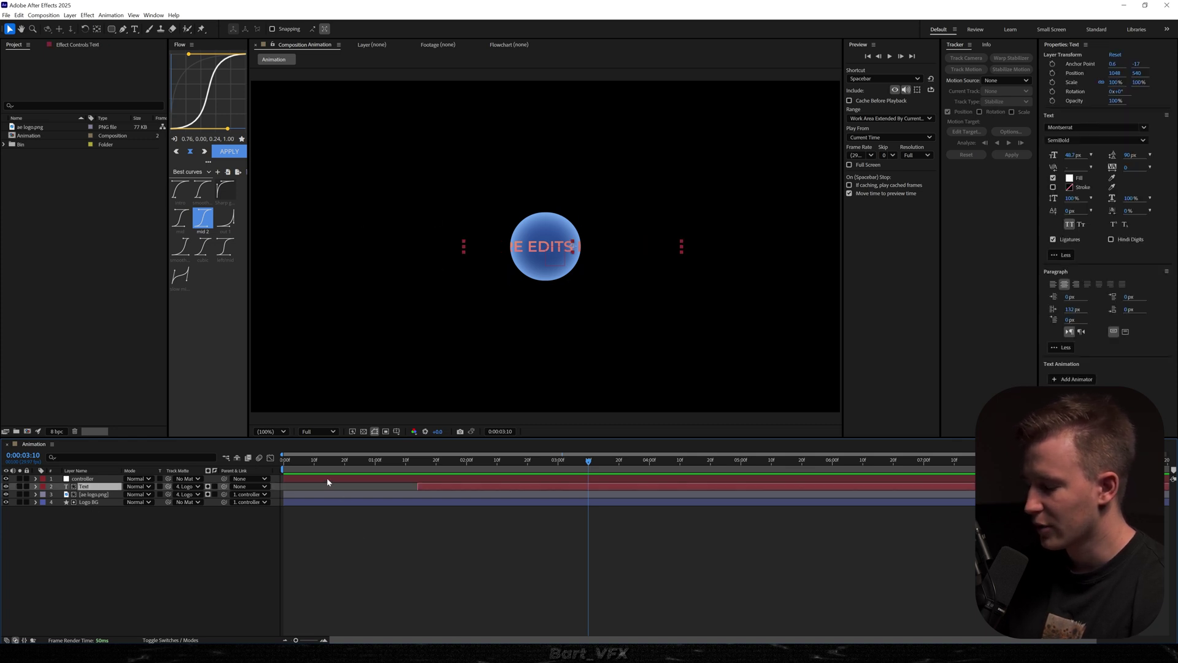
key("t")
left_click(59, 494)
left_click_drag(588, 494, 513, 496)
left_click(525, 466)
left_click_drag(130, 495, 65, 495)
key("space")
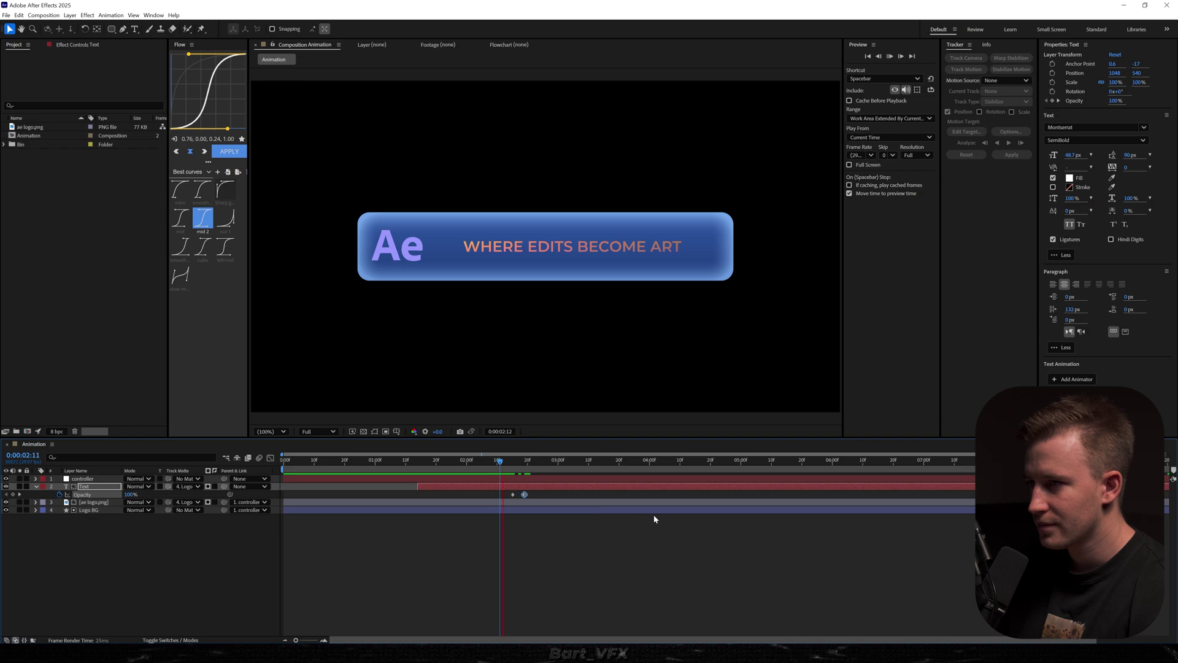
key("space")
left_click(498, 461)
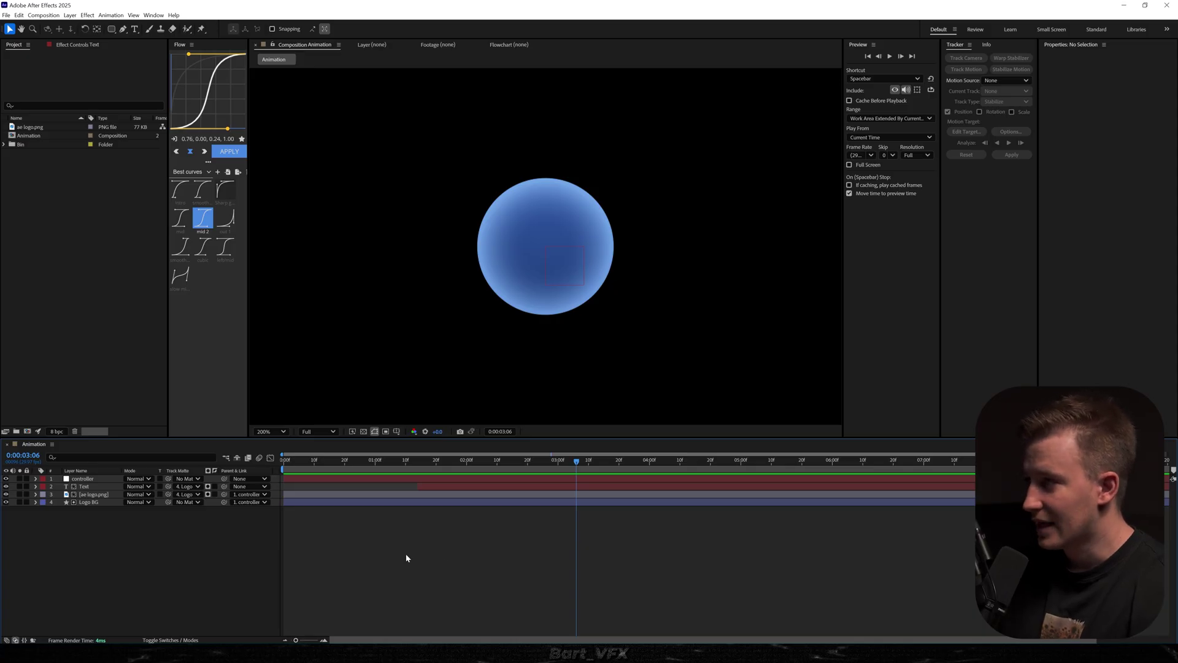
Step: Draw a white vertical rounded rectangle about 29 by 168 px, center its anchor point, and center it in the composition over the circle
left_click_drag(111, 29, 156, 41)
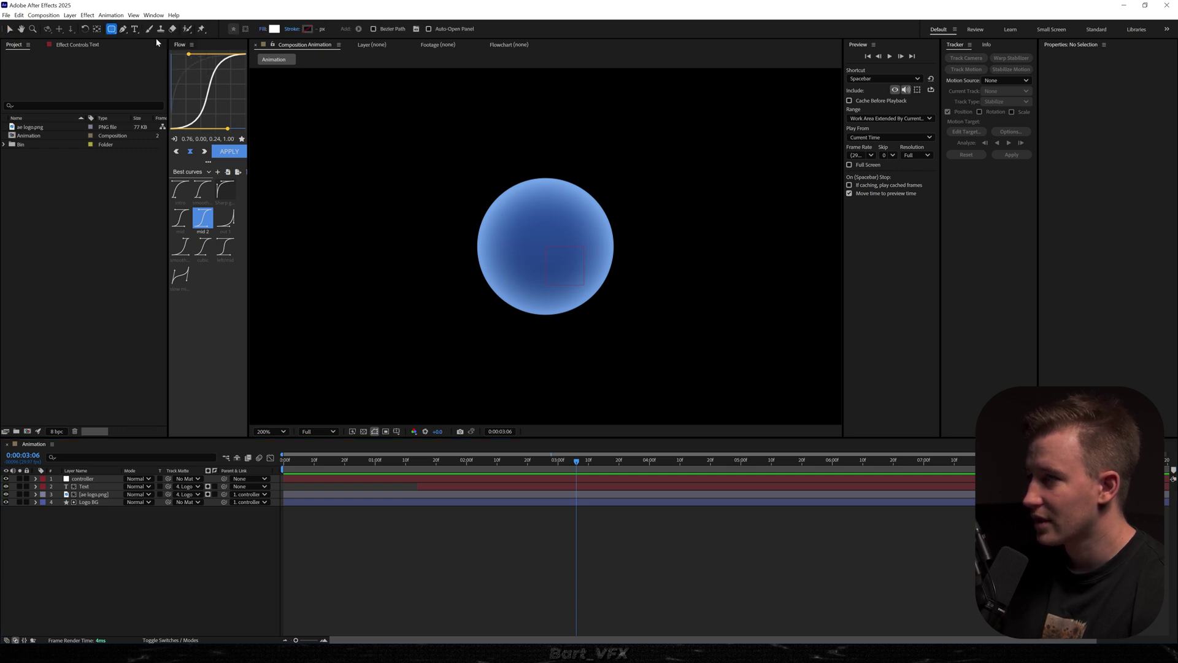
left_click_drag(539, 231, 558, 331)
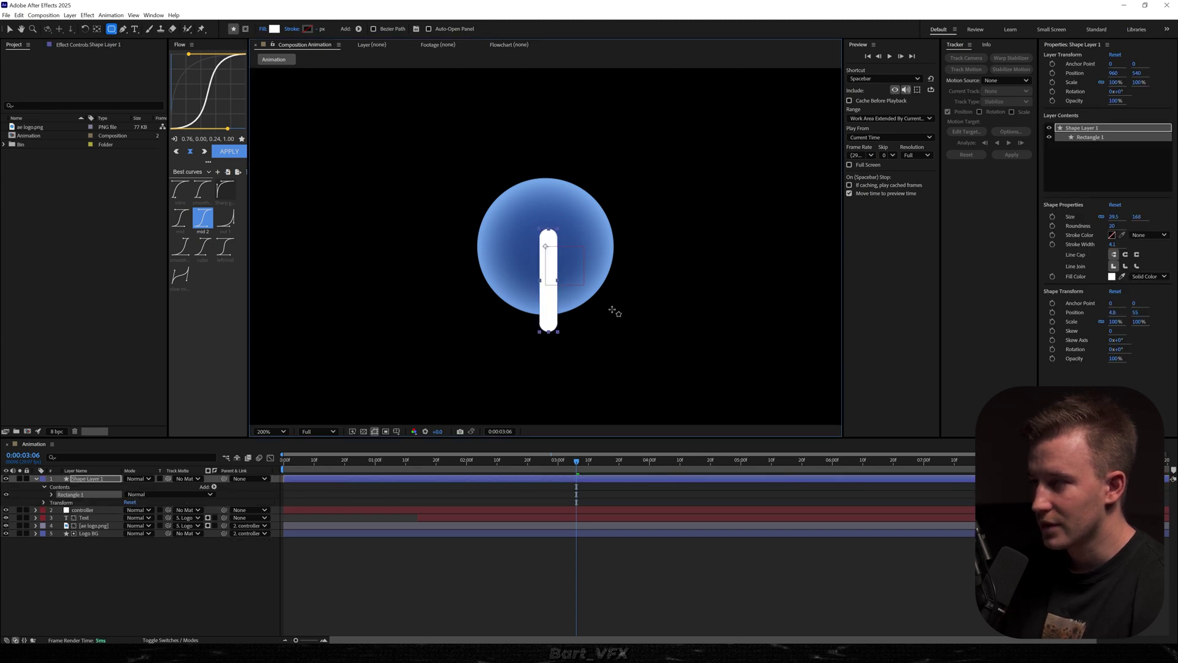
key("ctrl+alt+Home")
key("ctrl+Home")
key("v")
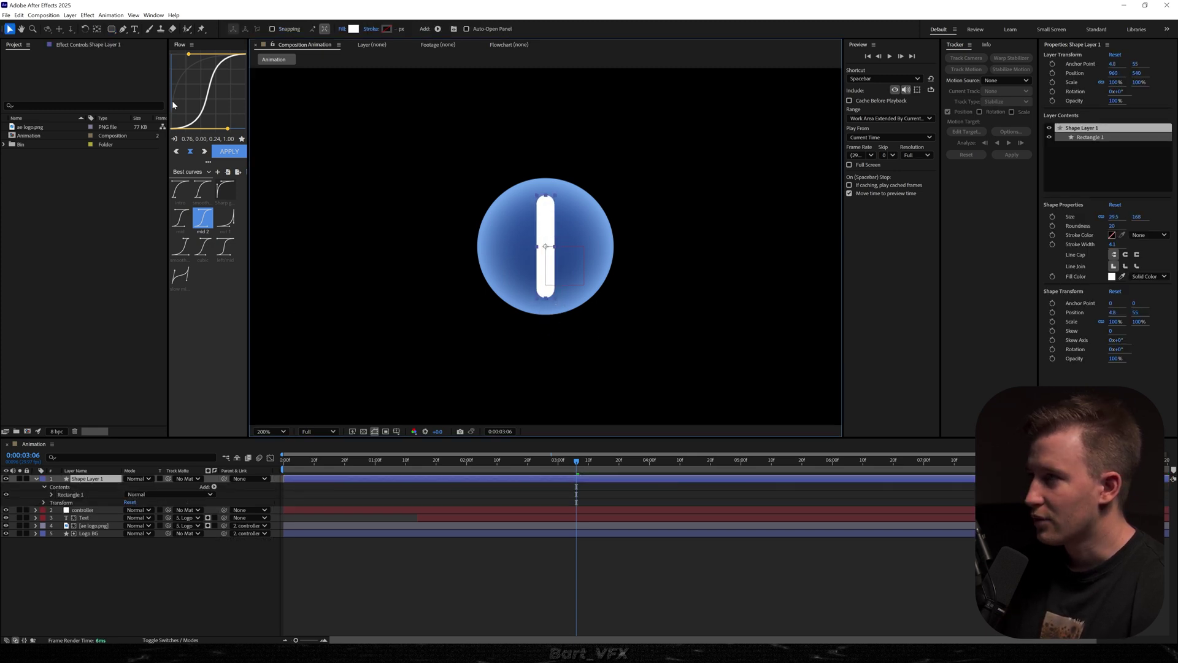
Step: Draw a white five-pointed star in the same shape layer, near the upper end of the rounded rectangle
left_click(111, 29)
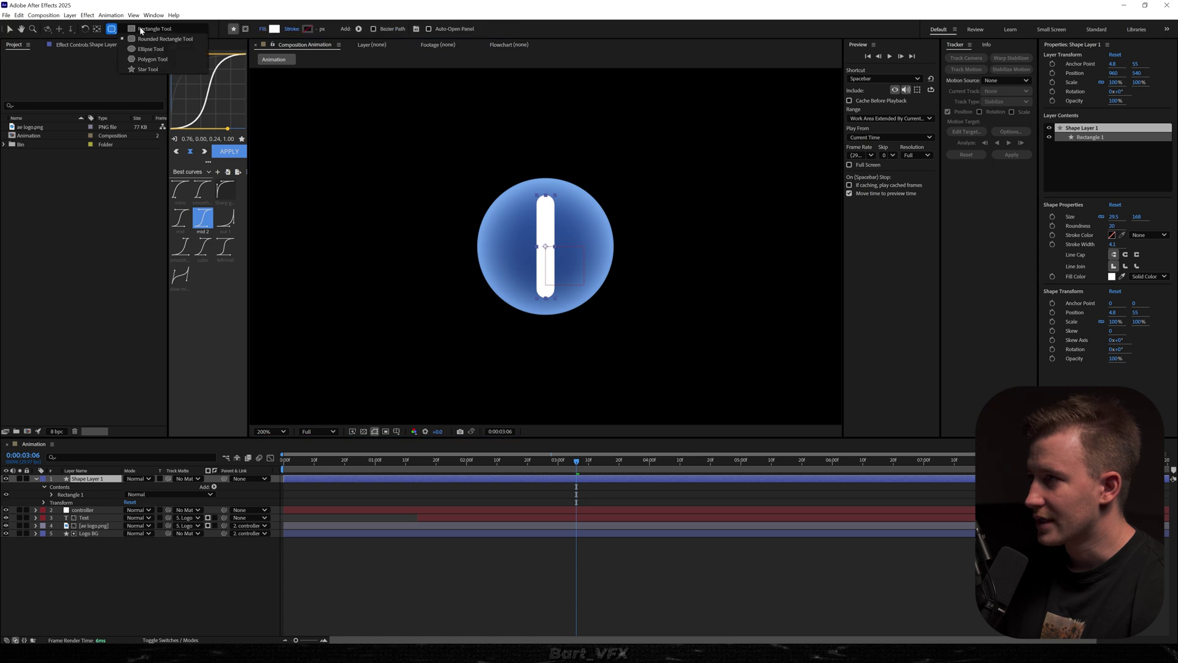
left_click(145, 70)
mouse_move(526, 179)
left_mouse_down()
mouse_move(537, 195)
mouse_move(559, 192)
mouse_move(542, 176)
left_mouse_up()
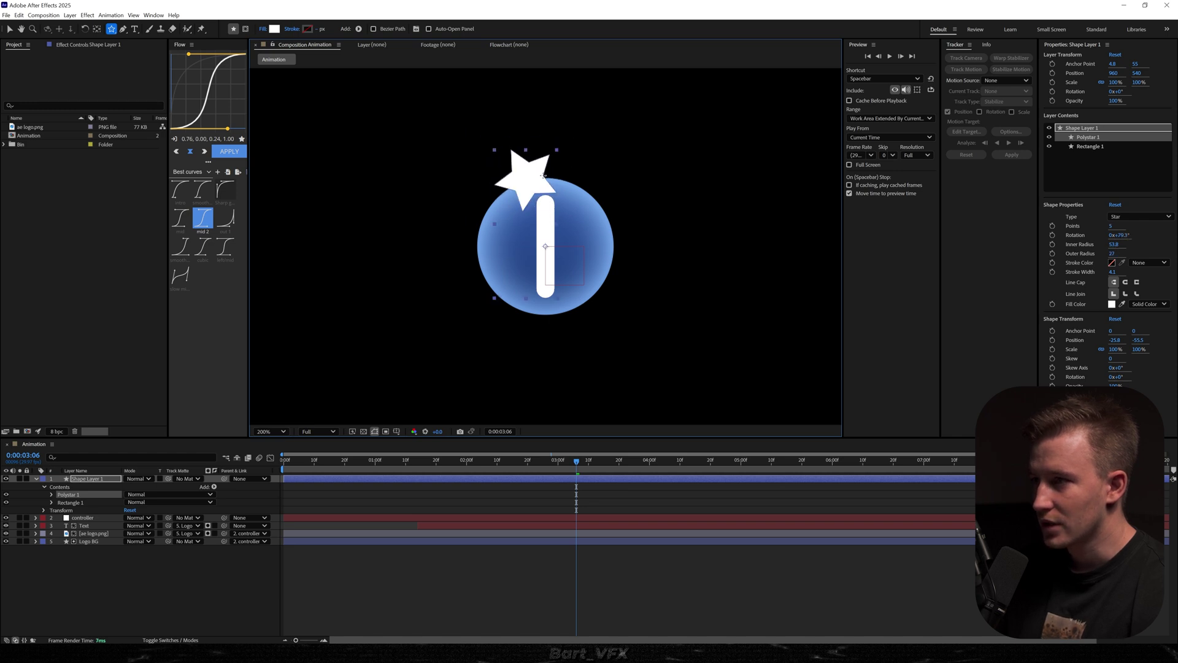
left_click_drag(541, 176, 539, 183)
Step: Move the star onto the upper end of the rounded rectangle and center it on the stick to form a wand
key("v")
left_click_drag(525, 183, 544, 201)
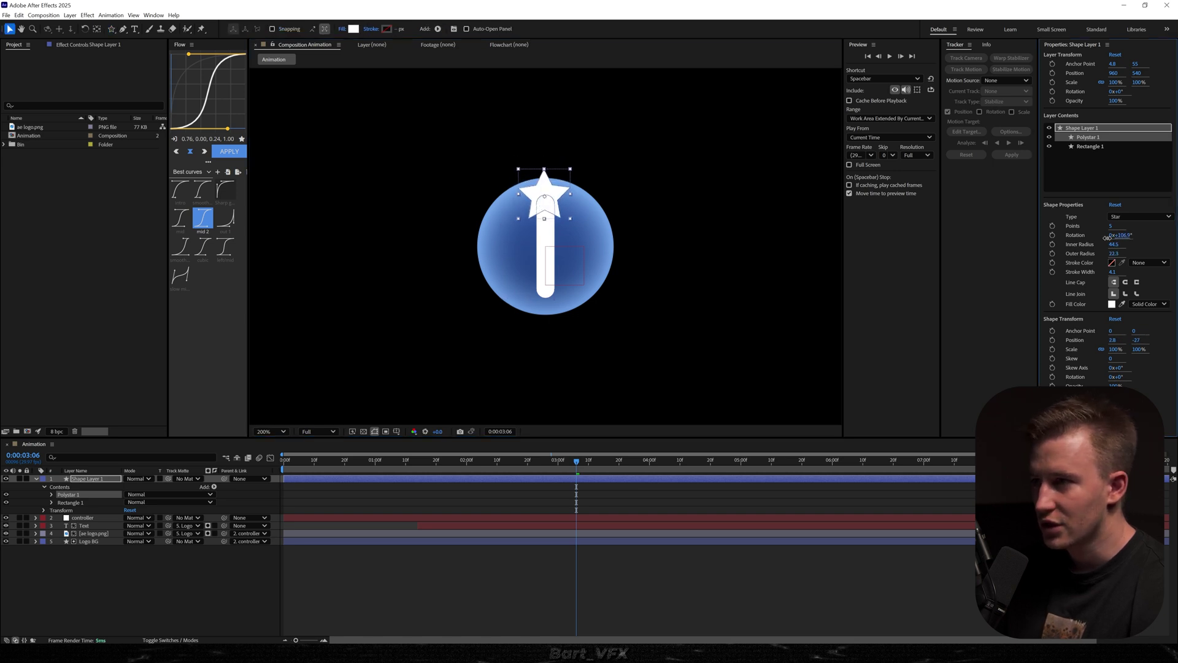
scroll(587, 253, "up", 2)
left_click_drag(571, 192, 554, 329)
left_click_drag(571, 177, 578, 169)
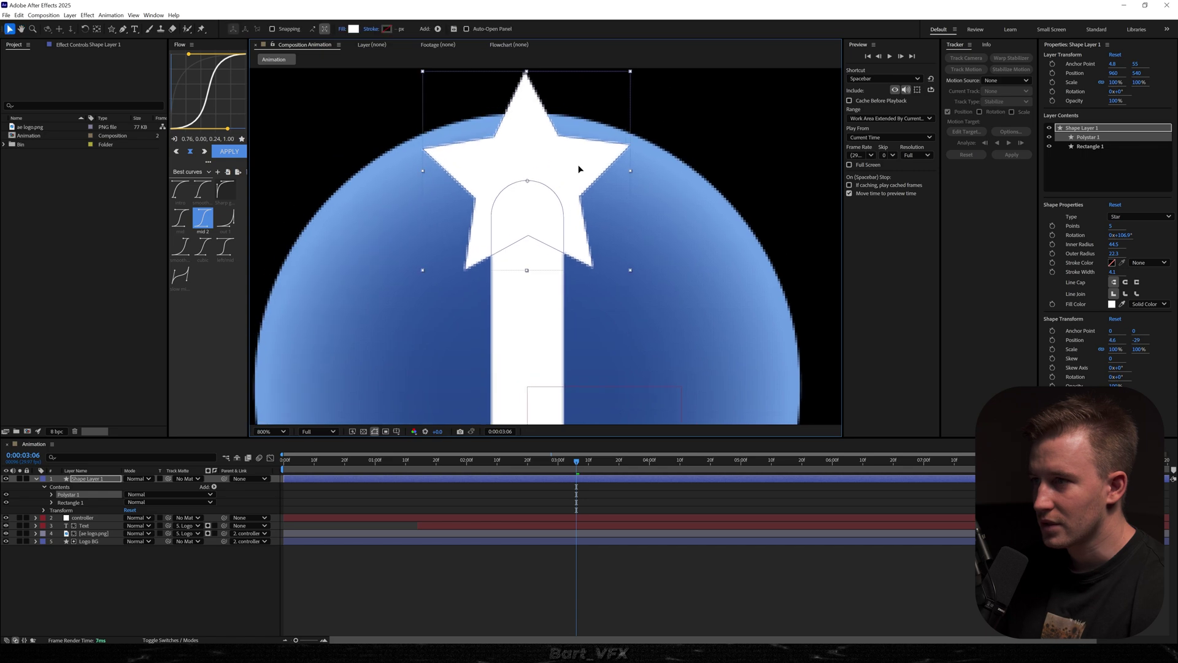
Step: Change the rounded rectangle's fill to light blue by pasting the copied hex color, keeping the star white
scroll(590, 248, "down", 1)
left_click(65, 503)
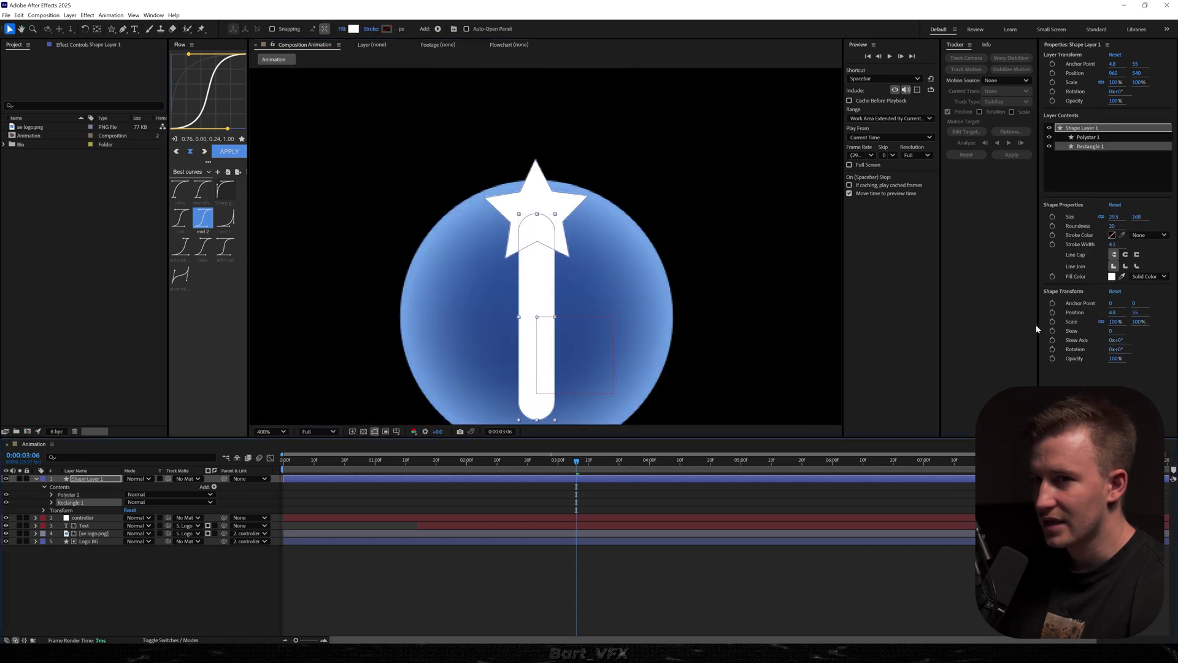
left_click(1112, 277)
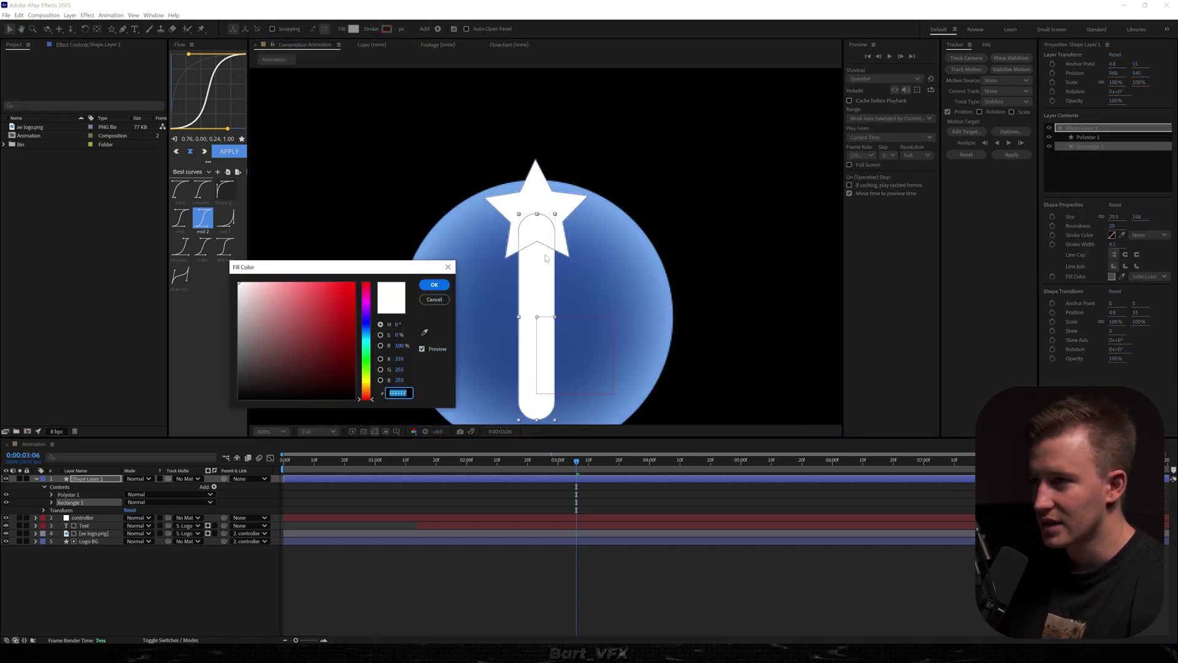
key("ctrl+v")
left_click(425, 285)
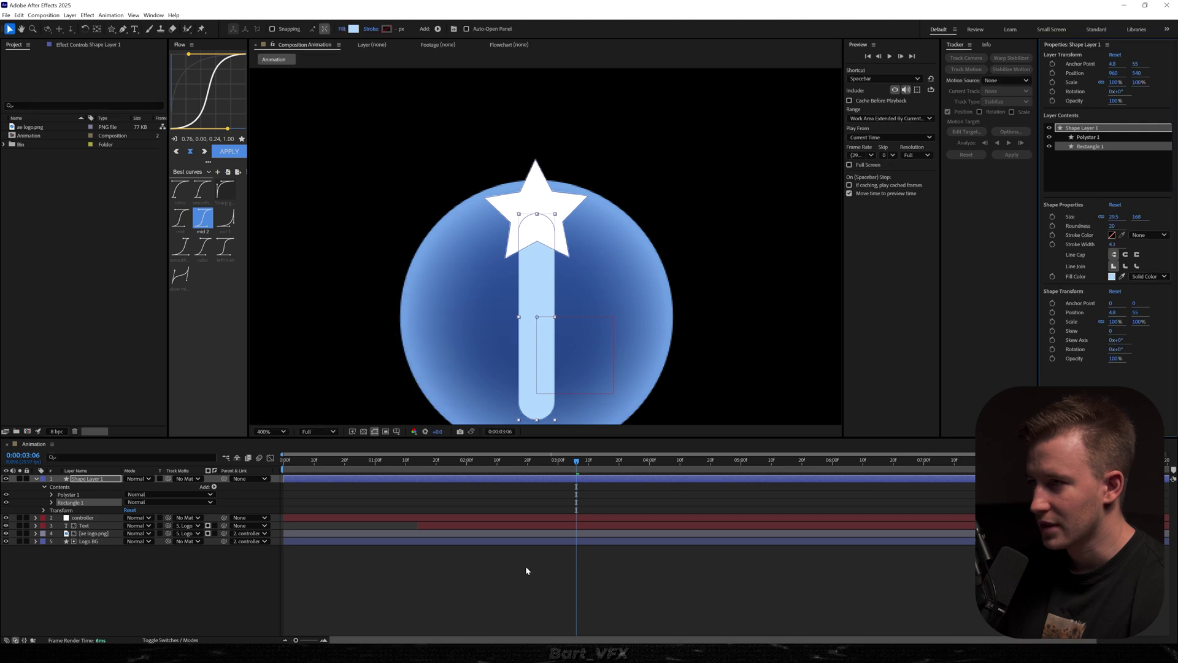
left_click(530, 564)
Step: Rename the shape layer to Wand and parent it to the controller layer
scroll(555, 327, "down", 1)
scroll(550, 307, "up", 1)
left_click(482, 476)
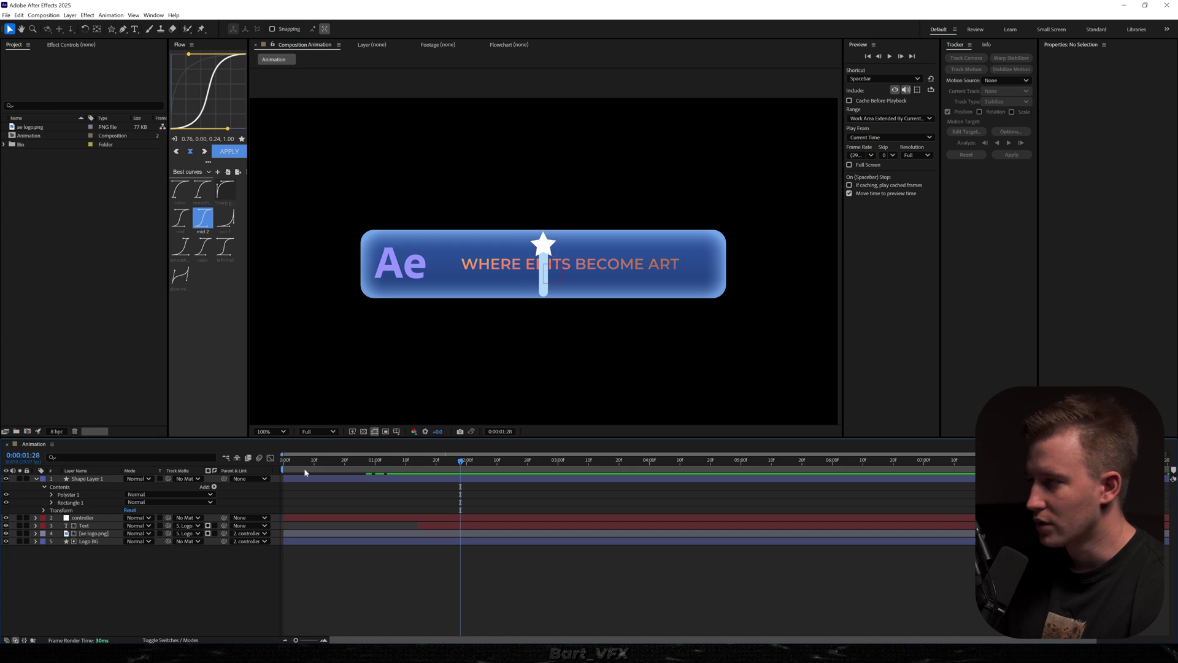
left_click(85, 479)
key("Return")
type("Wand")
key("Return")
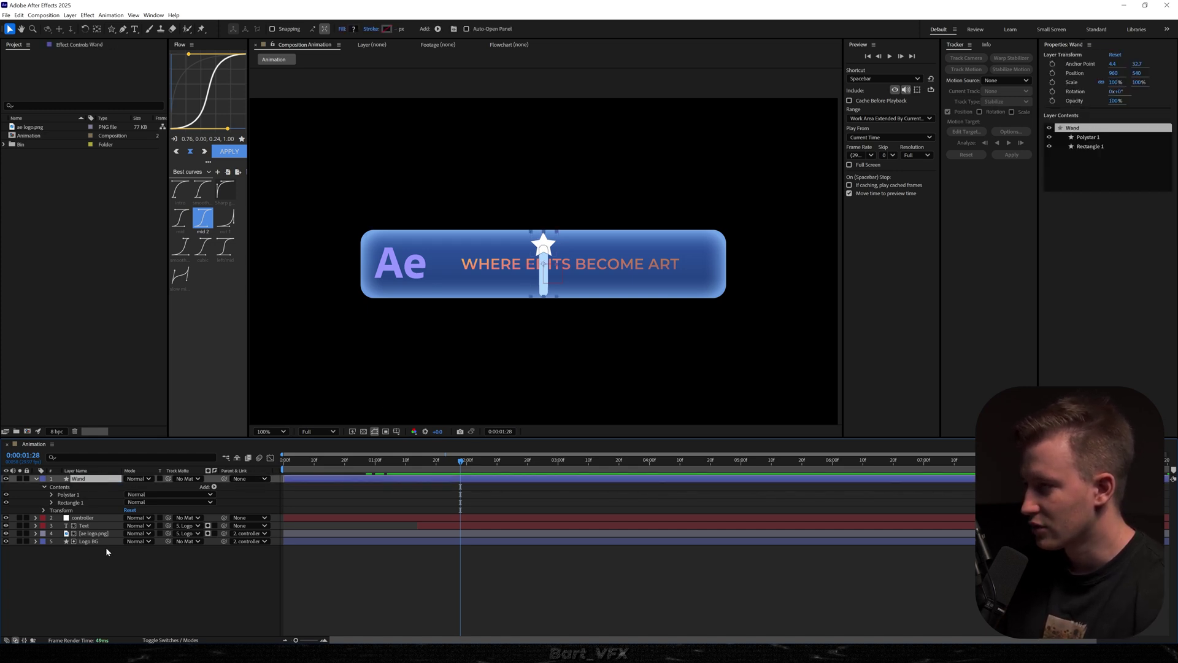
left_click(249, 478)
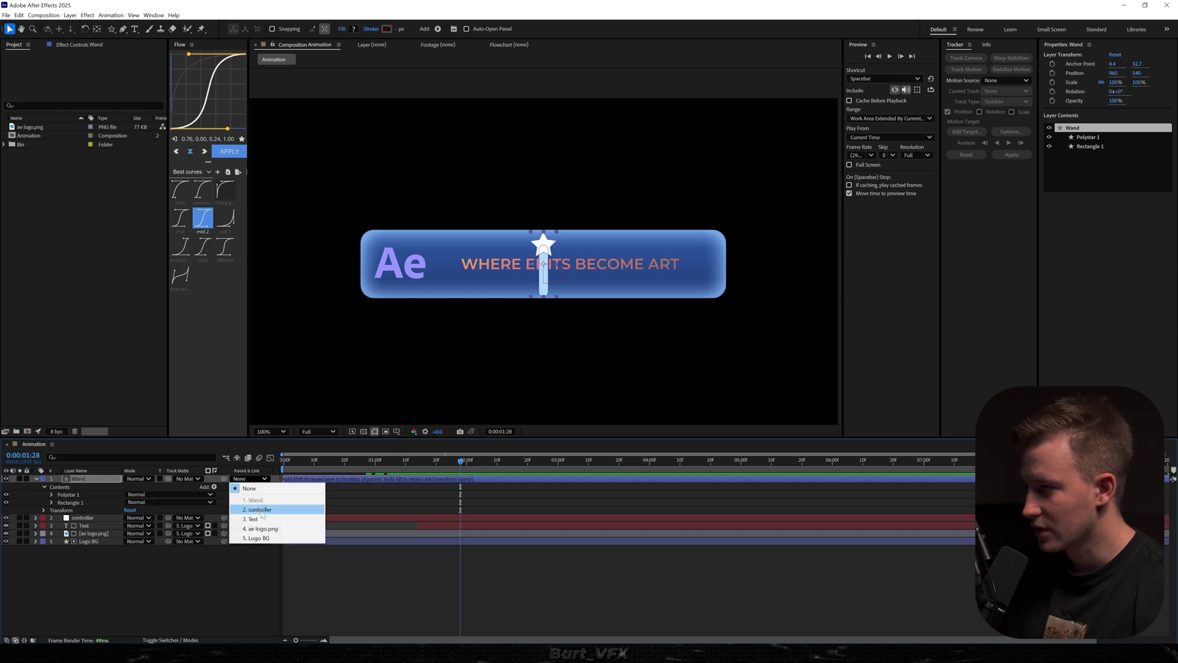
left_click(260, 510)
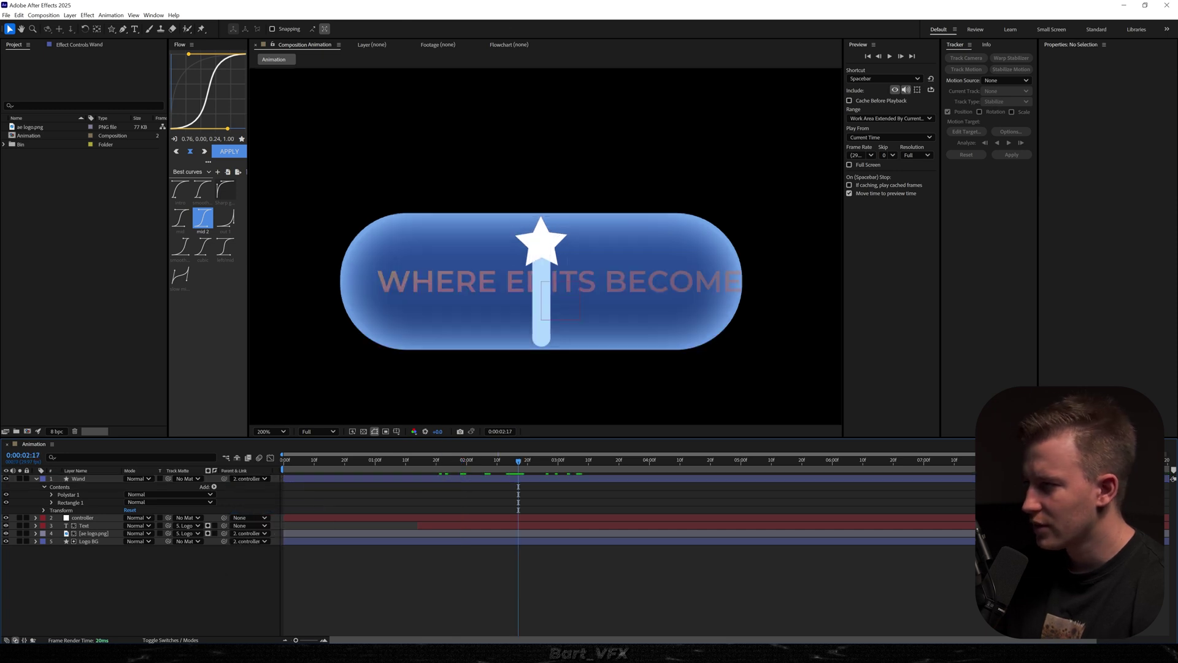
Step: Solo Wand and keyframe its position rising from 0, 248 at 0:00:02:12 to 0, 0 at 0:00:02:17, and preview the move
left_click(20, 478)
left_click(517, 503)
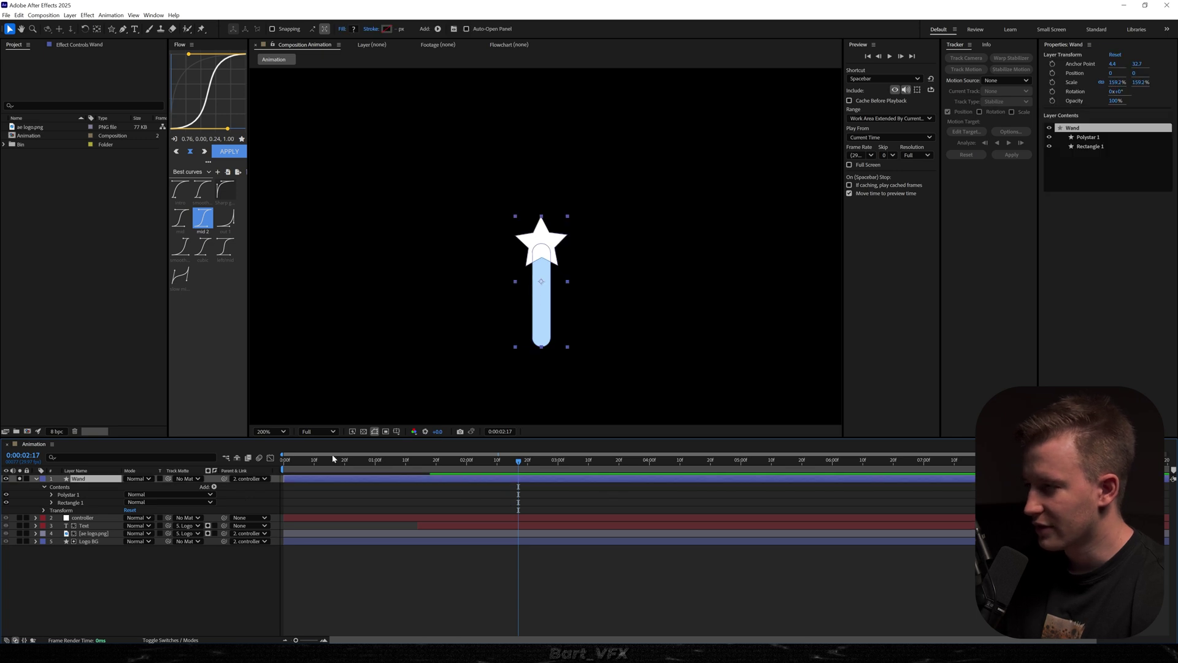
key("alt+shift+p")
left_click_drag(518, 471, 505, 472)
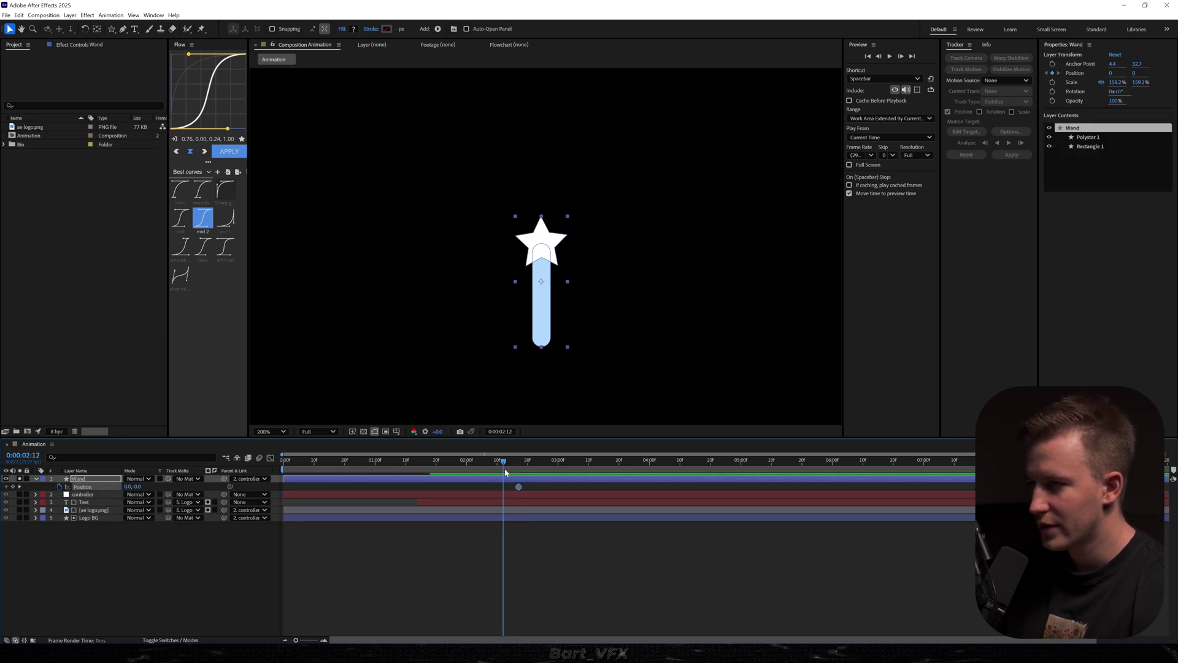
left_click_drag(141, 489, 258, 479)
left_click(436, 580)
left_click(484, 462)
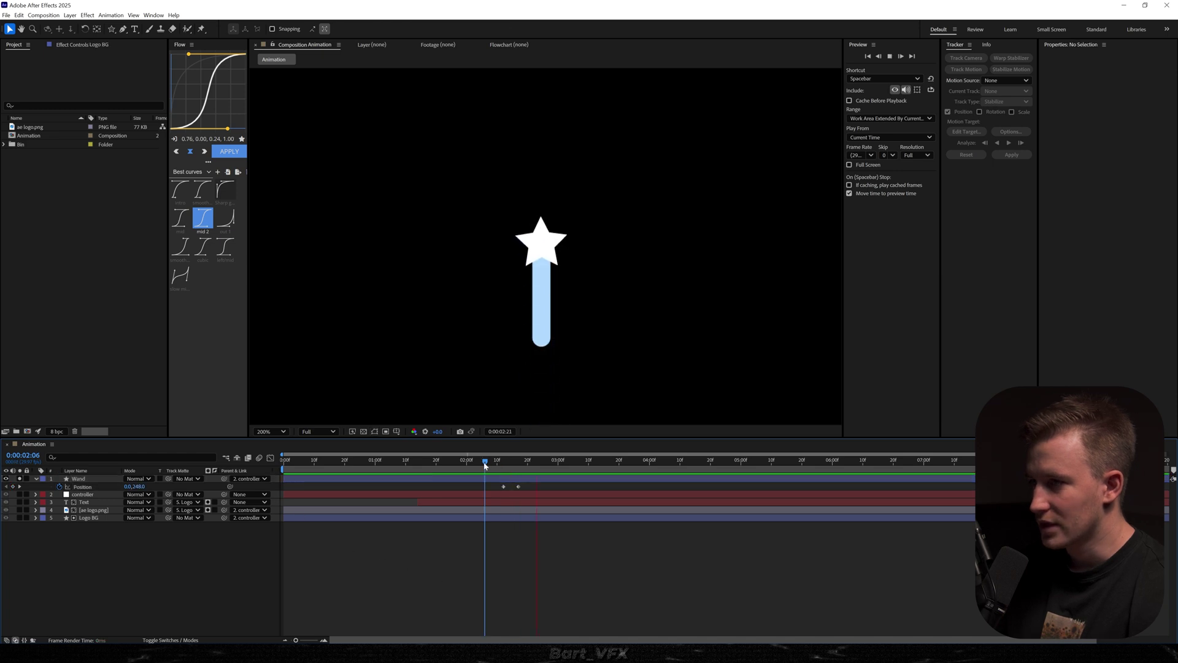
key("space")
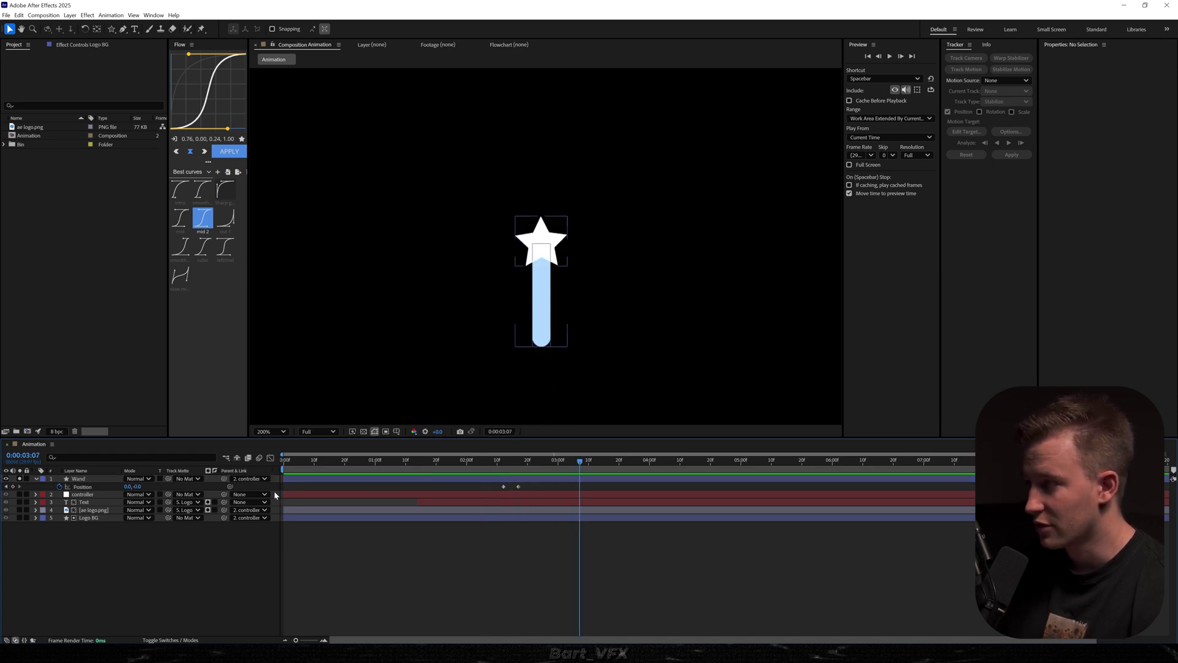
Step: Copy the overshoot expression from the Size property of Logo BG's rectangle path, and collapse all layers
left_click(35, 517)
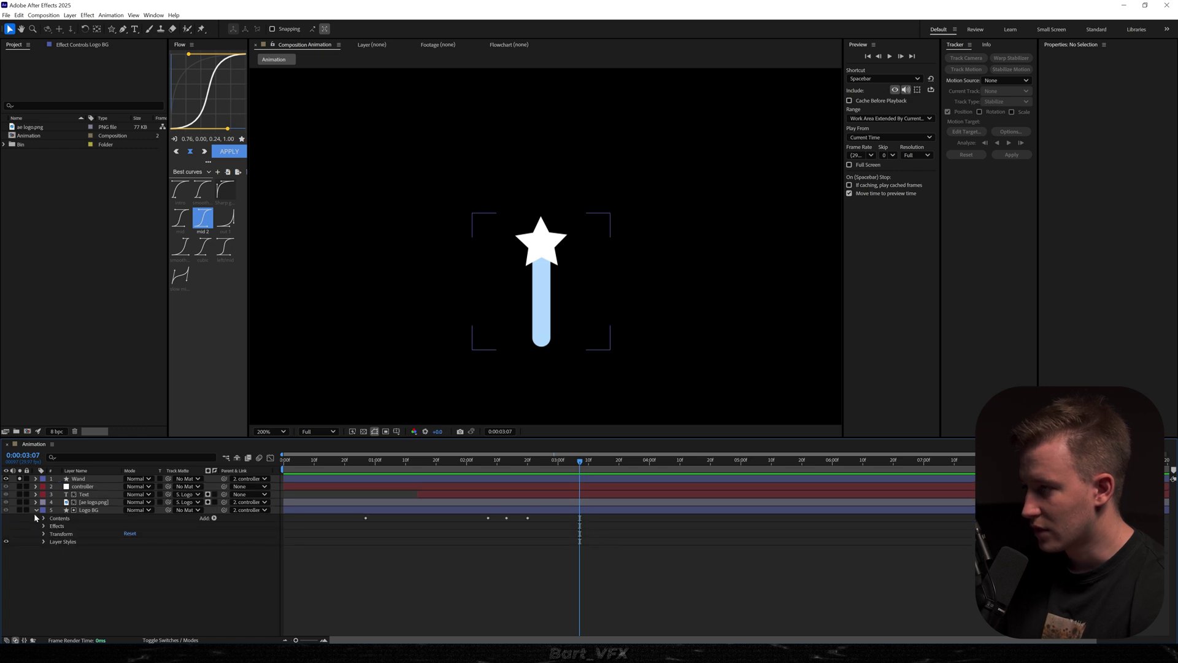
left_click(43, 519)
left_click(51, 527)
left_click(59, 534)
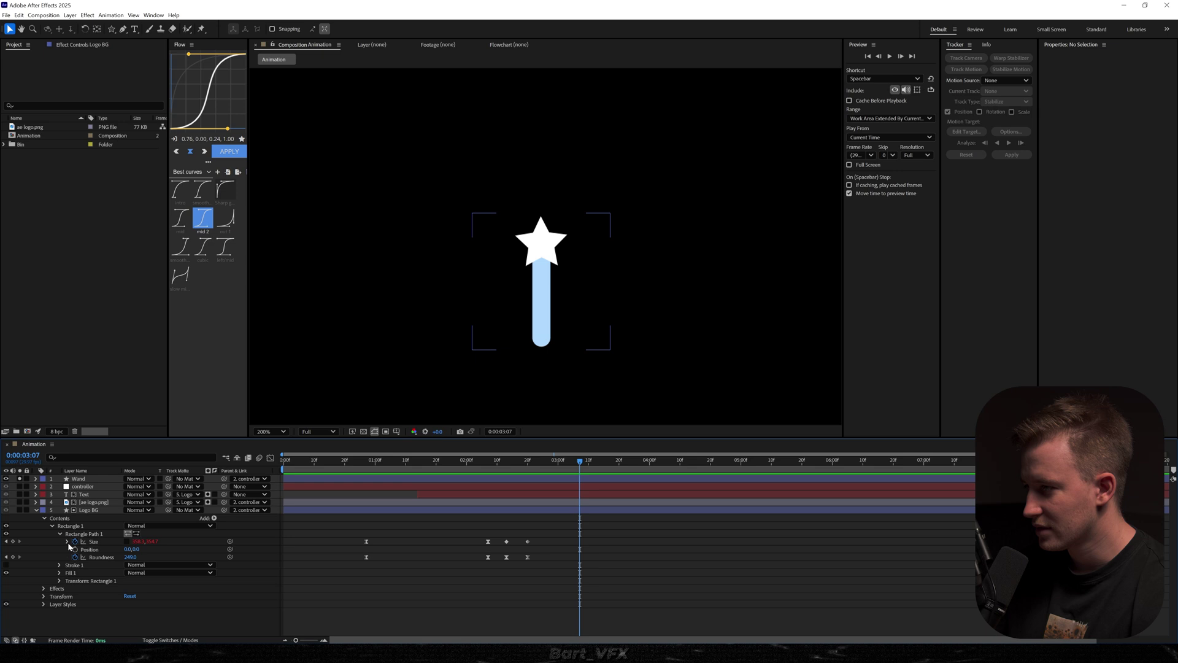
left_click(74, 541, "alt")
key("ctrl+v")
left_click(378, 578)
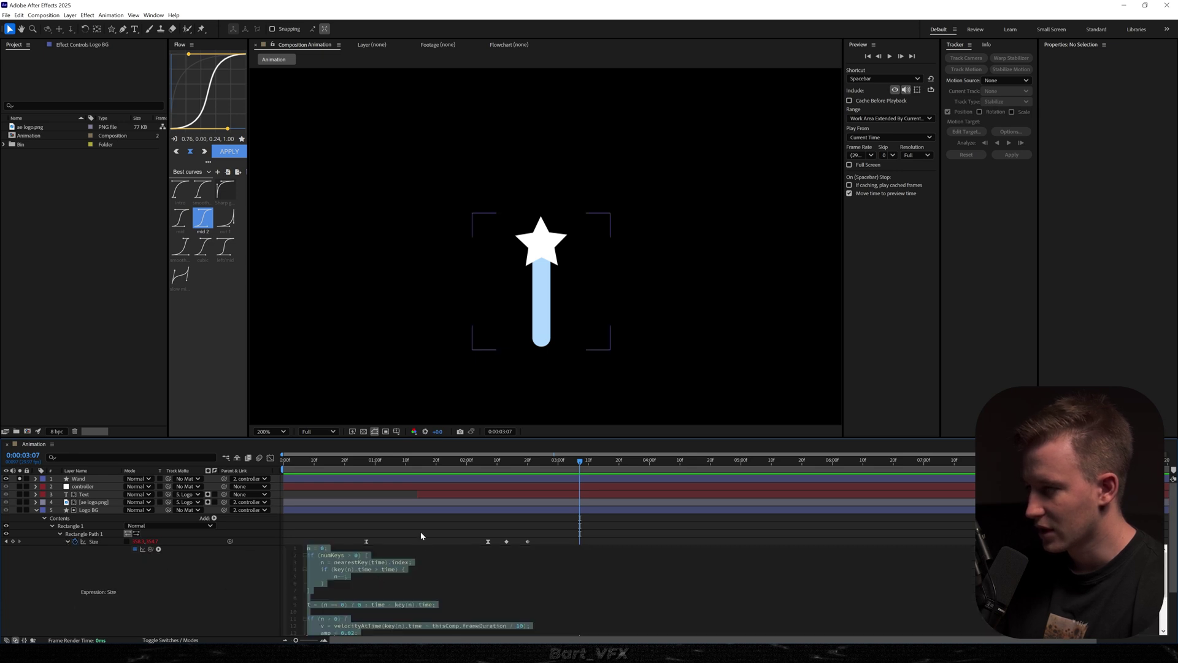
left_click(416, 529)
key("ctrl+a")
key("u")
key("u")
left_click(253, 539)
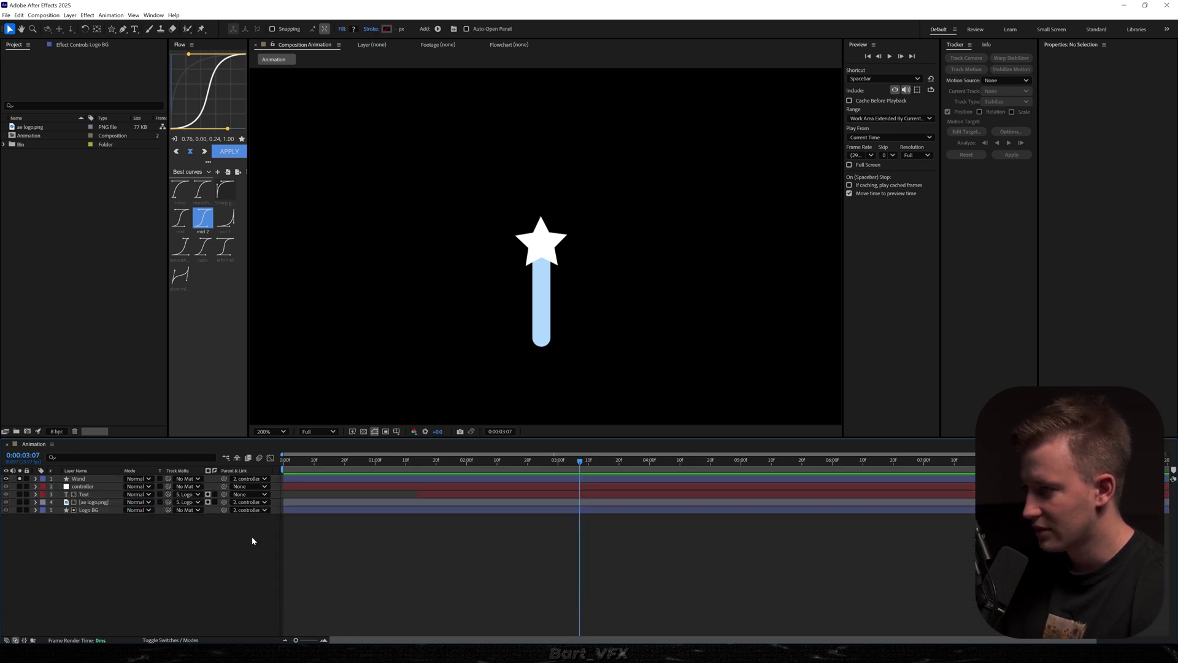
Step: Paste the copied overshoot expression onto Wand's Position property and preview the motion
left_click(91, 479)
key("p")
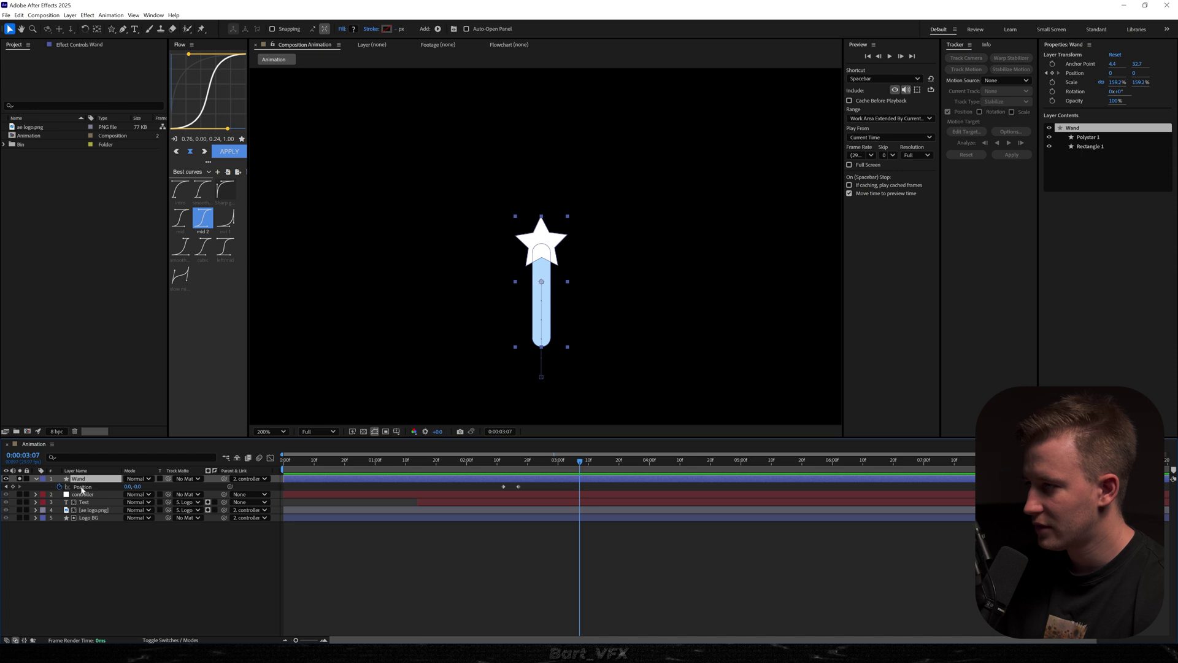
left_click(60, 486, "alt")
key("ctrl+v")
left_click(389, 584)
left_click(432, 462)
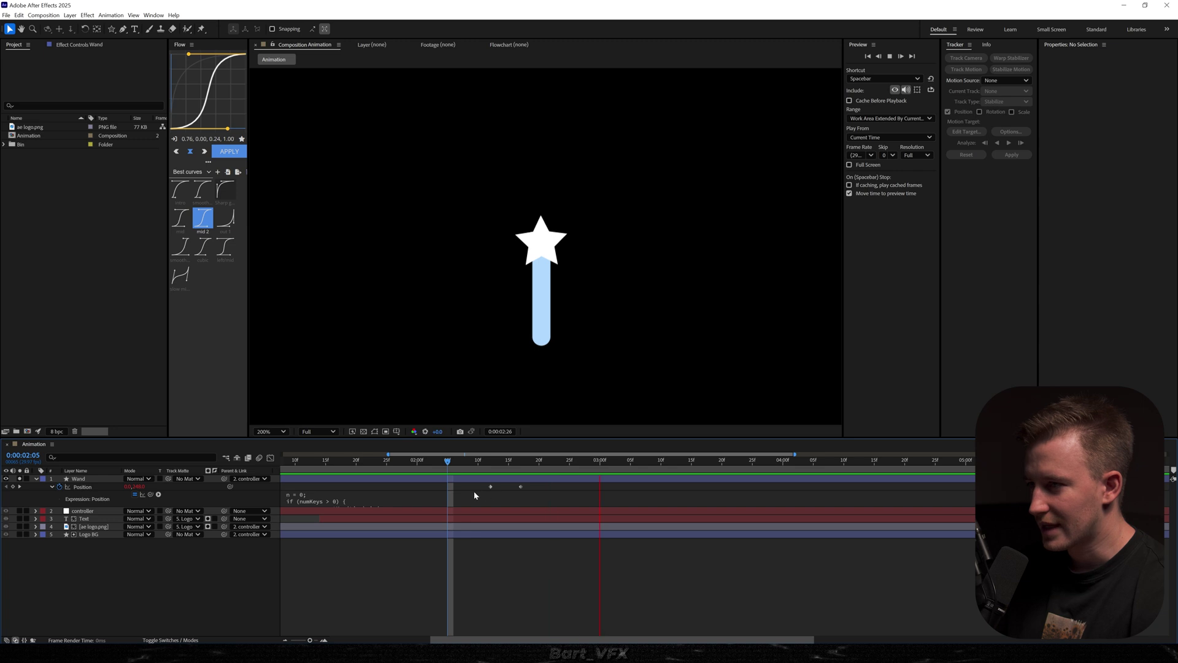
key("space")
Step: Set amp to 0.04 in Wand's Position expression and play back the stronger overshoot
left_click(404, 499)
left_click(354, 578)
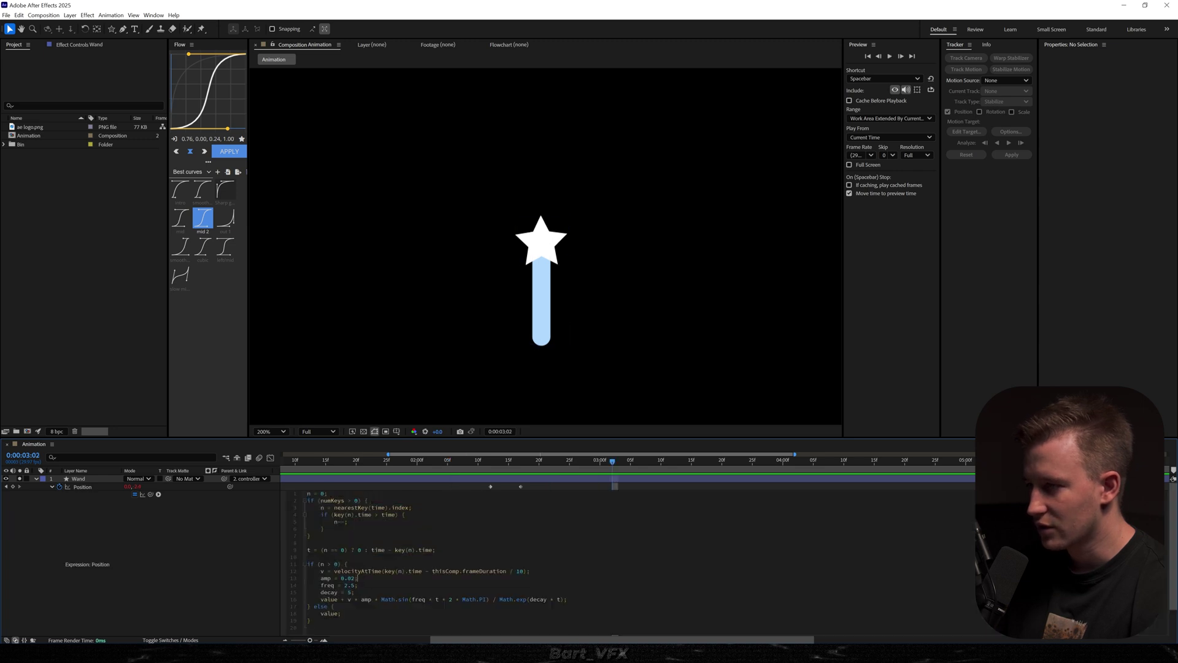
key("BackSpace")
type("4")
left_click(492, 611)
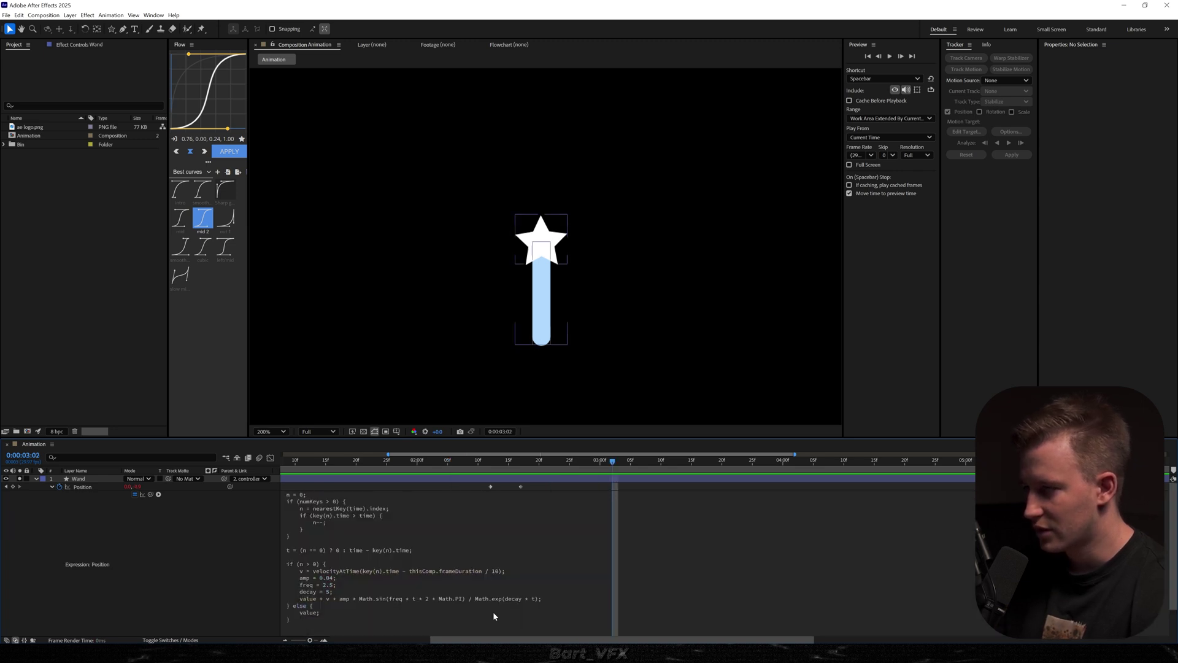
left_click(423, 462)
key("space")
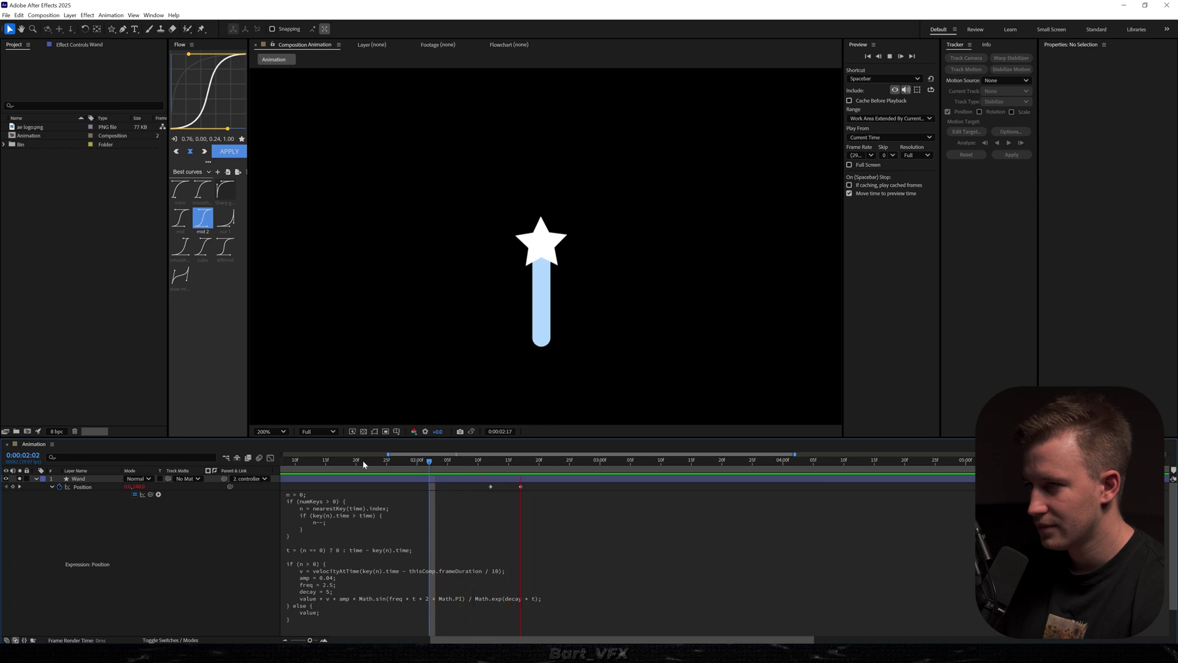
key("space")
Step: Move Wand's second Position keyframe earlier to about 0:00:02:15 and preview the faster rise
left_click_drag(520, 487, 436, 468)
key("space")
key("space")
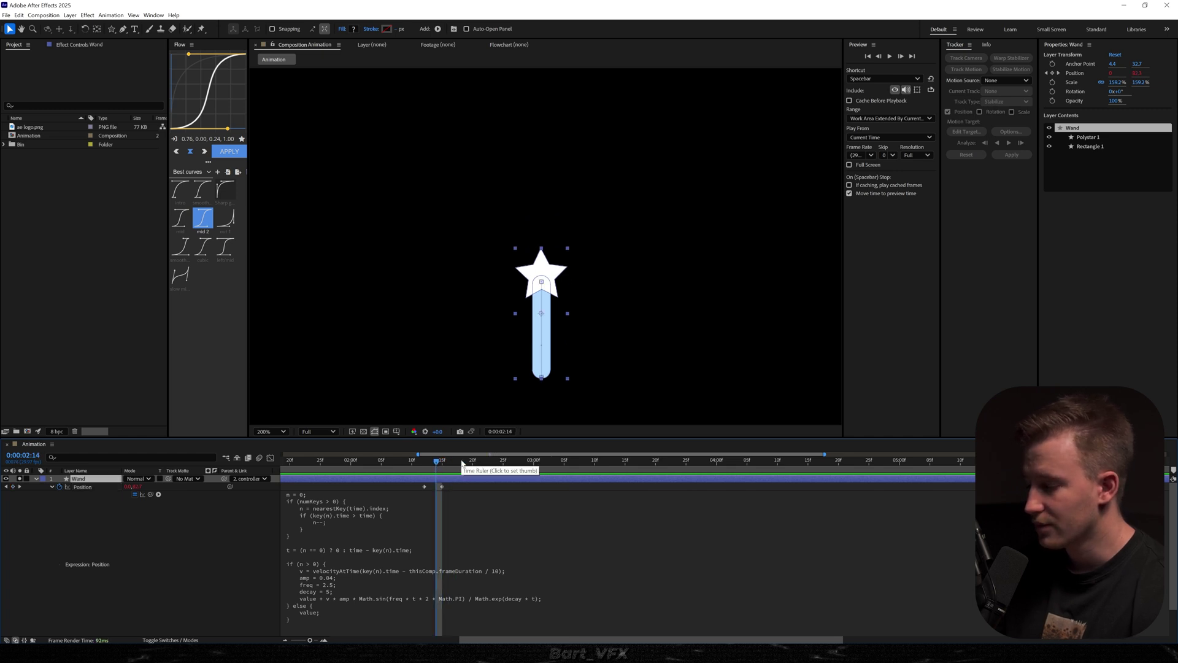
Step: Keyframe Wand's opacity from fully transparent at 0:00:02:12 to 100% at 0:00:02:14, and preview the fade-in
key("t")
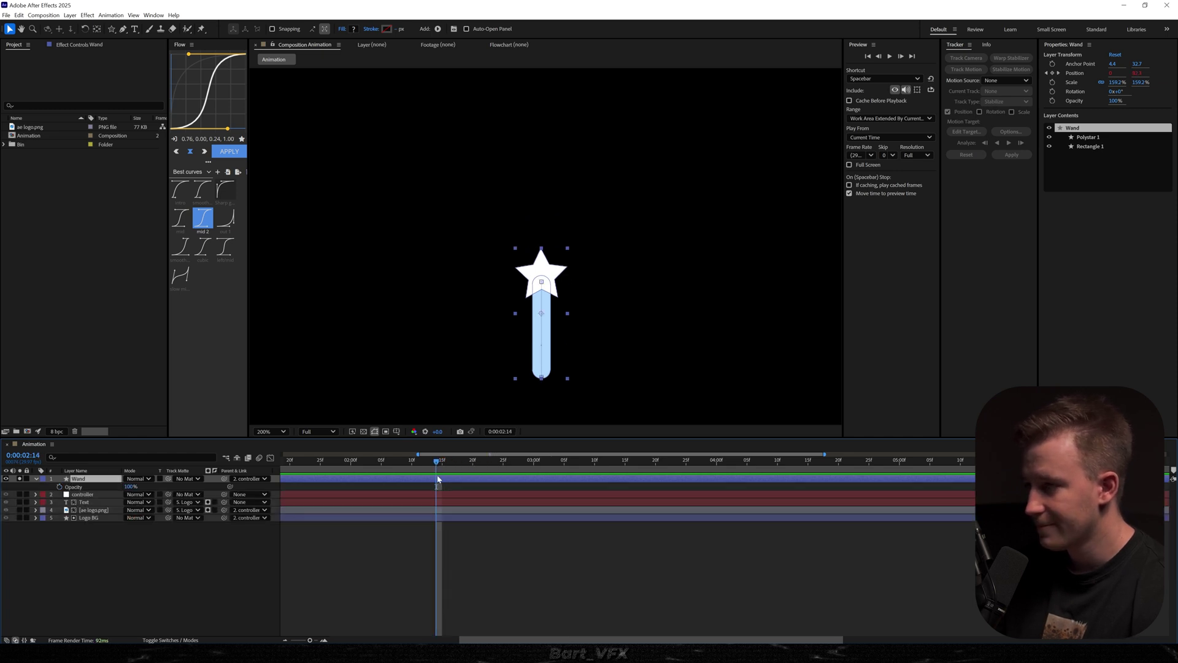
left_click(58, 487)
key("Page_Up")
key("Page_Up")
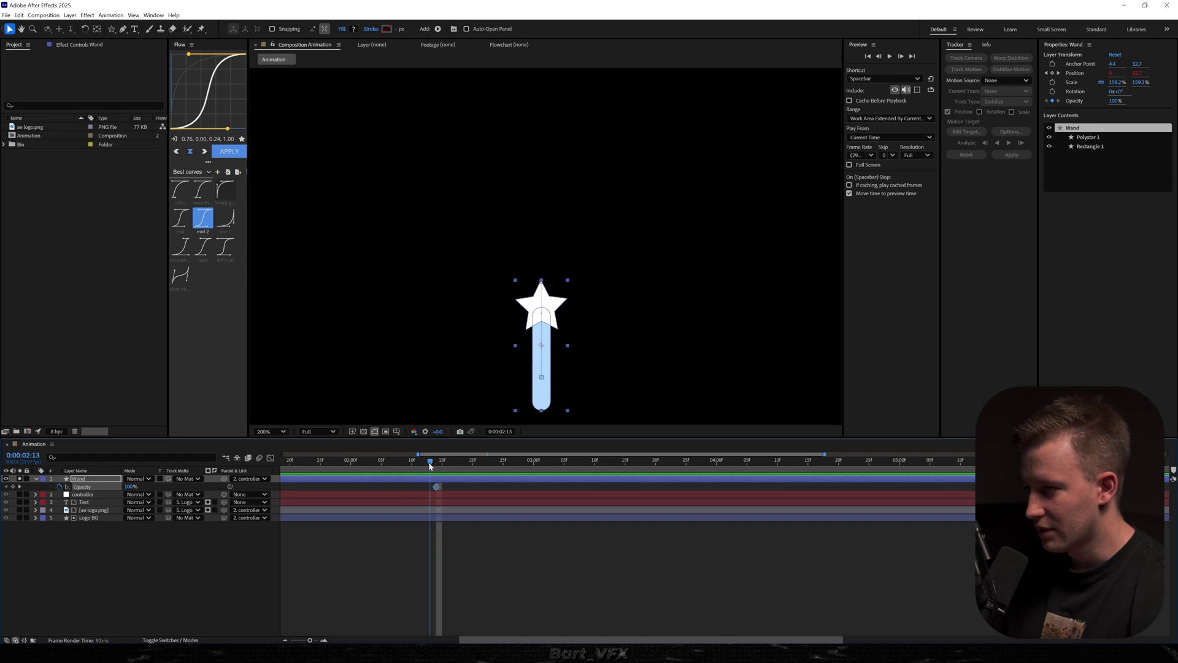
left_click_drag(128, 488, 105, 488)
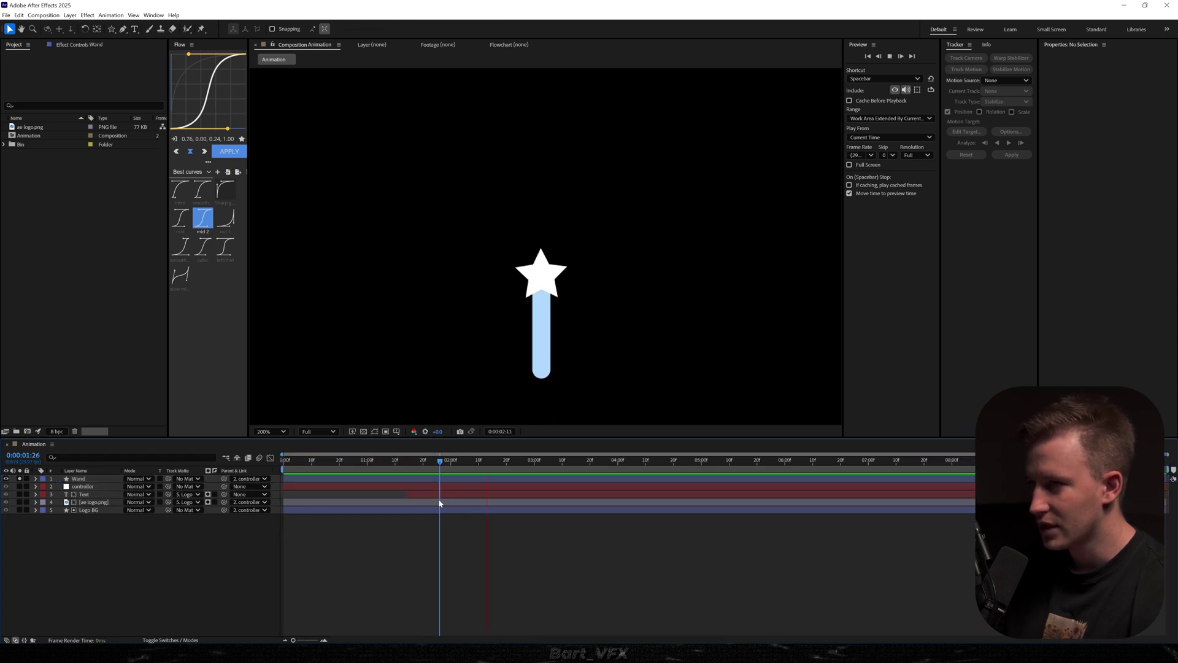
key("space")
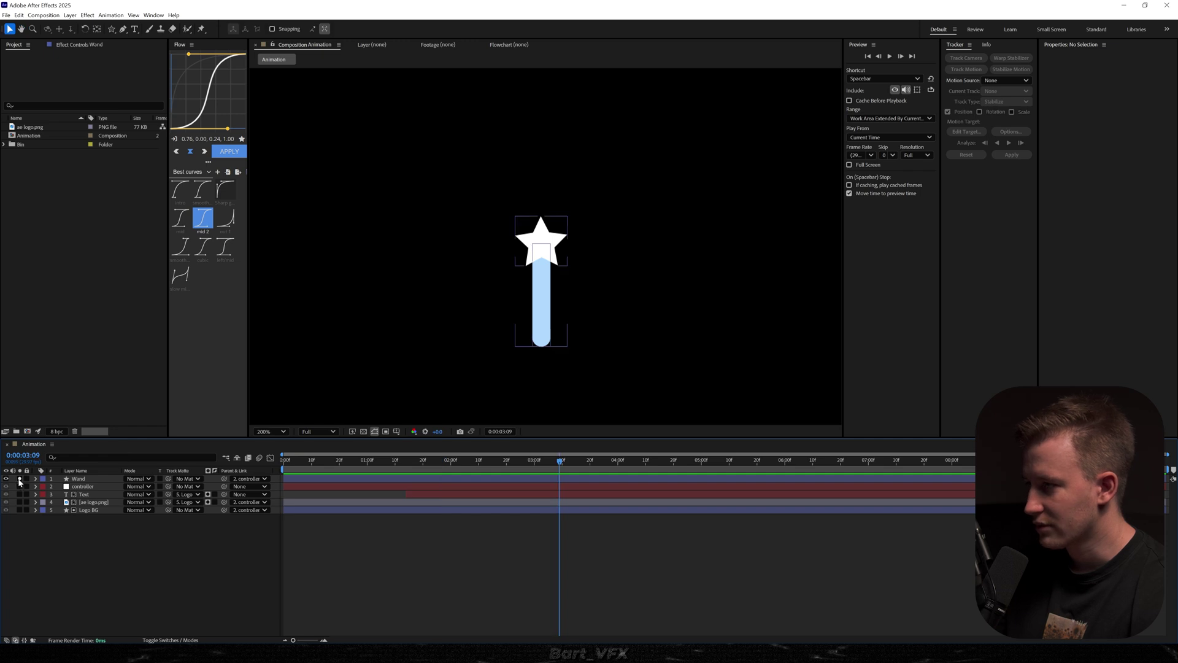
Step: Turn off Wand's solo and scale the layer down to about 121.5% so it fits inside the circle
left_click(19, 479)
key("Page_Up")
key("Page_Up")
key("Page_Up")
left_click(132, 479)
key("s")
left_click_drag(136, 486, 115, 486)
Step: Shift all of Wand's Position and Opacity keyframes three frames later, starting at about 0:00:02:15
left_click_drag(552, 460, 470, 498)
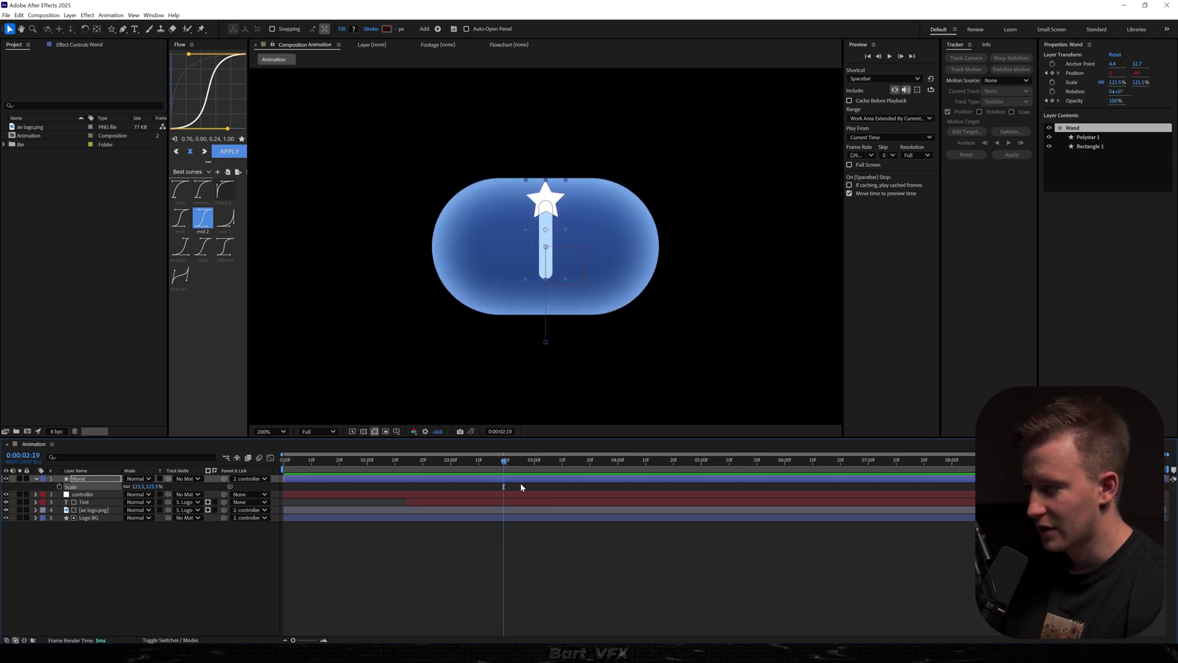
key("u")
scroll(490, 487, "up", 3)
key("alt+Right")
key("alt+Right")
key("alt+Right")
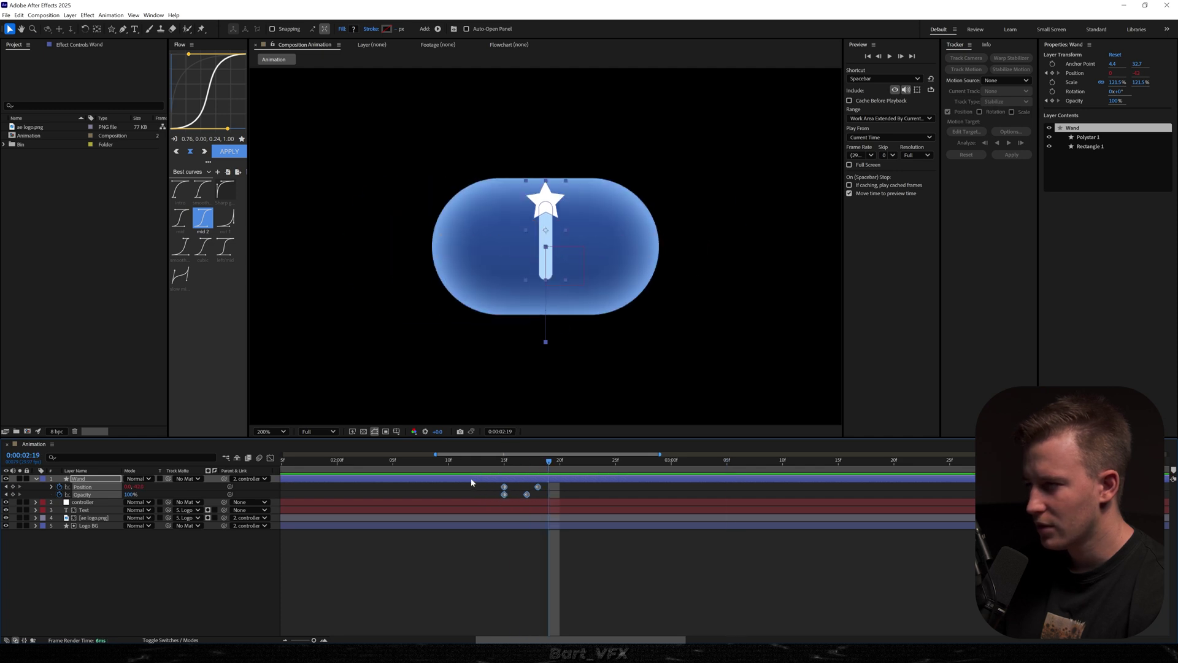
Step: Rotate Wand to about -20° so it leans toward the upper left, and play back the animation
key("r")
left_click_drag(130, 486, 118, 486)
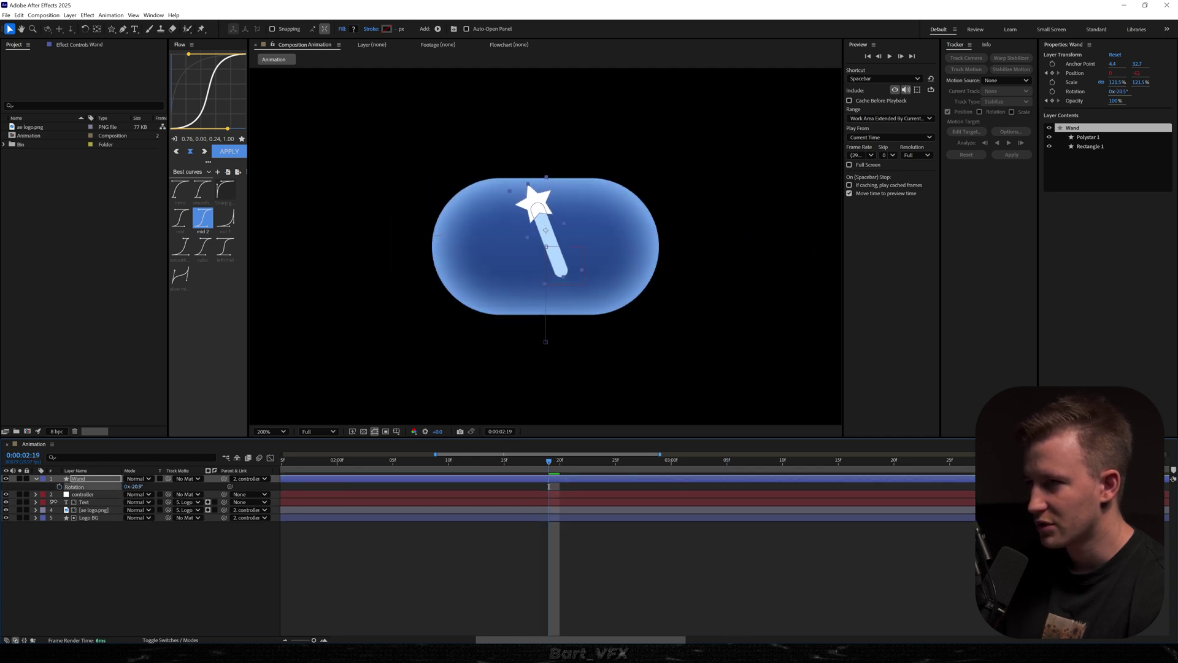
key("space")
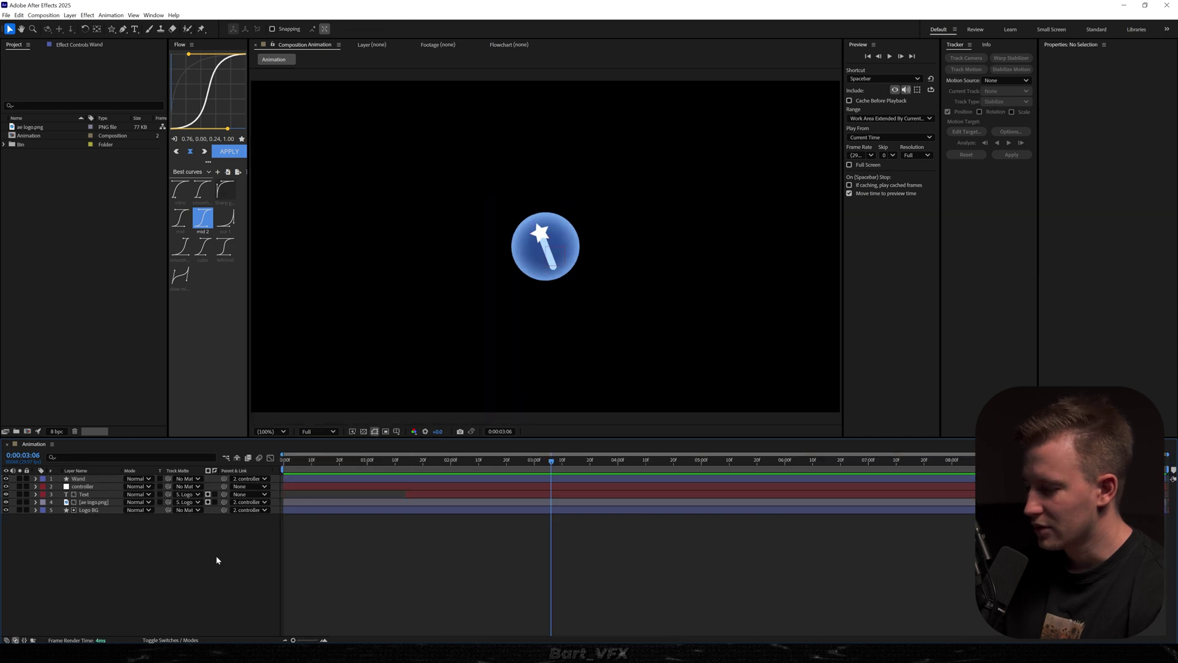
Step: Enable motion blur on the Wand, Text, ae logo.png and Logo BG layers, and preview the composition from the start
key("F4")
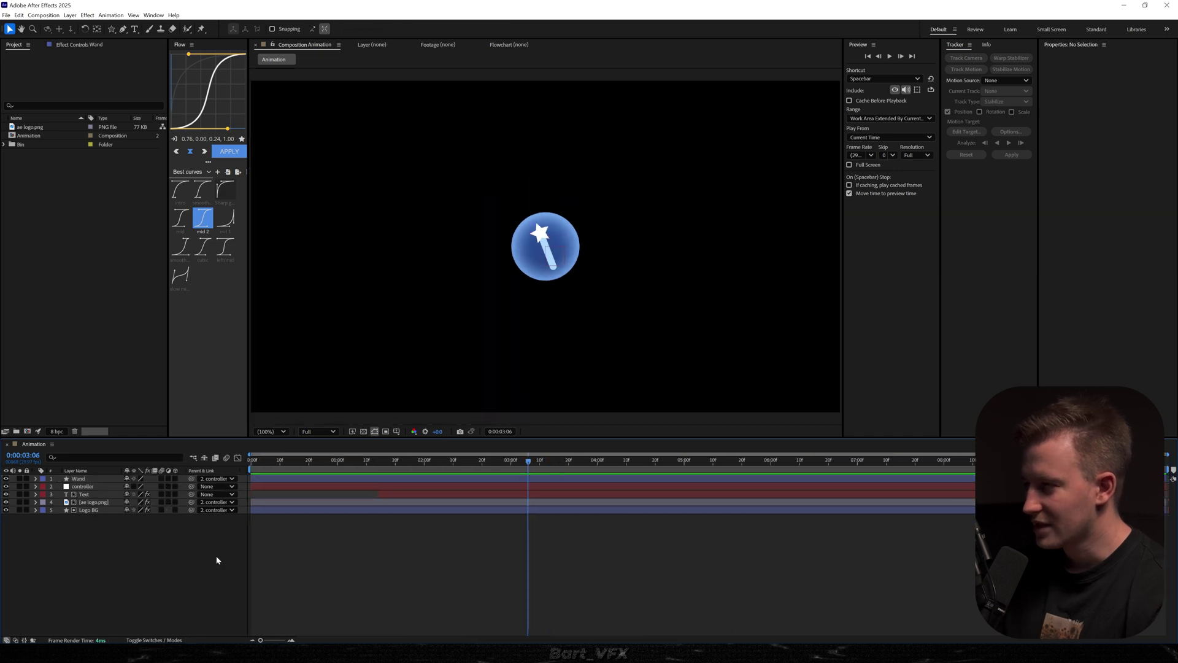
left_click(161, 478)
key("Home")
key("space")
key("space")
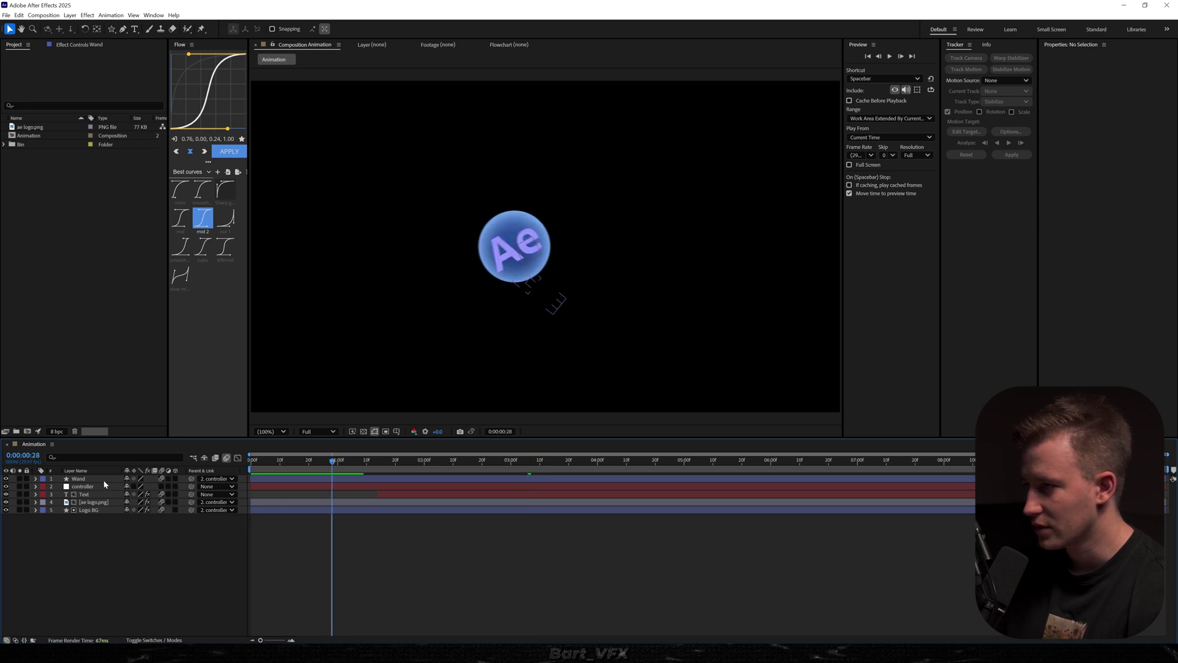
Step: Play back the logo animation from the first frame
key("Home")
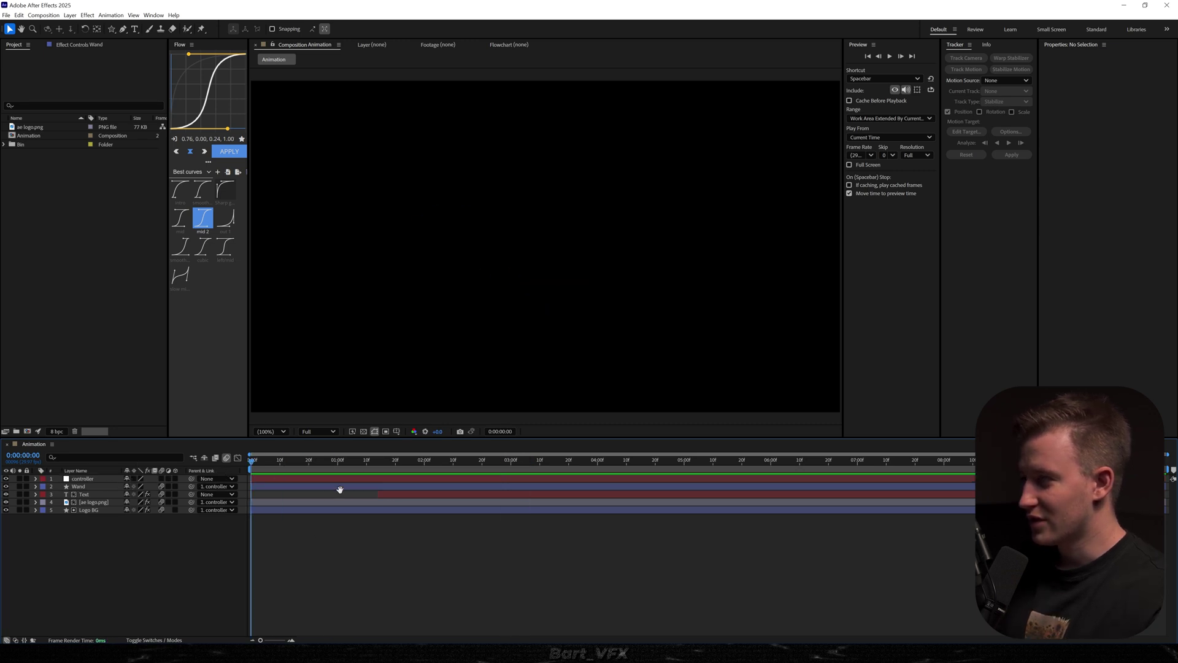
key("space")
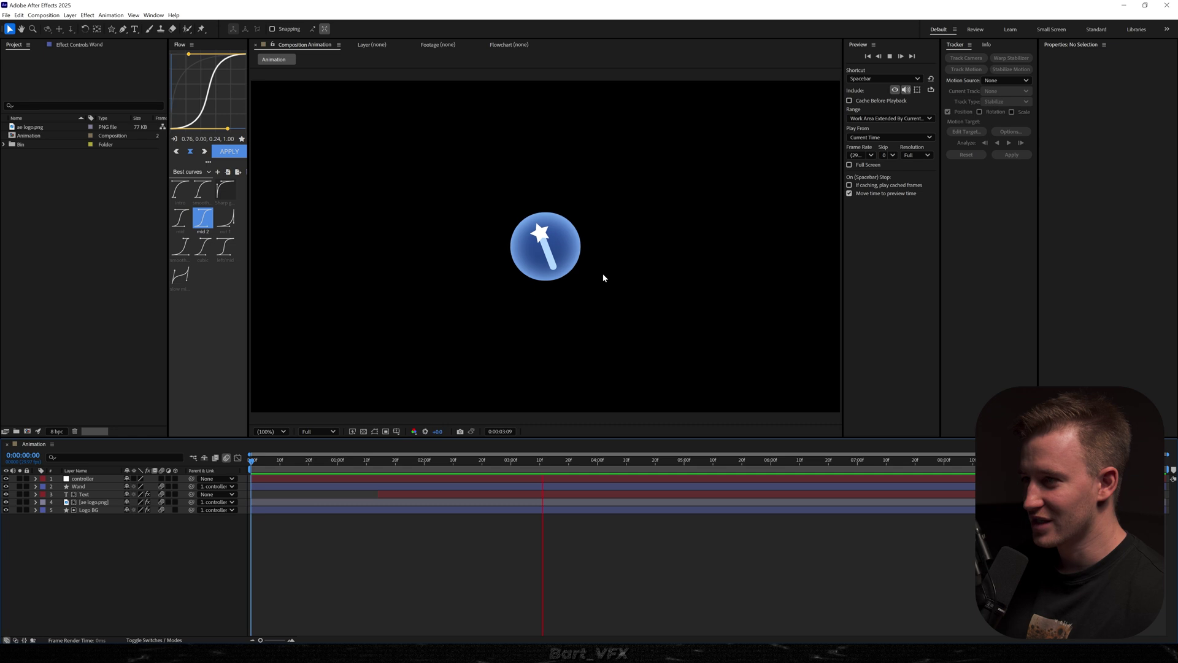
key("space")
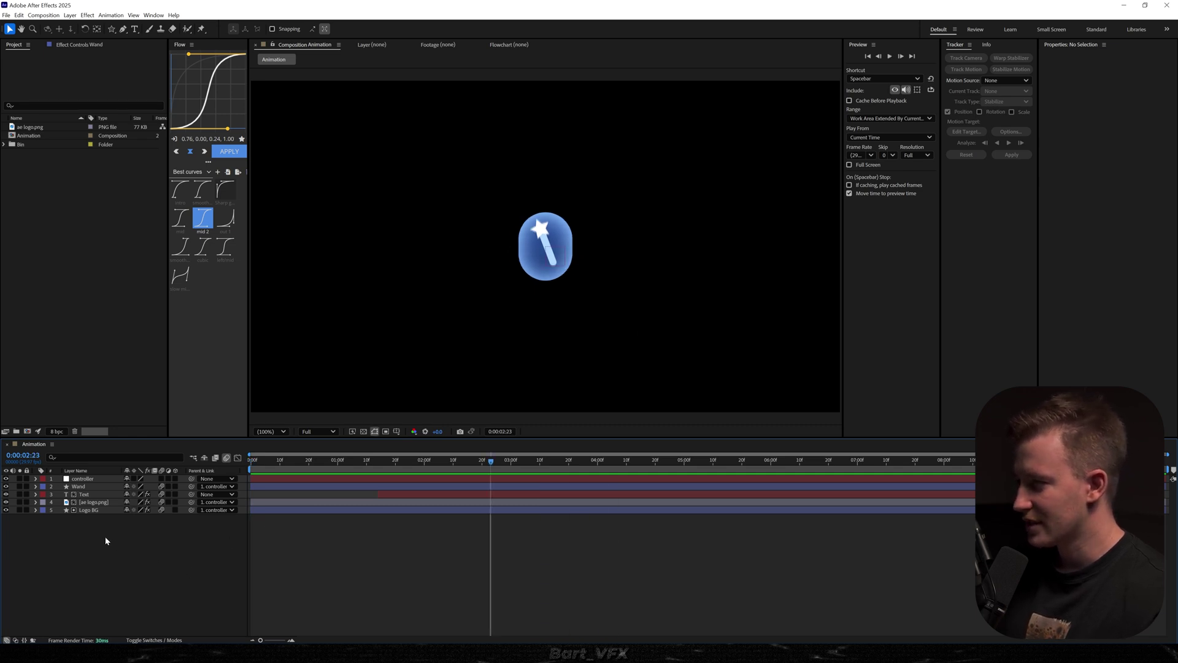
Step: Add an adjustment layer above all layers and name it Shake
right_click(135, 543)
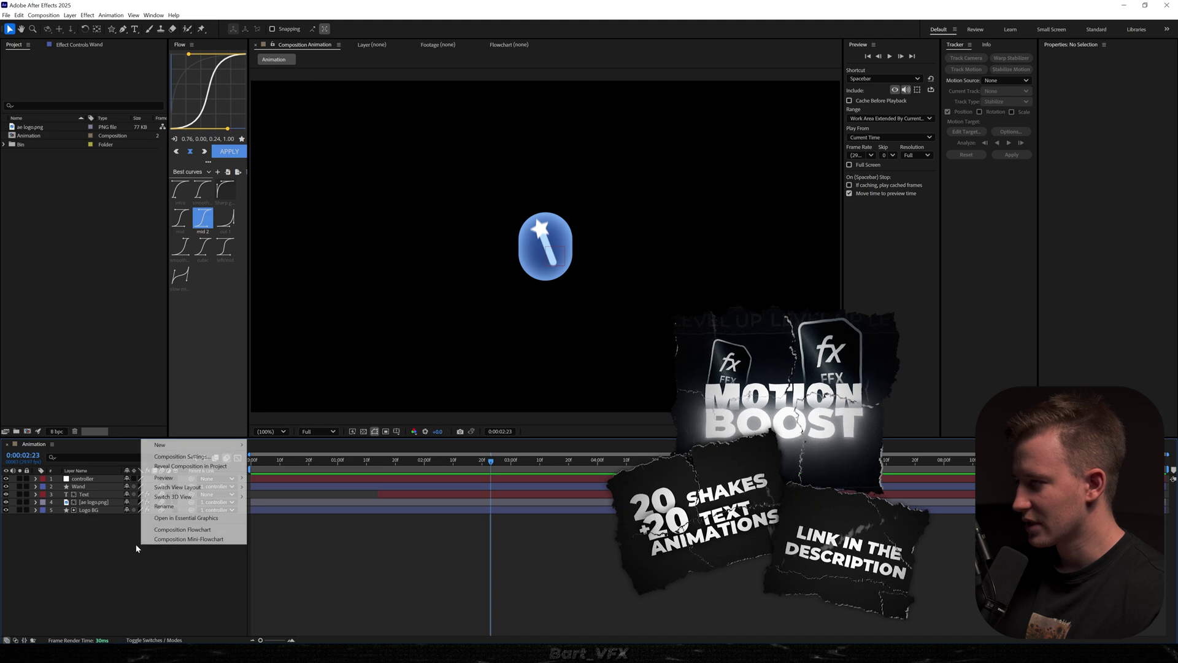
mouse_move(184, 445)
left_click(279, 512)
left_click(478, 466)
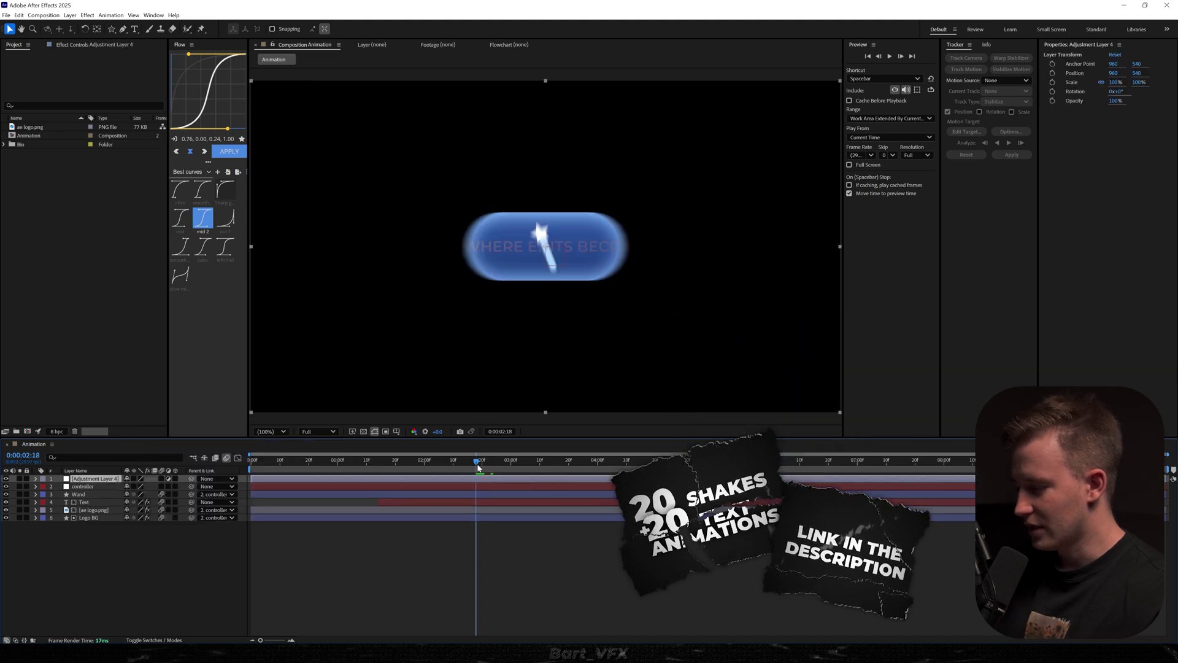
key("Return")
type("Shake")
key("Return")
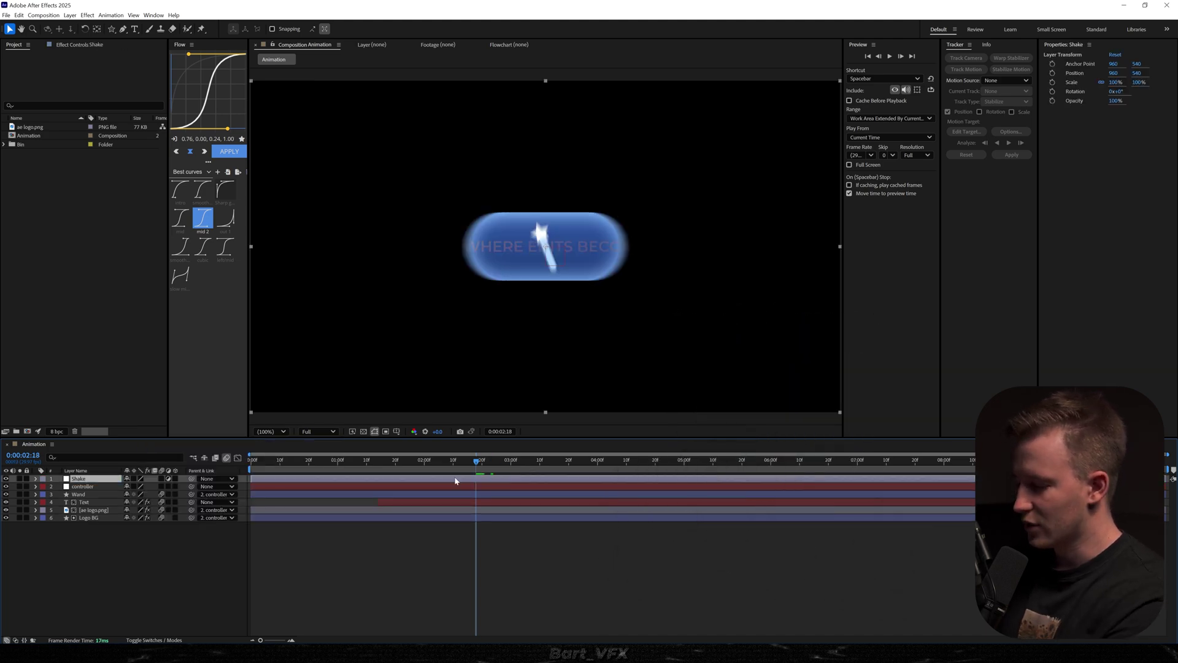
Step: Search the effects and presets for "hhd" and apply one of the HHD shake presets to the Shake layer
key("ctrl+space")
type("hhd")
scroll(470, 532, "down", 3)
scroll(471, 537, "up", 2)
scroll(470, 537, "down", 1)
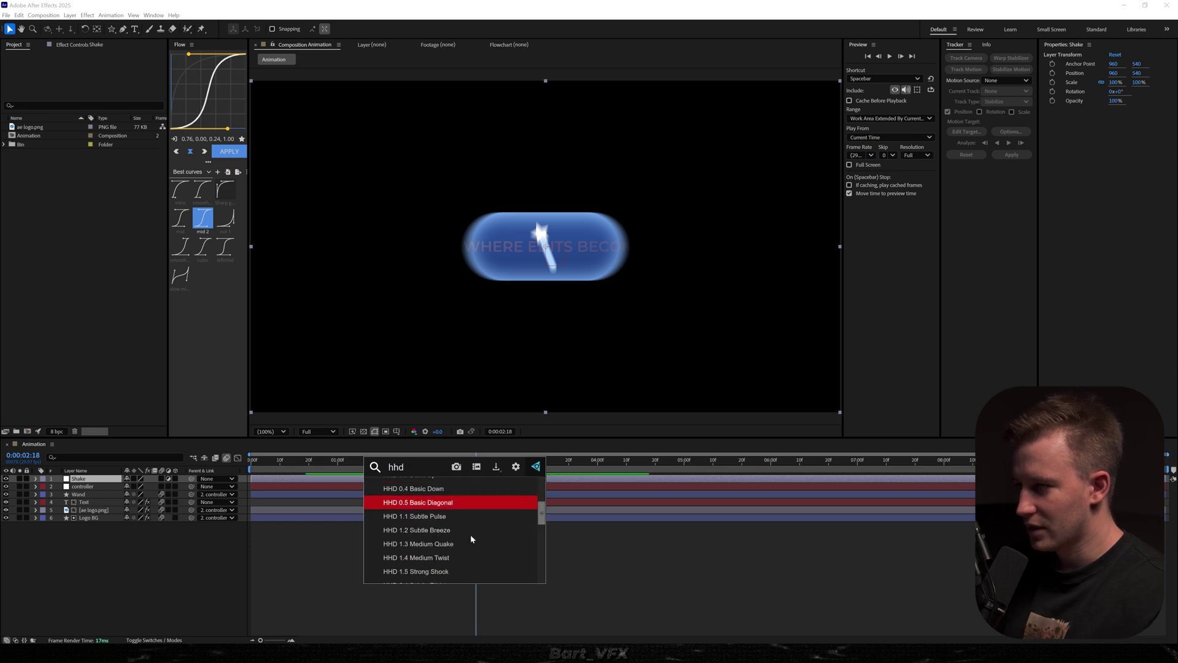
left_click(428, 537)
left_click(553, 558)
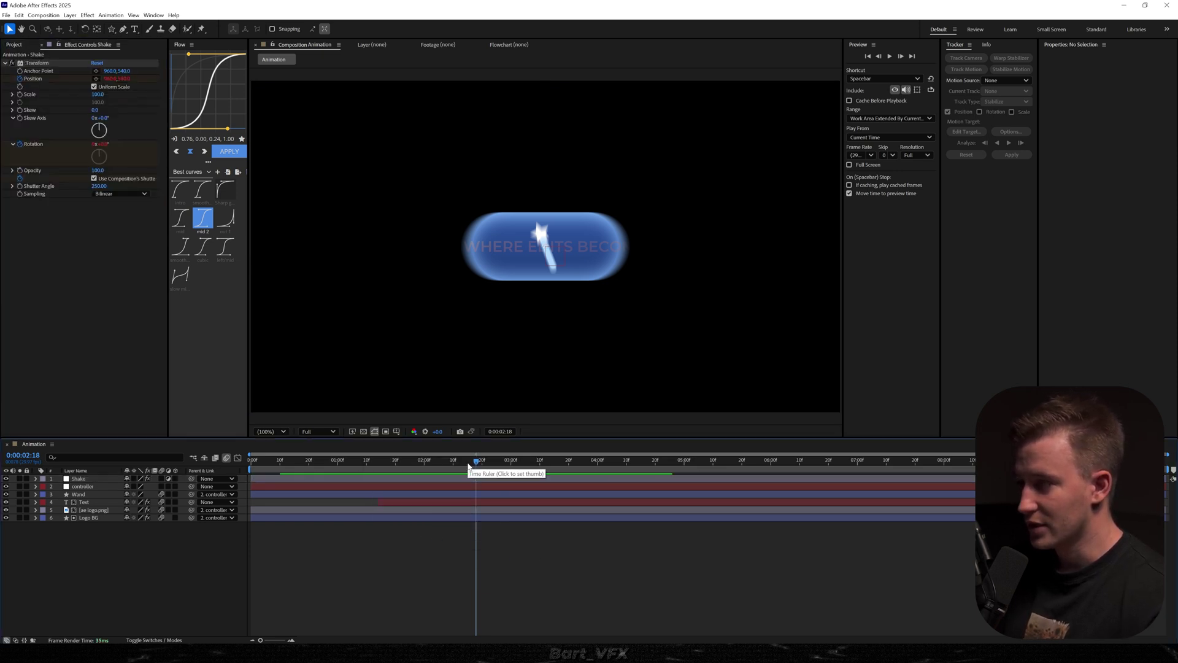
Step: Play back the collapse into the circle from before 0:00:02:00 to check the shake timing
left_click(415, 465)
key("space")
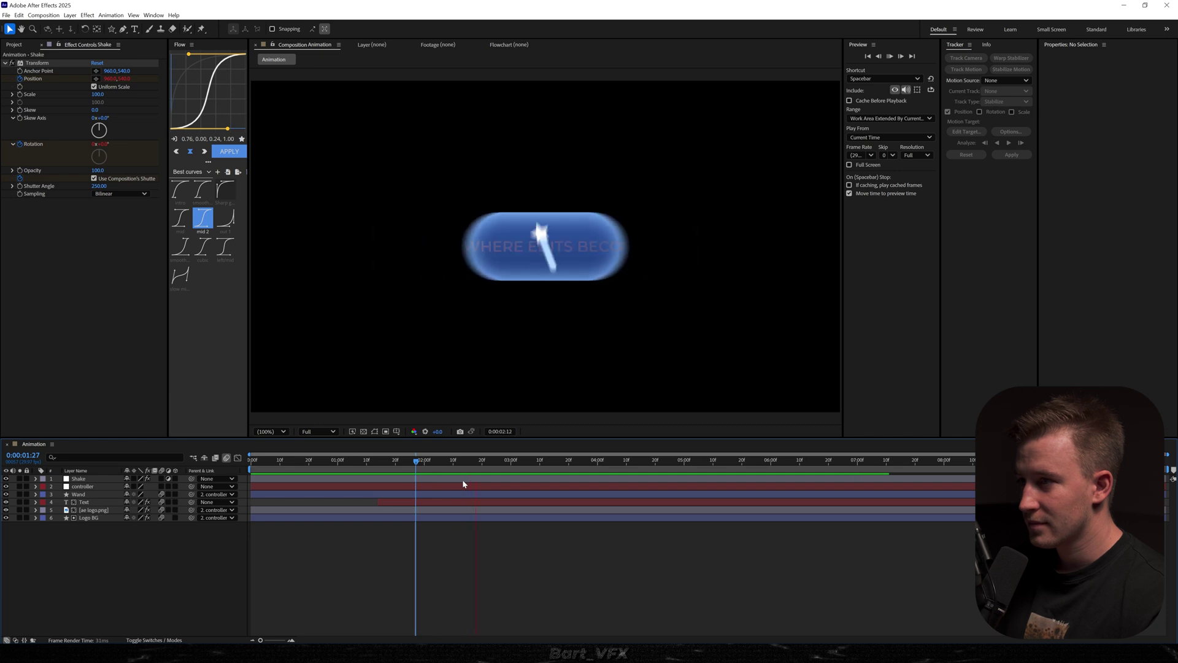
key("space")
left_click(404, 460)
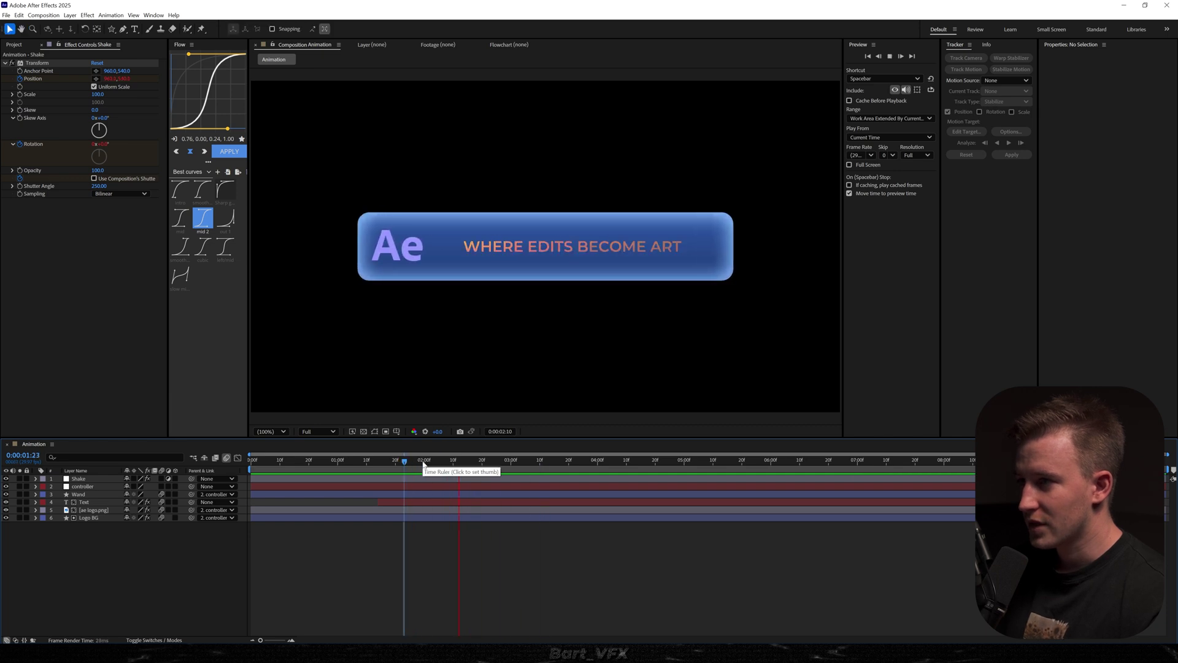
key("space")
Step: Reveal all keyframes and slide the Shake layer earlier so its shake starts at about 0:00:02:15, and preview it
key("u")
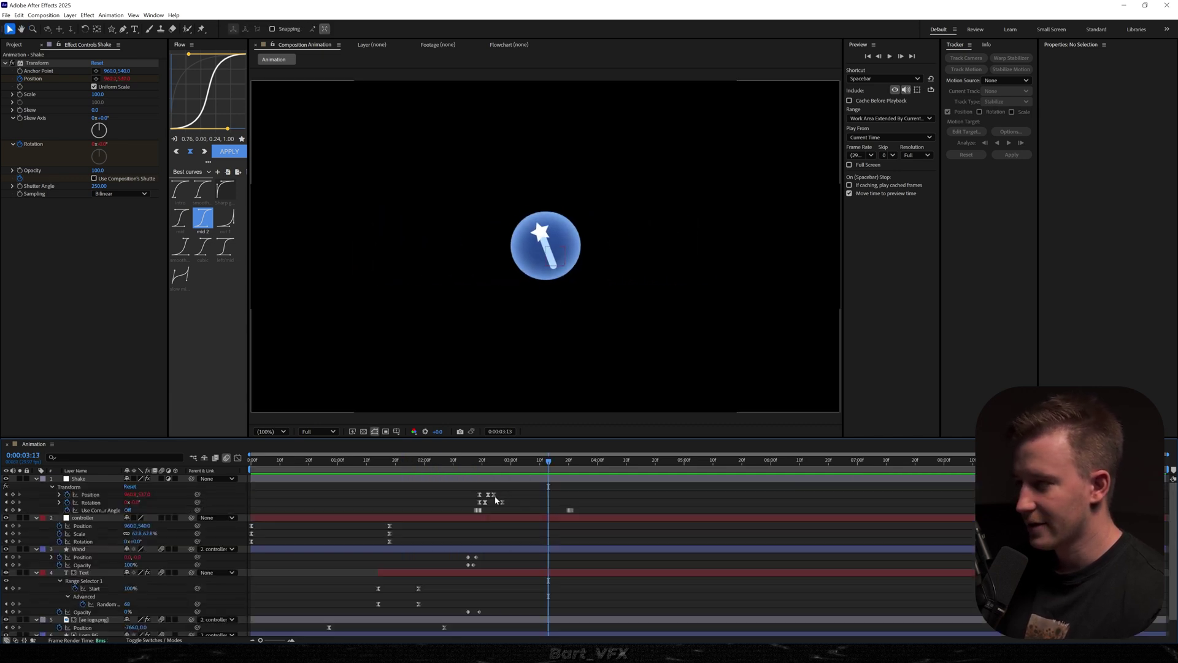
scroll(480, 488, "up", 2)
left_click_drag(482, 481, 457, 478)
left_click(413, 461)
key("space")
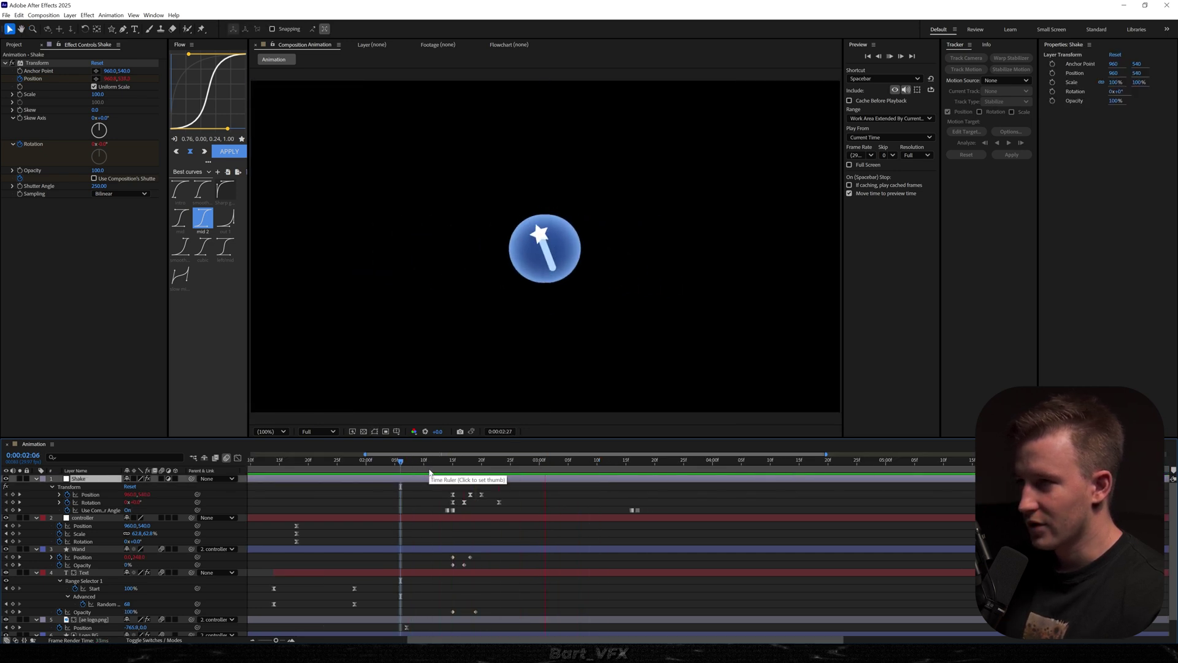
left_click(458, 464)
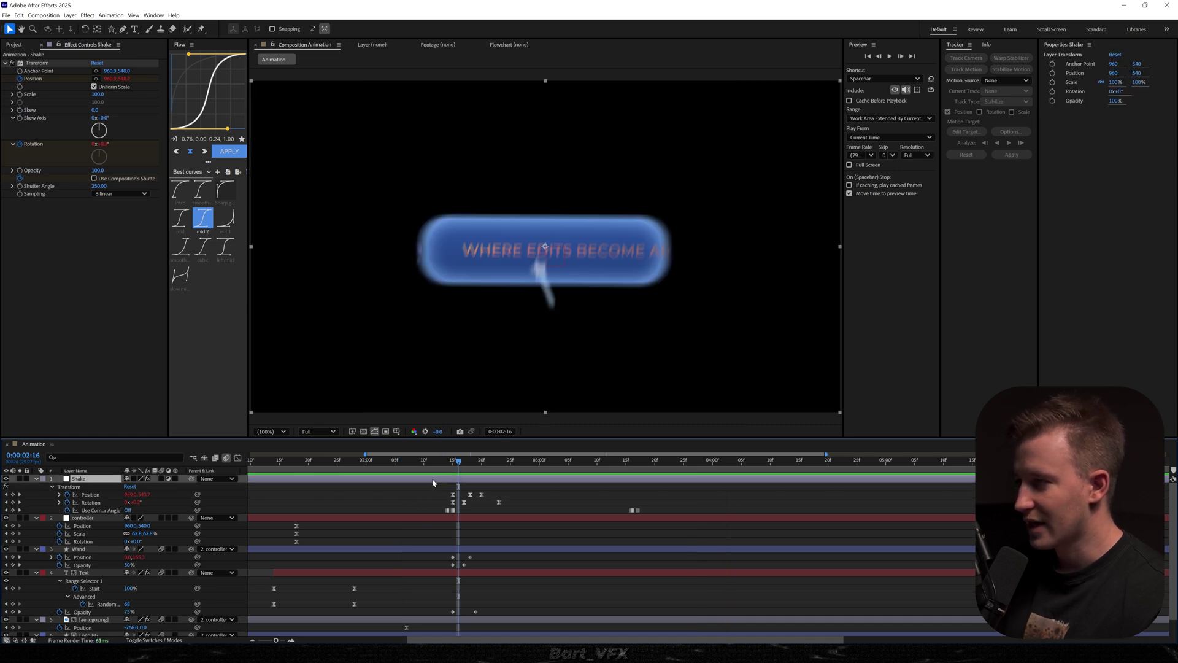
Step: Animate the Scale of Shake's Transform effect from 100 at about 0:00:02:15 to about 152.6 at 0:00:03:01 with eased keyframes
left_click(52, 487)
left_click(52, 487)
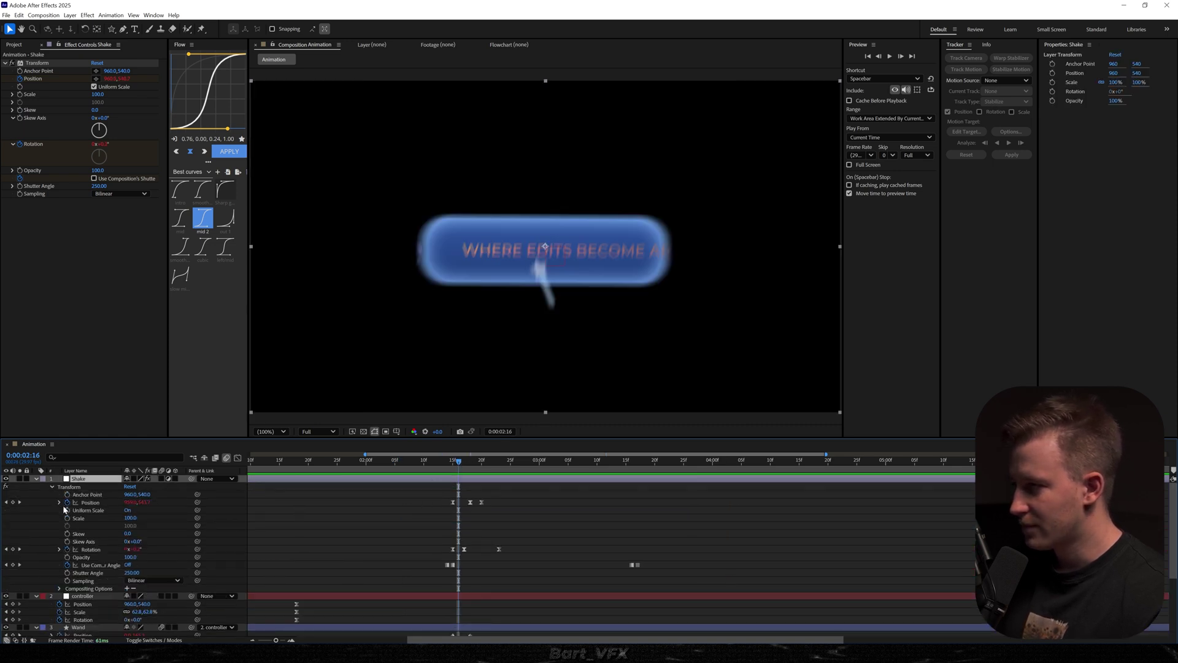
left_click(67, 518)
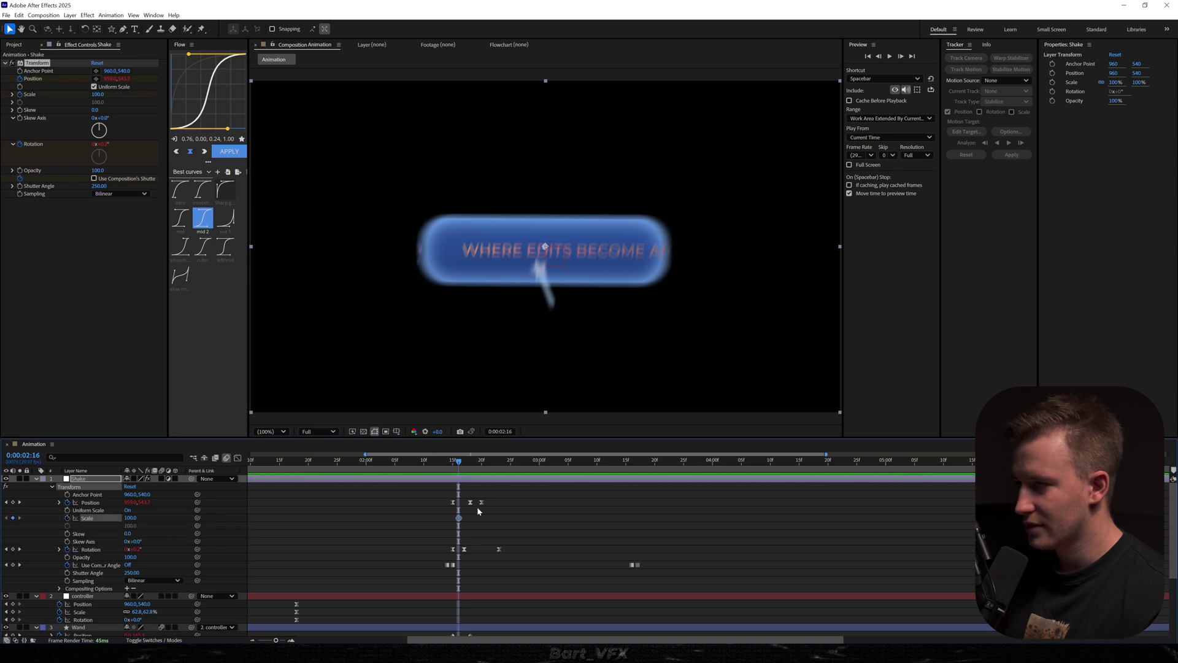
left_click_drag(461, 461, 545, 463)
left_click_drag(130, 518, 310, 493)
left_click_drag(602, 516, 426, 528)
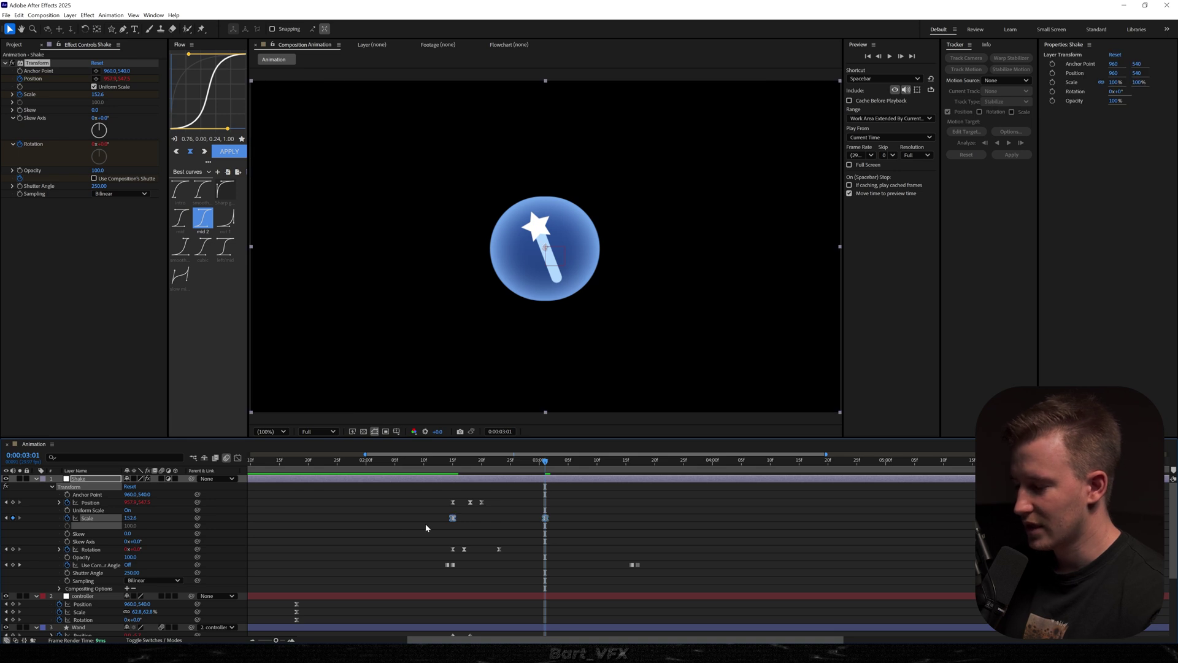
Step: Shape Shake's Scale value graph into a steep rise at the first keyframe and a long, flat ease into the last one
left_click(237, 459)
left_click(632, 634)
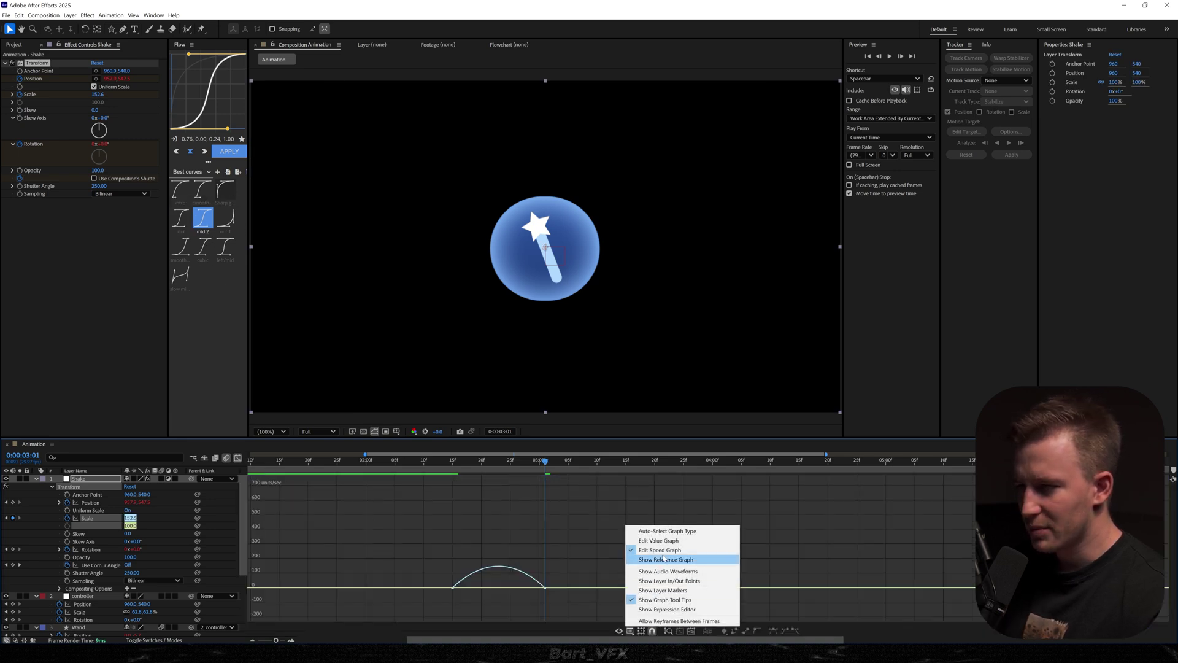
left_click(656, 537)
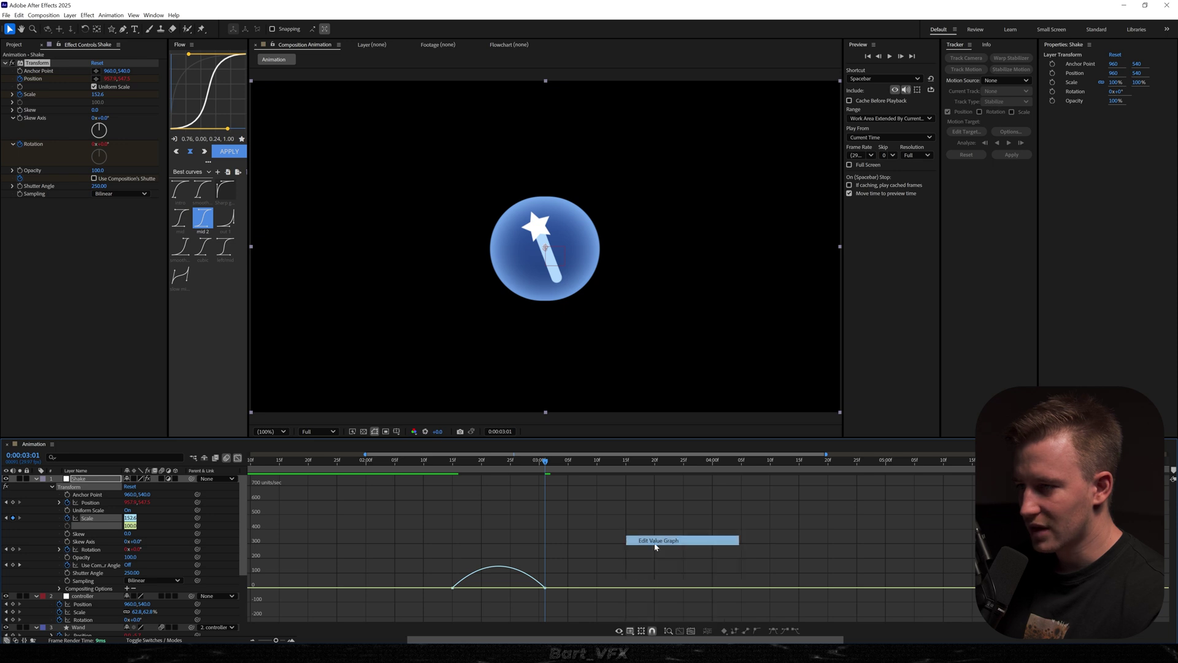
left_click(691, 631)
left_click_drag(463, 564, 512, 573)
scroll(568, 531, "up", 5)
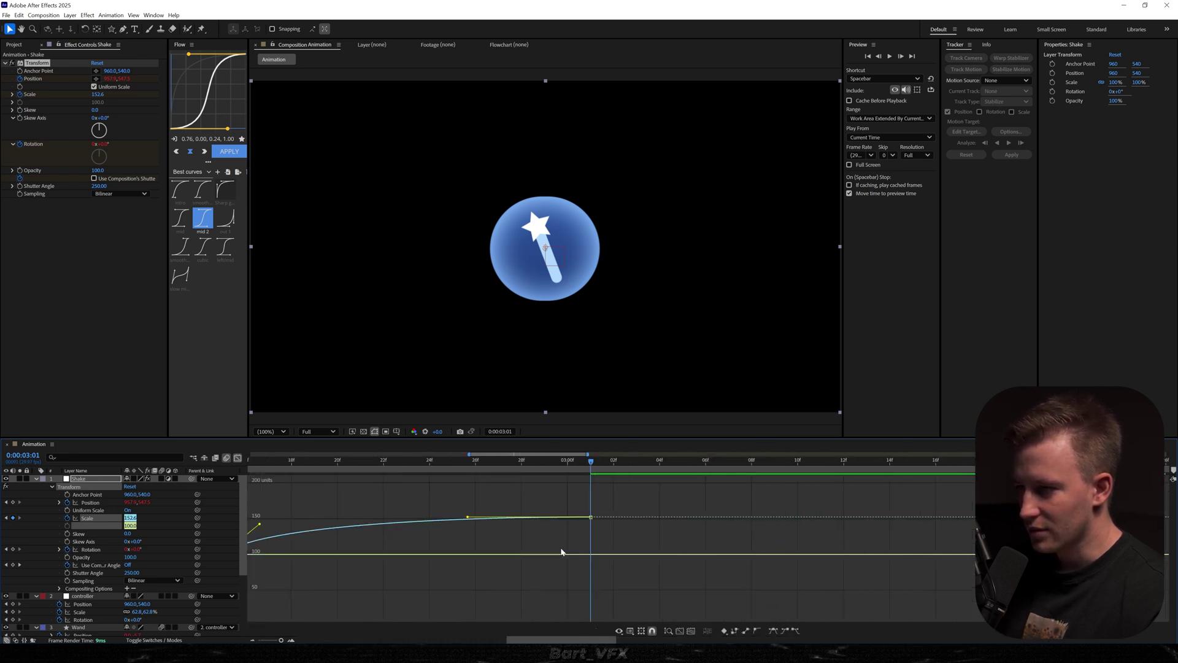
scroll(478, 539, "left", 2)
scroll(482, 538, "left", 2)
left_click_drag(499, 524, 451, 503)
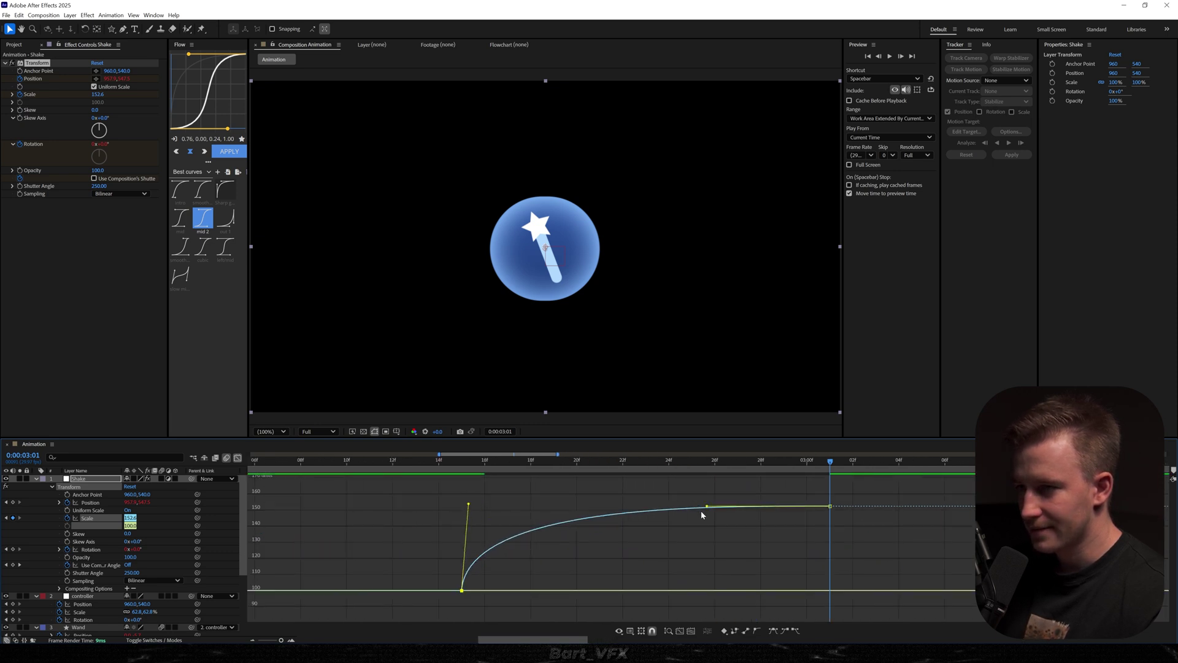
left_click_drag(707, 508, 668, 509)
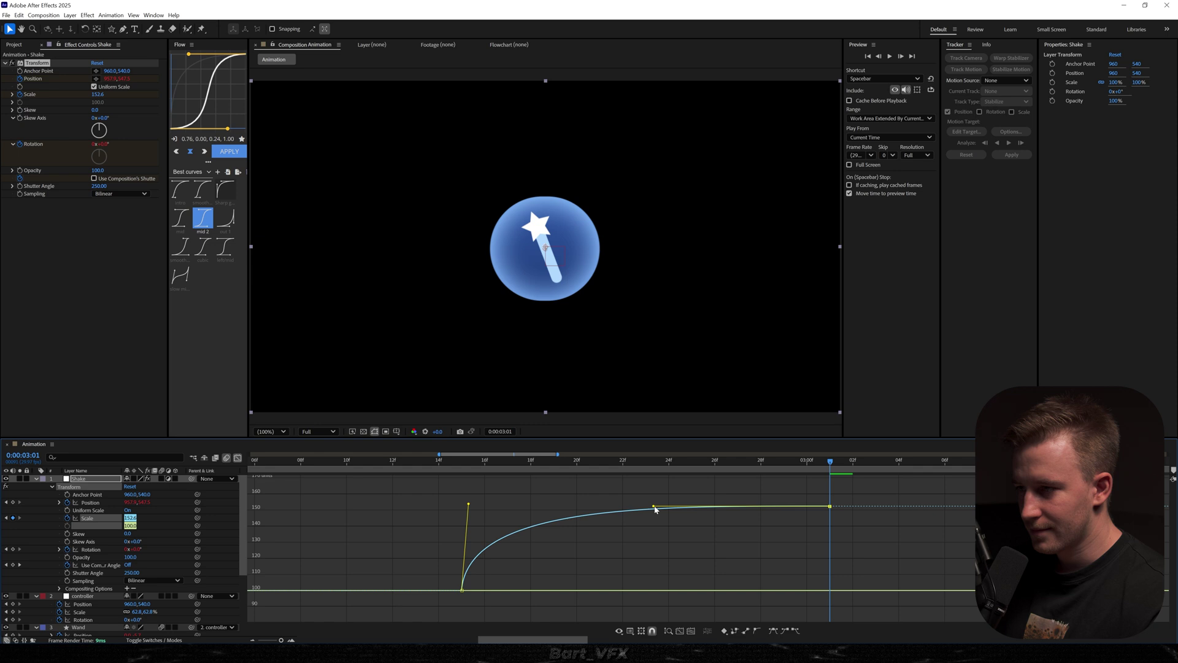
Step: Lower the first keyframe's handle on Shake's Scale curve slightly to soften its start, and preview the zoom
key("space")
scroll(594, 536, "down", 4, "alt")
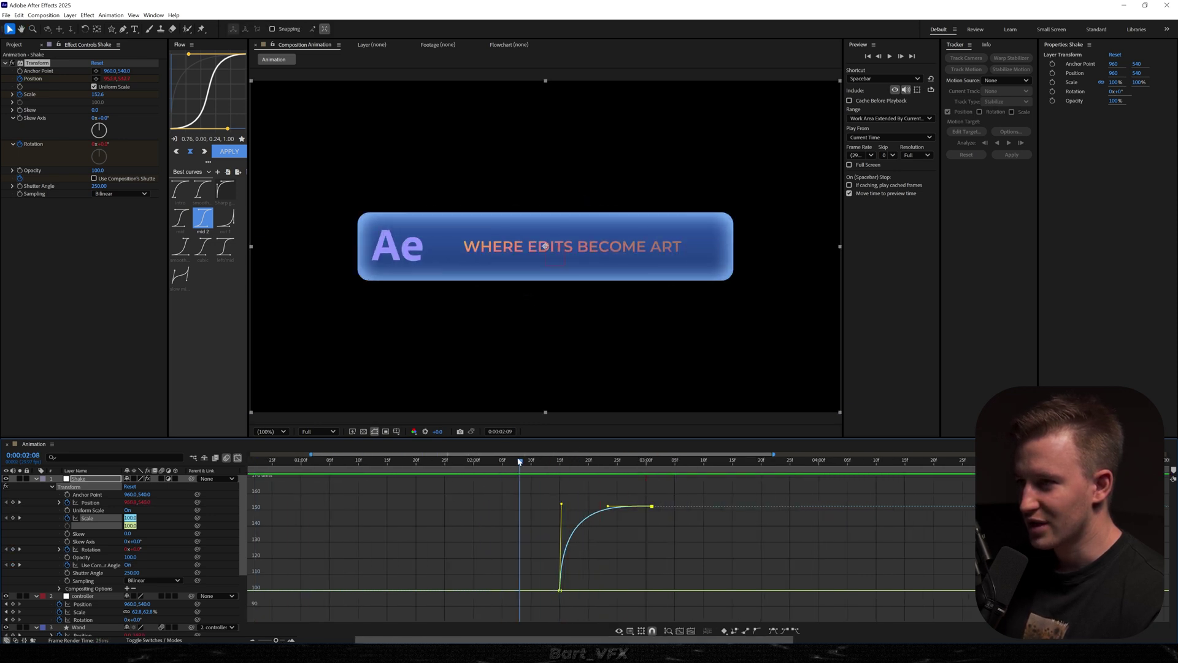
key("space")
left_click_drag(561, 504, 563, 514)
key("space")
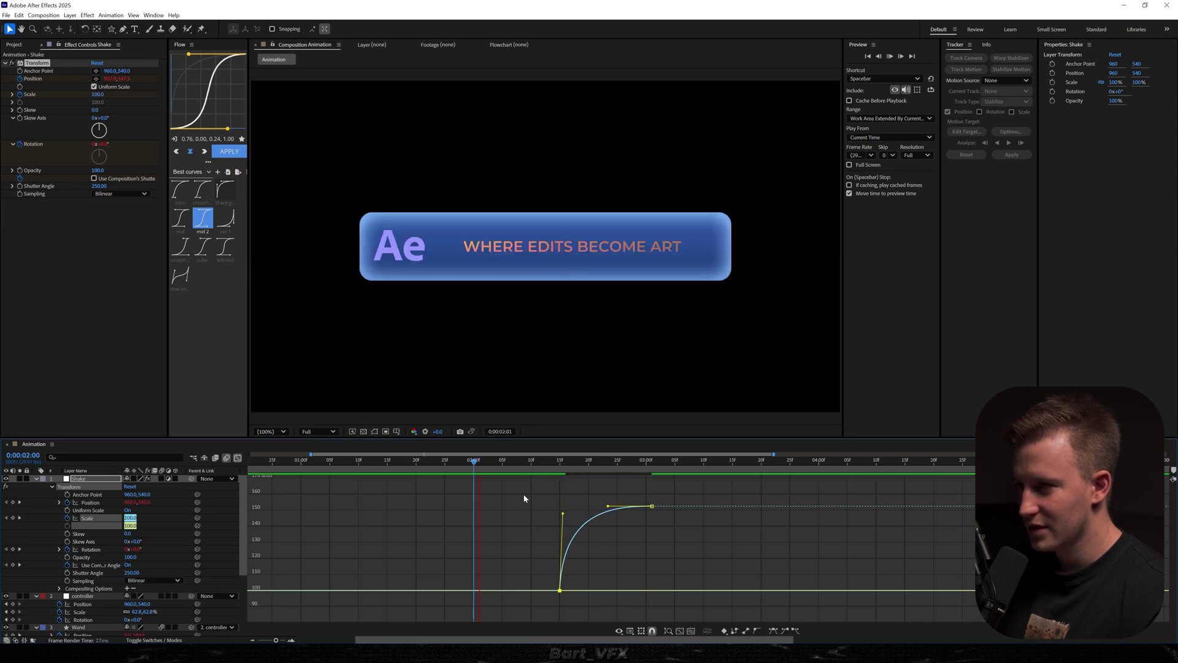
left_click_drag(577, 463, 502, 462)
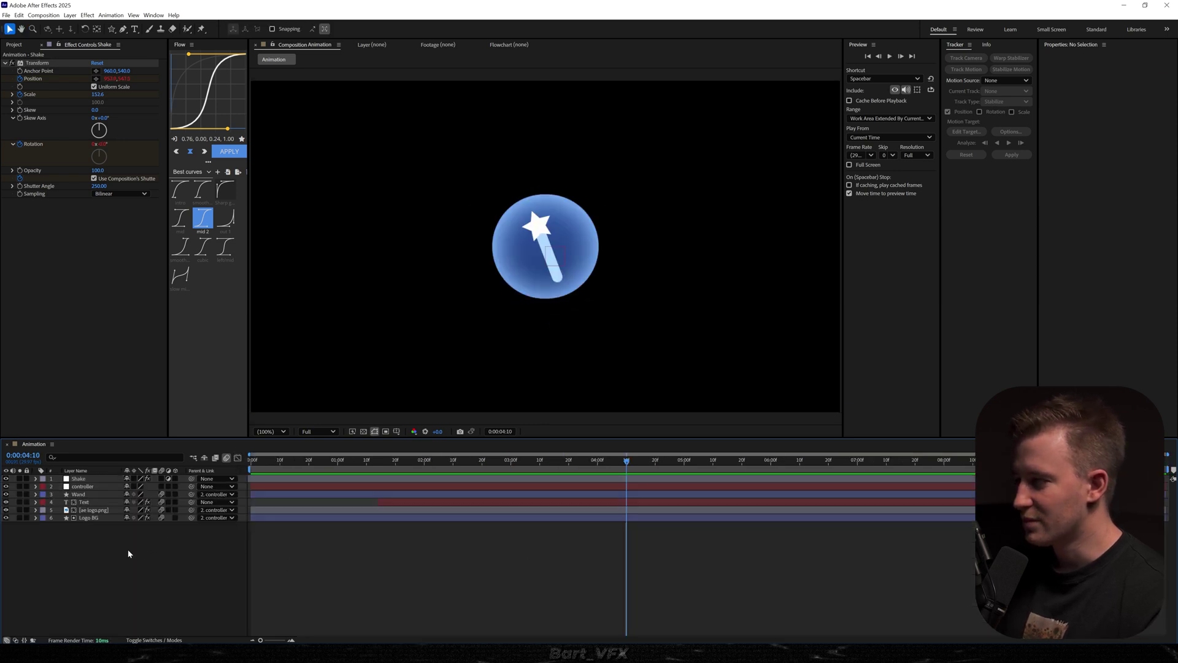
Step: Add another adjustment layer on top of the stack and name it Sauce
right_click(129, 552)
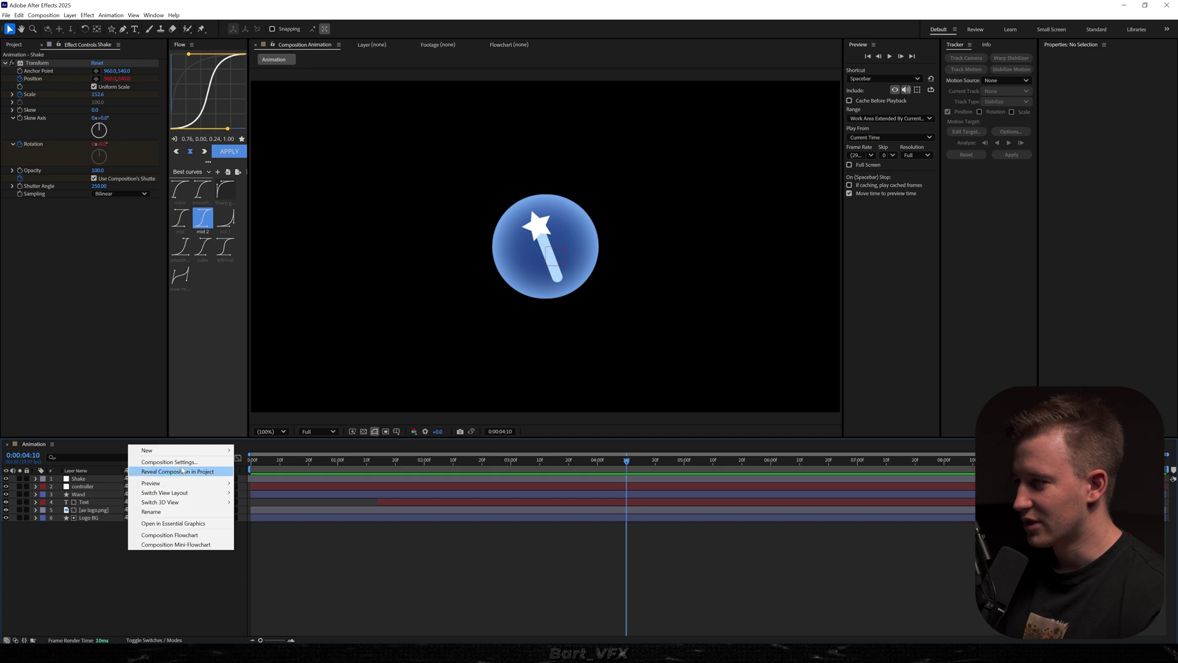
mouse_move(224, 450)
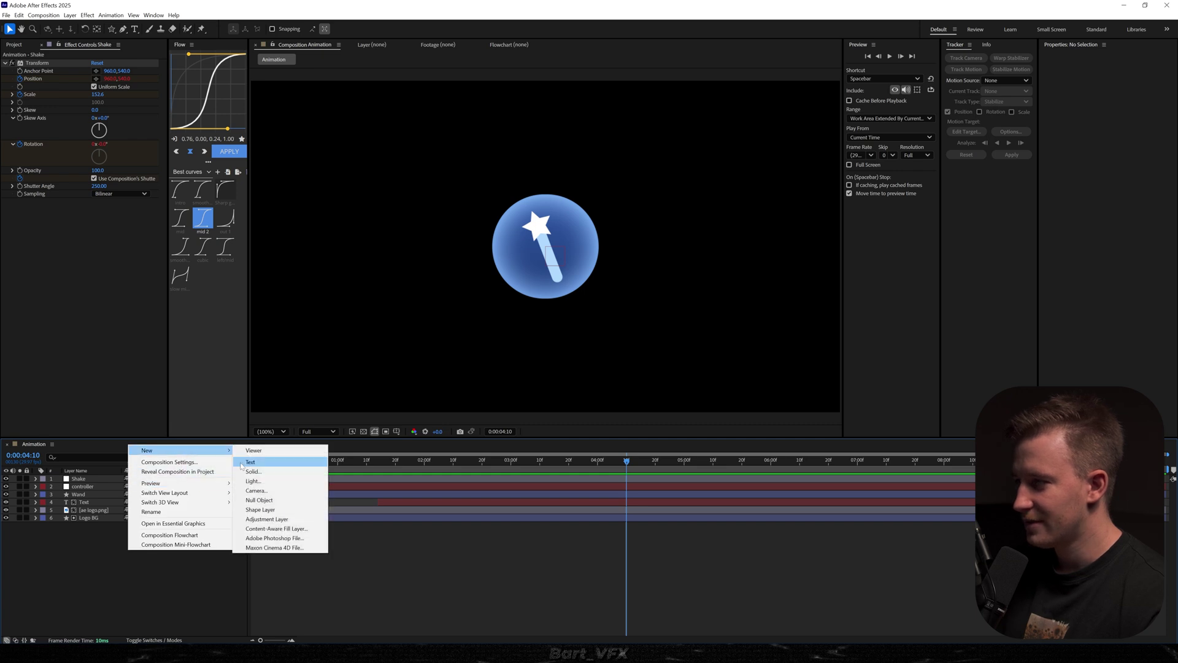
left_click(264, 519)
left_click(98, 479)
key("Return")
type("Sauce")
key("Return")
Step: Apply Posterize to the Sauce layer with Level 12 and play back the animation
key("ctrl+space")
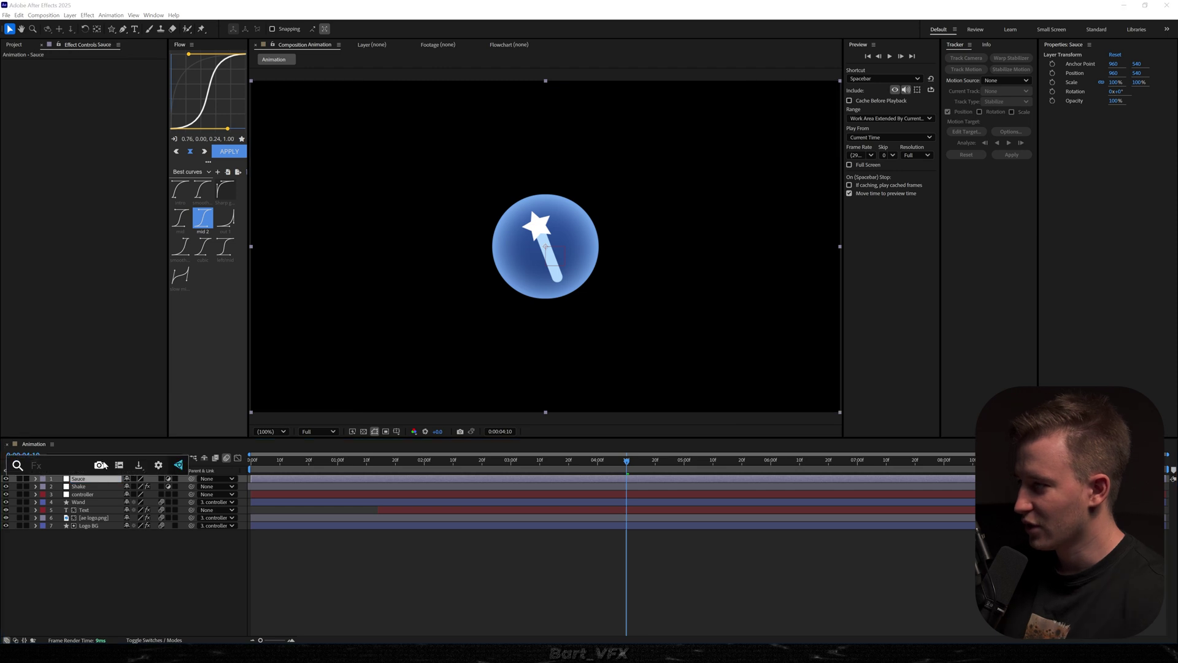
type("posteri")
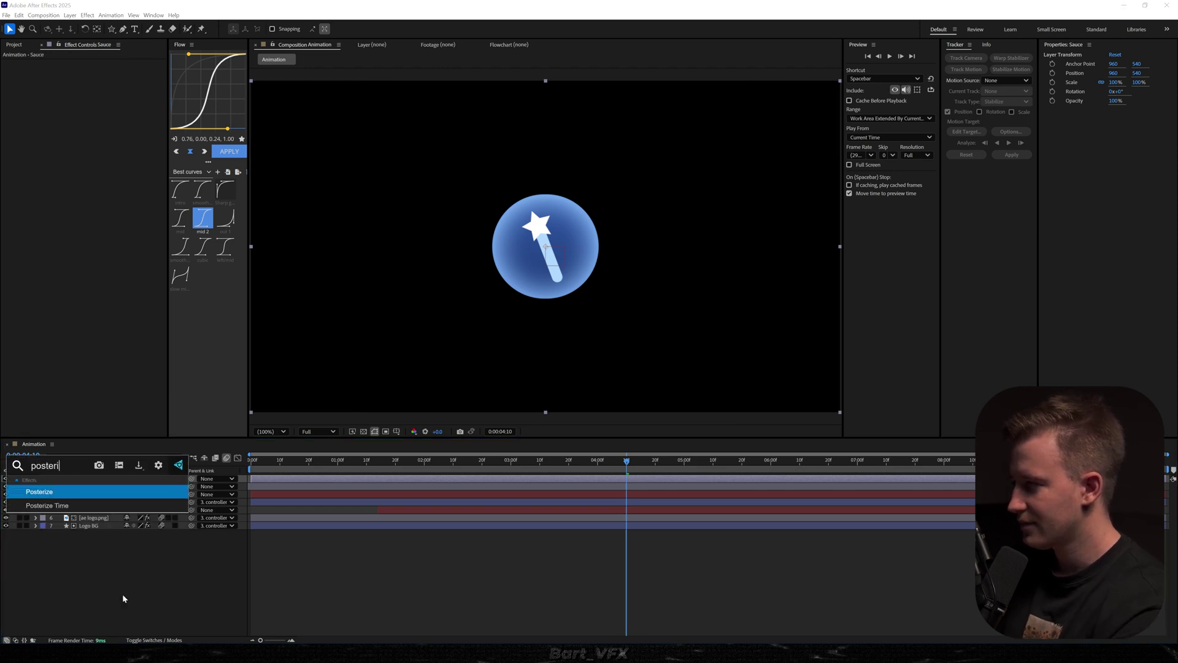
key("Return")
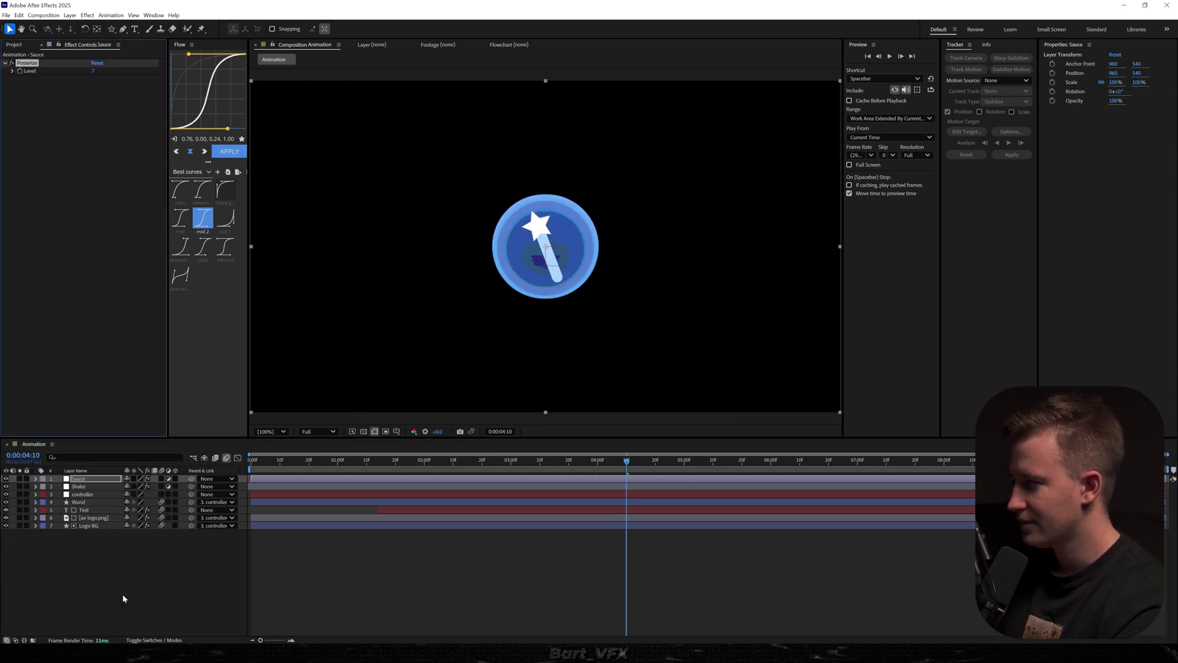
left_click(92, 71)
type("12")
key("Return")
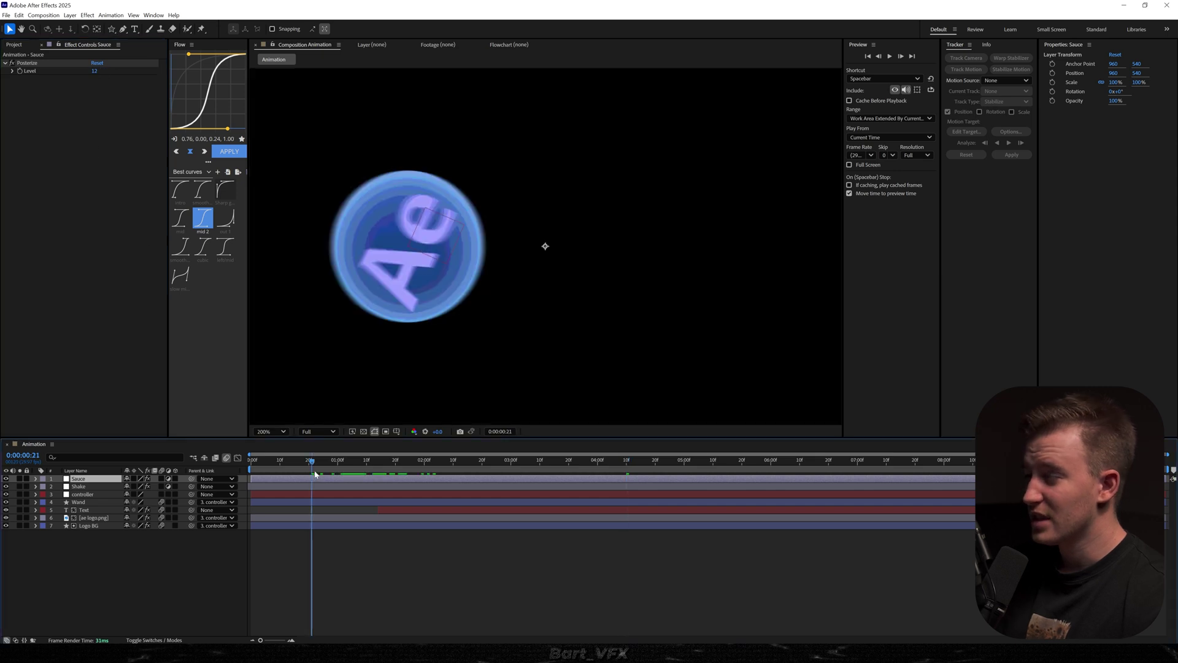
key("space")
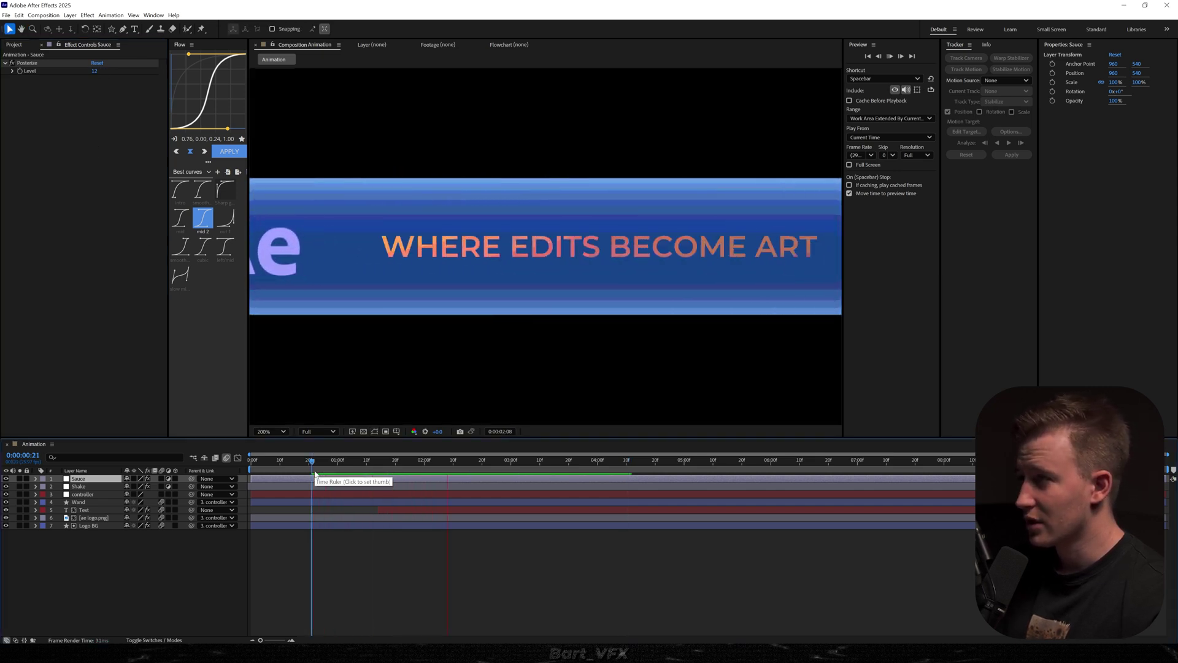
key("space")
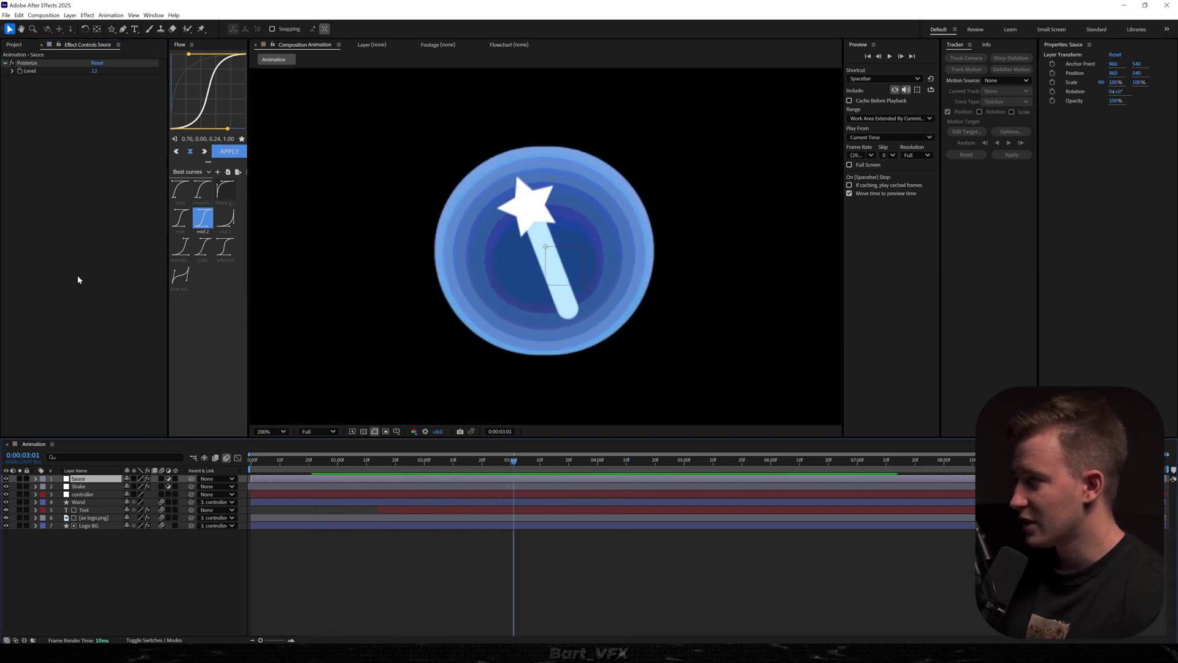
Step: Add the Noise effect to Sauce, place it above Posterize and set Amount of Noise to 14%
key("ctrl+space")
type("noise")
key("Return")
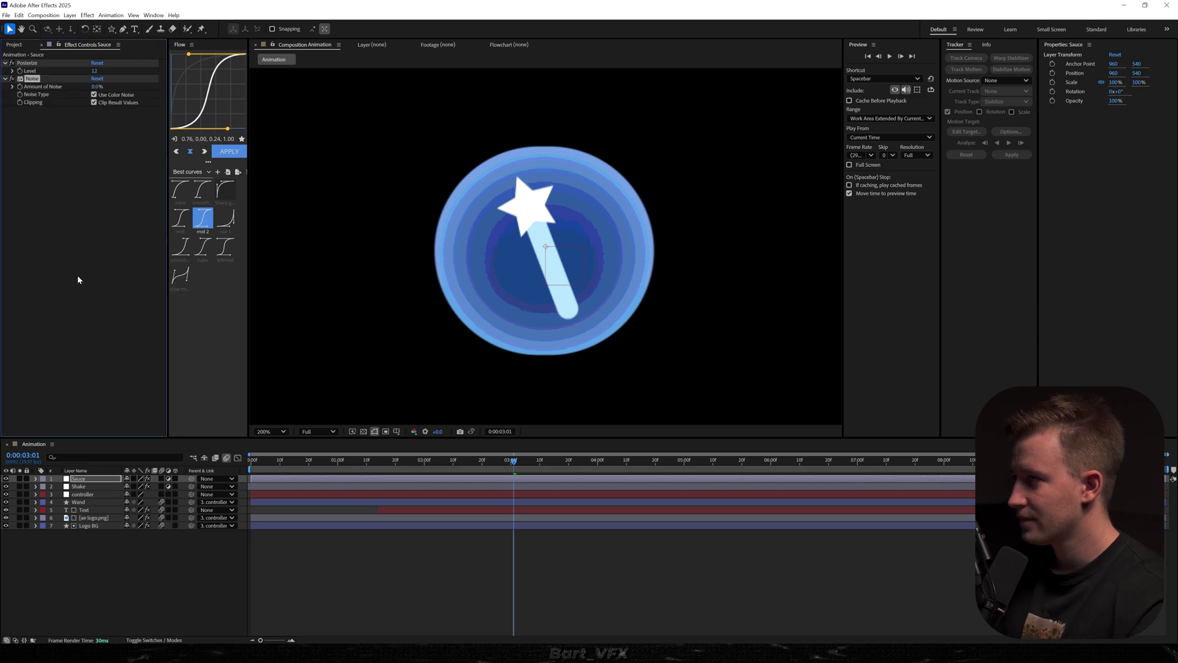
left_click_drag(34, 62, 93, 70)
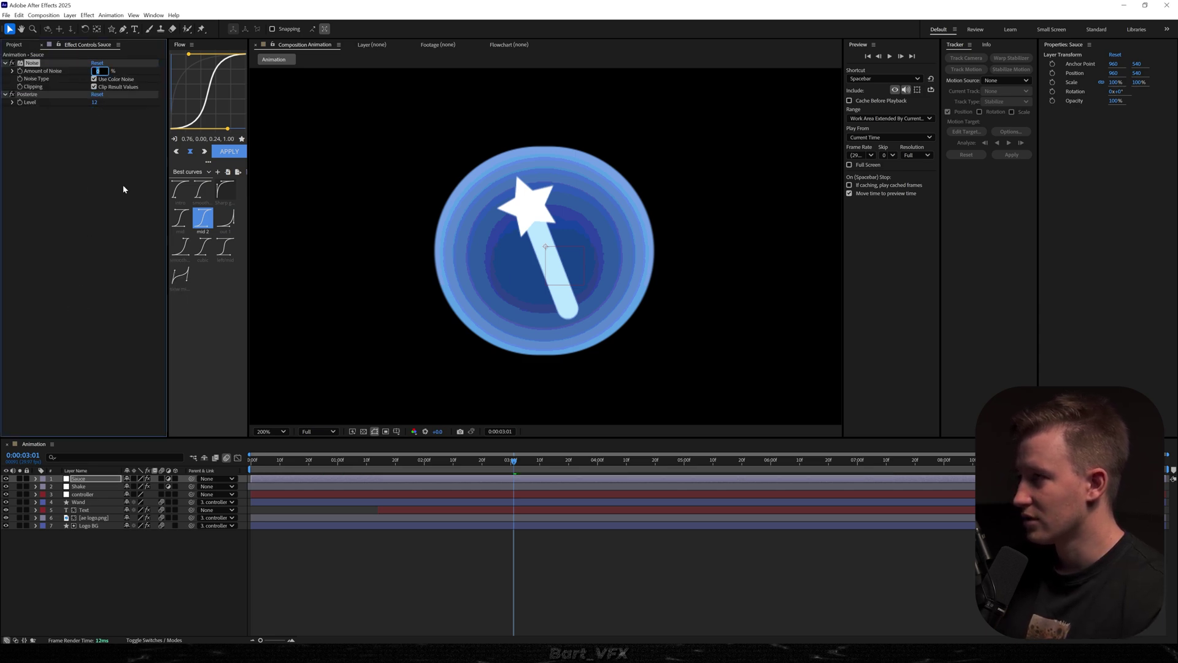
type("147")
key("Return")
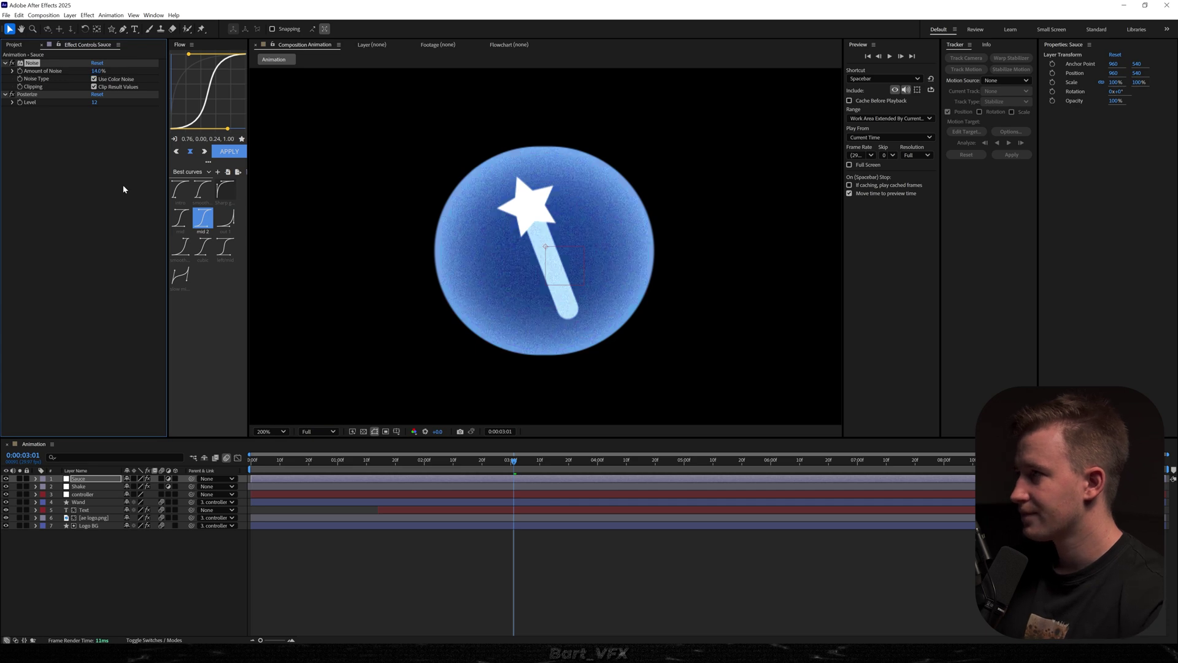
Step: Turn off Use Color Noise in the Sauce layer's Noise effect
left_click(124, 189)
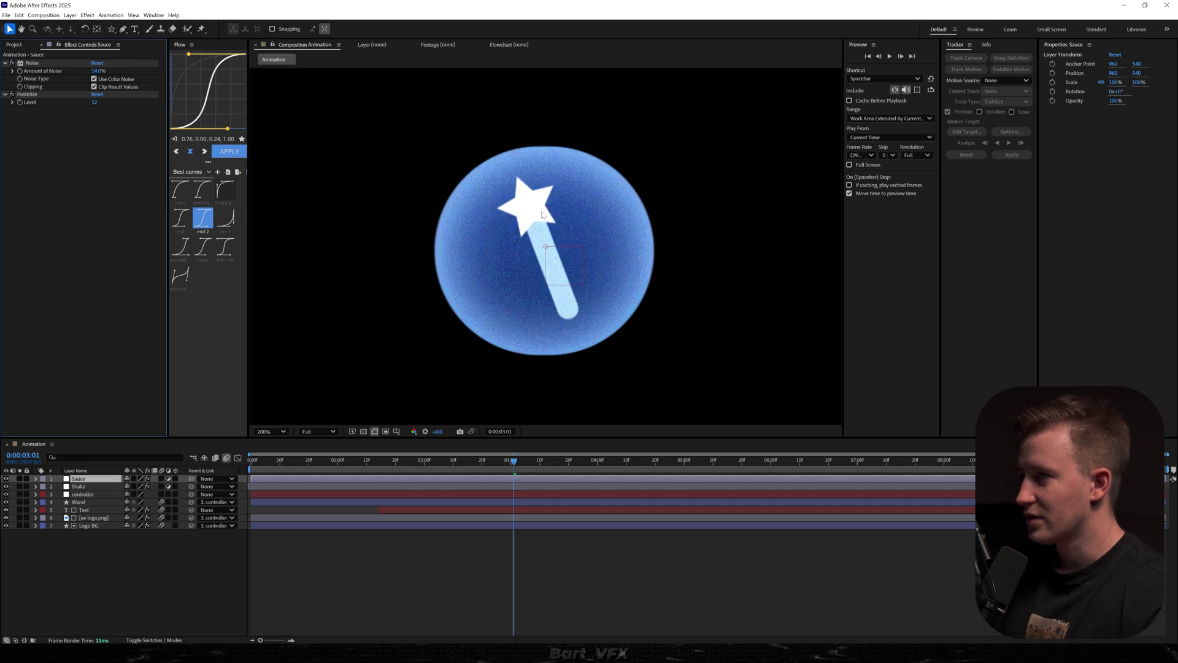
left_click(94, 79)
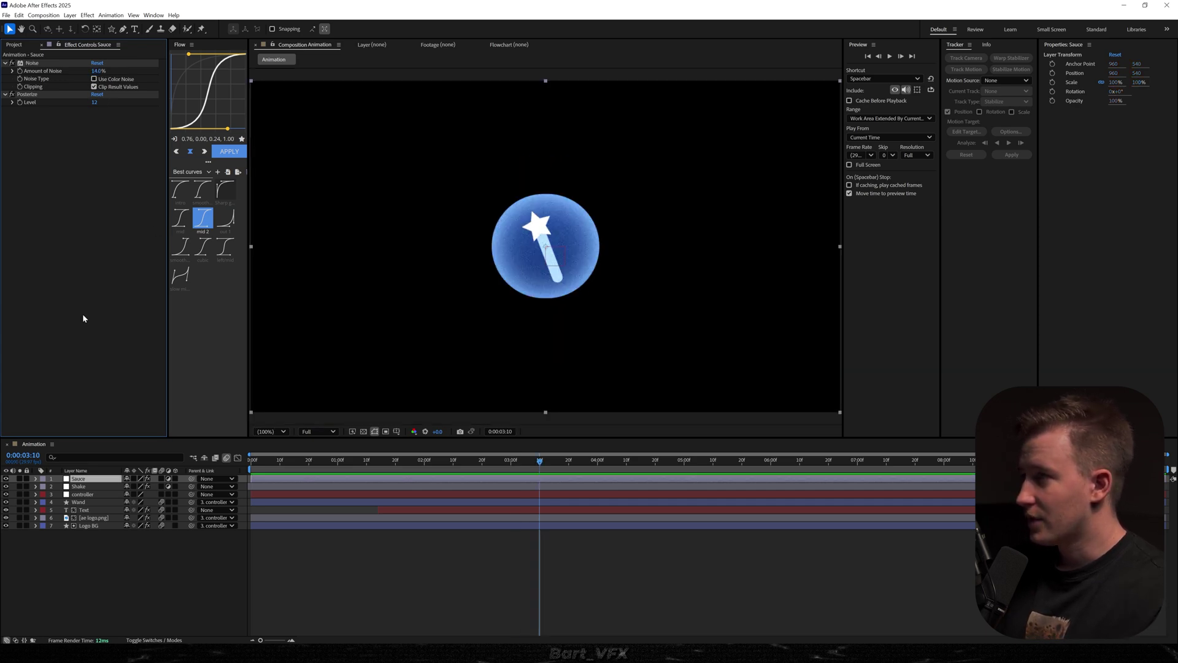
key("ctrl+space")
type("glo")
key("Return")
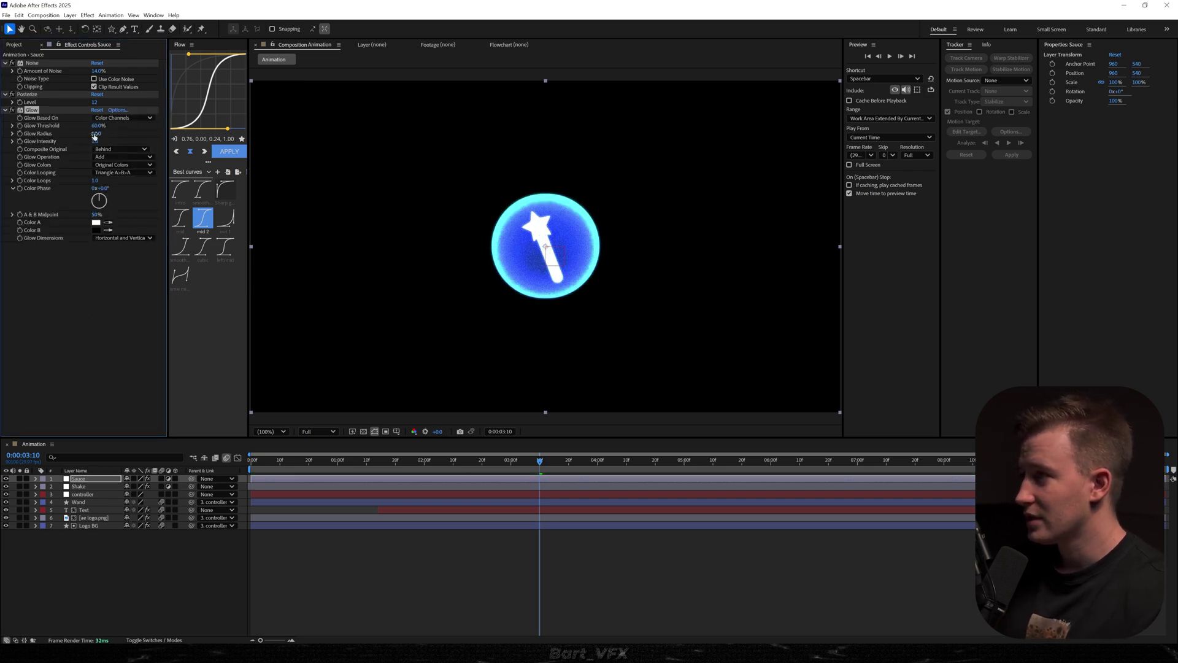
left_click_drag(94, 136, 145, 134)
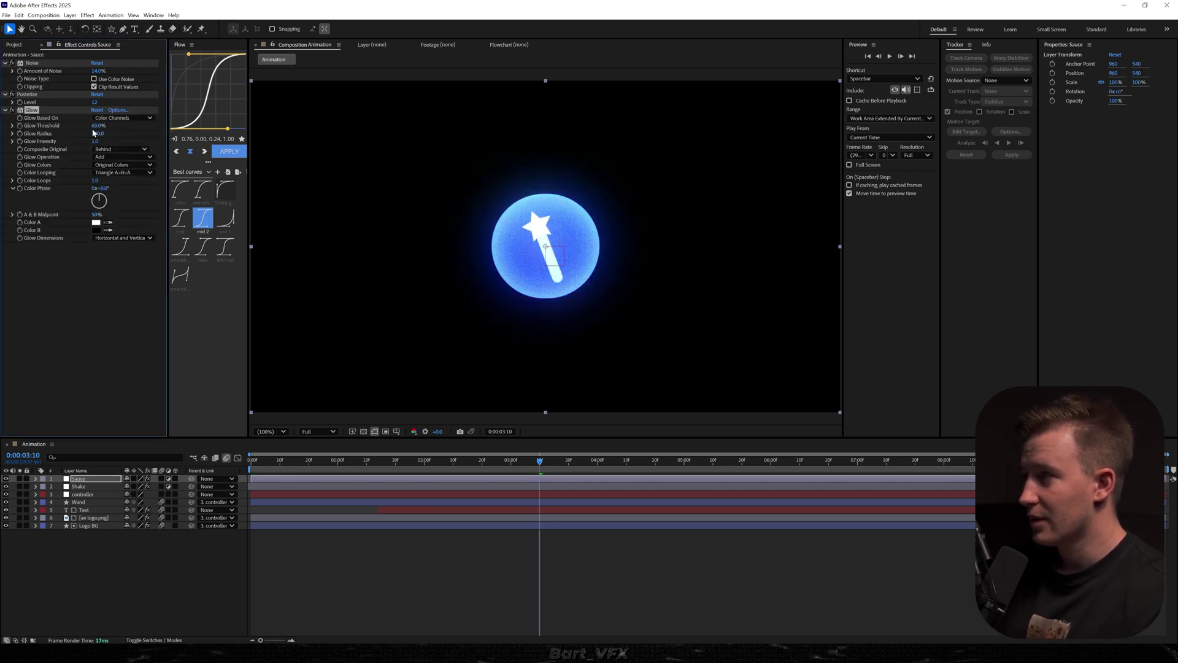
key("Delete")
Step: Apply Deep Glow to the Sauce layer with Radius 922 and Exposure 0.46, and play back the animation from the start
key("ctrl+space")
type("deep")
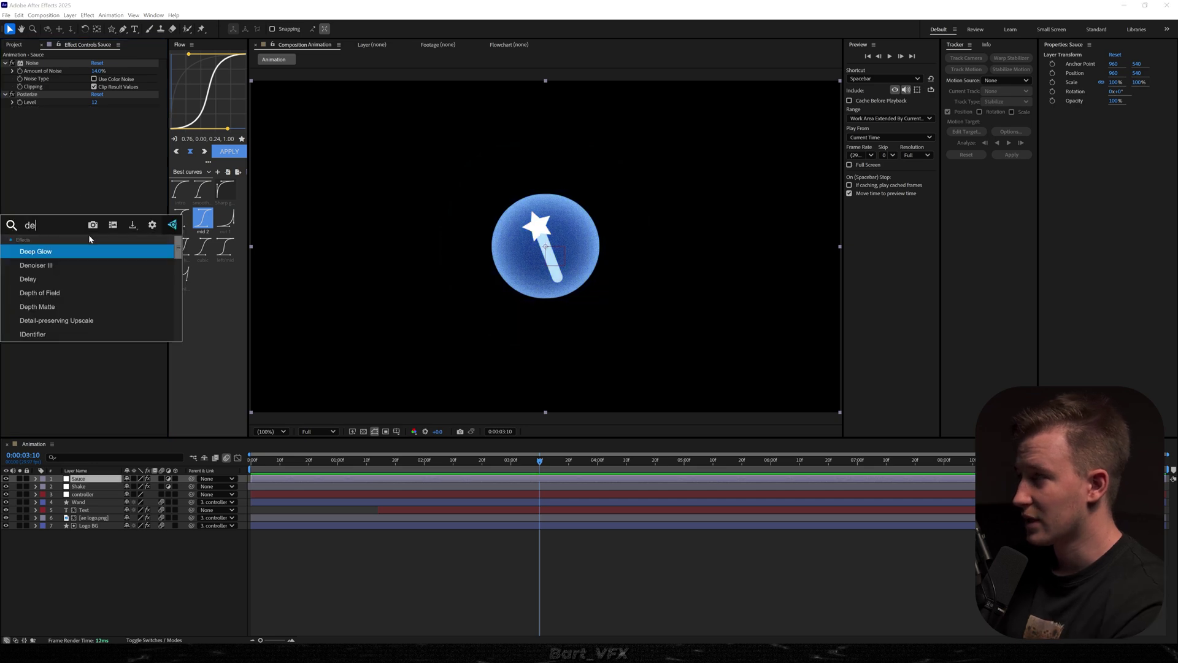
key("Return")
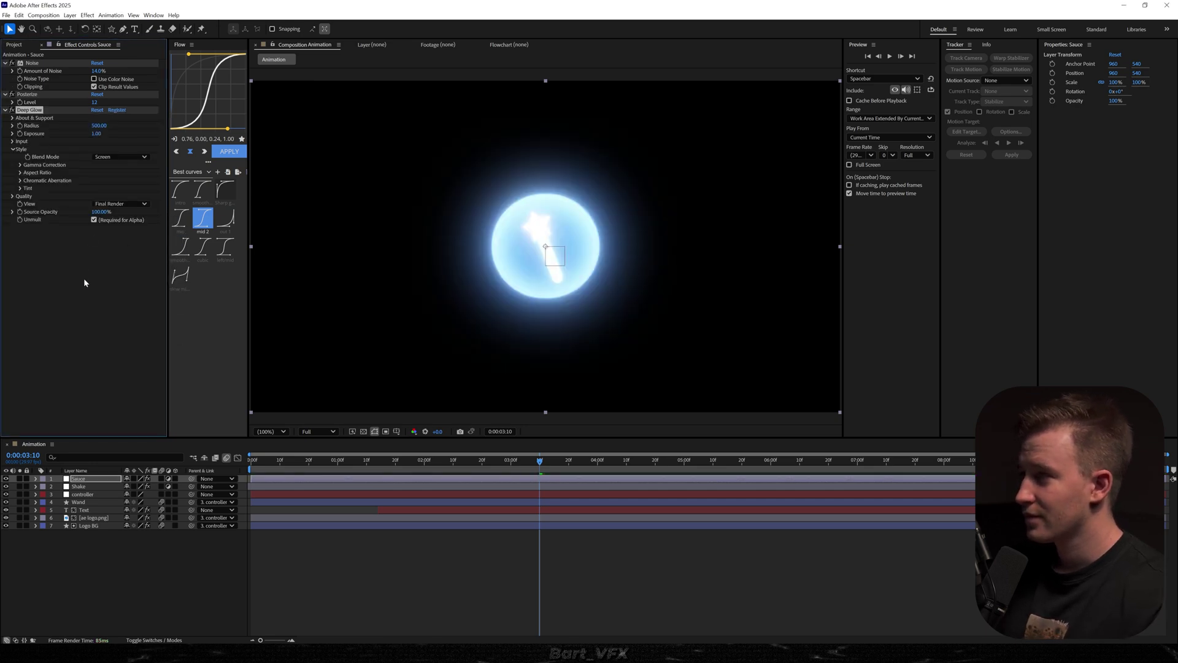
mouse_move(96, 137)
left_mouse_down()
mouse_move(73, 138)
mouse_move(86, 135)
left_mouse_up()
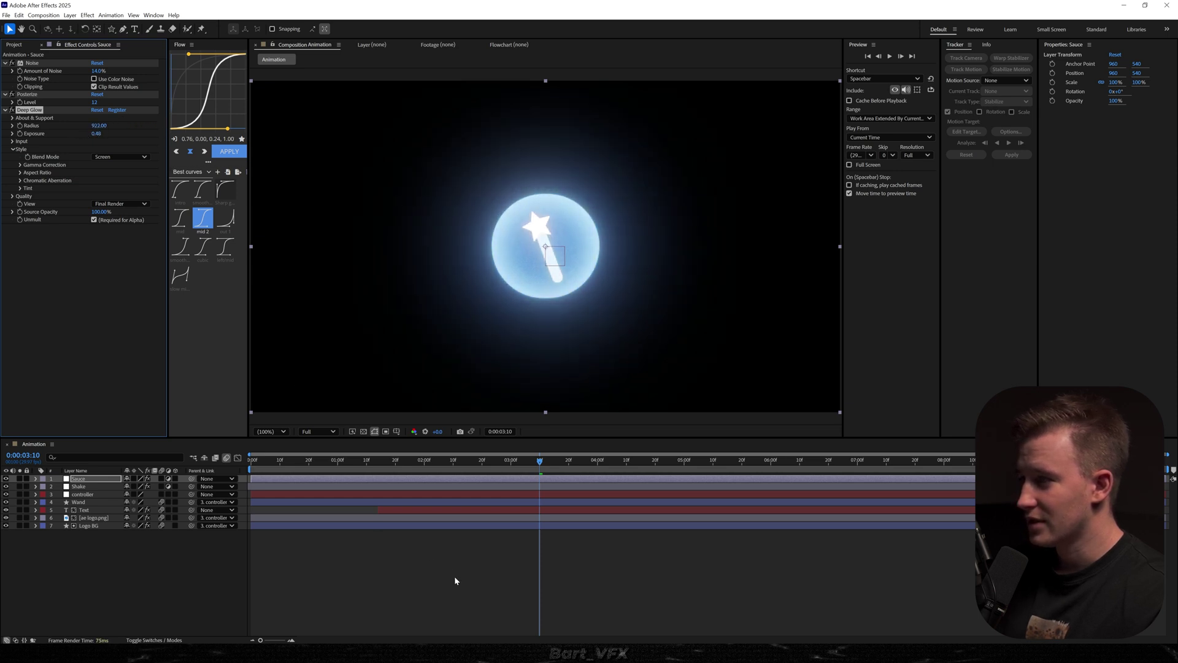
left_click(633, 528)
key("Home")
key("space")
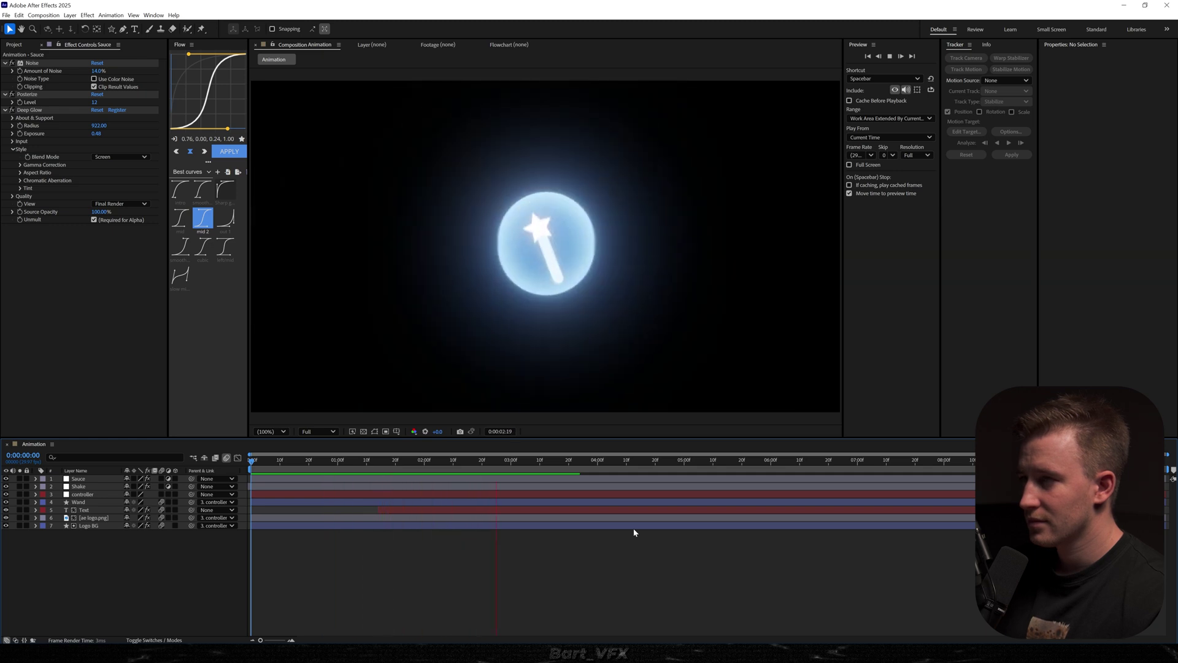
Step: Reveal the Shake layer's keyframes, examine their timing and play back the animation
left_click(438, 484)
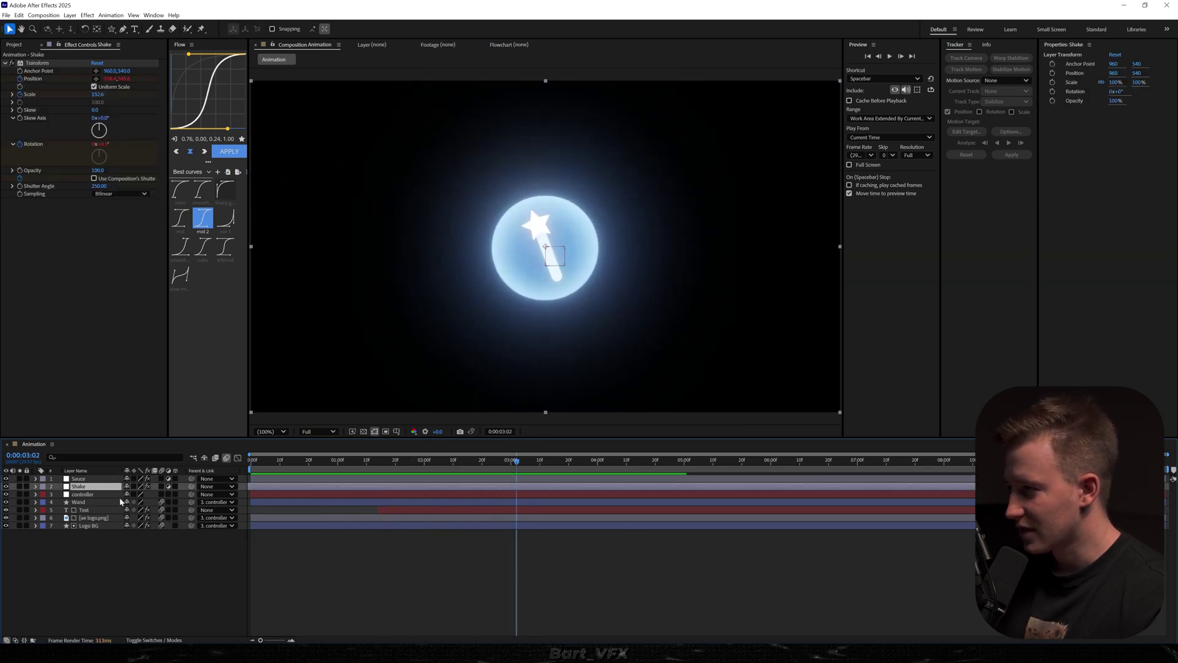
key("u")
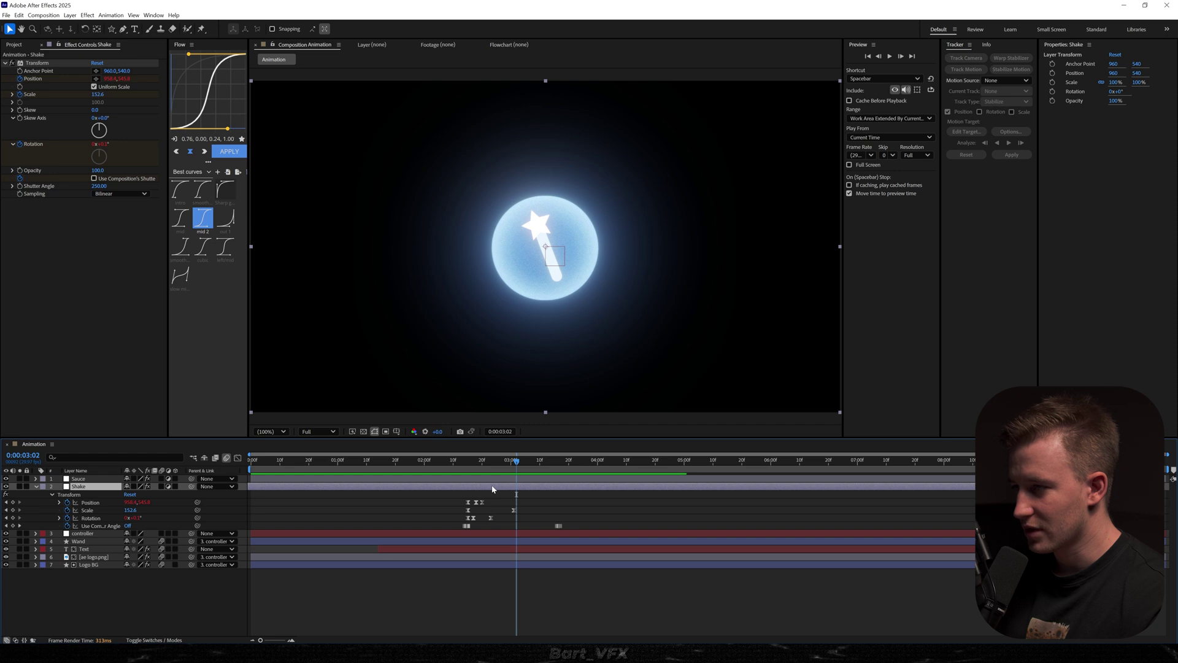
scroll(479, 495, "up", 3)
left_click_drag(482, 488, 439, 457)
scroll(565, 488, "down", 3)
left_click_drag(540, 461, 517, 461)
key("space")
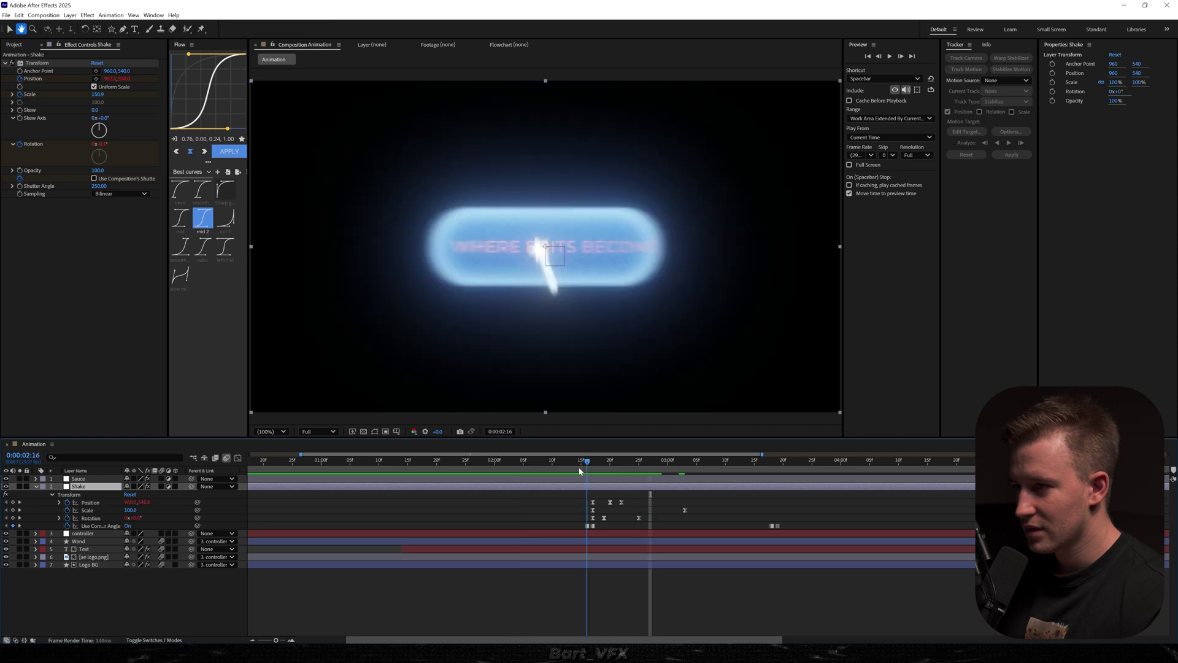
key("space")
scroll(580, 514, "up", 3)
key("space")
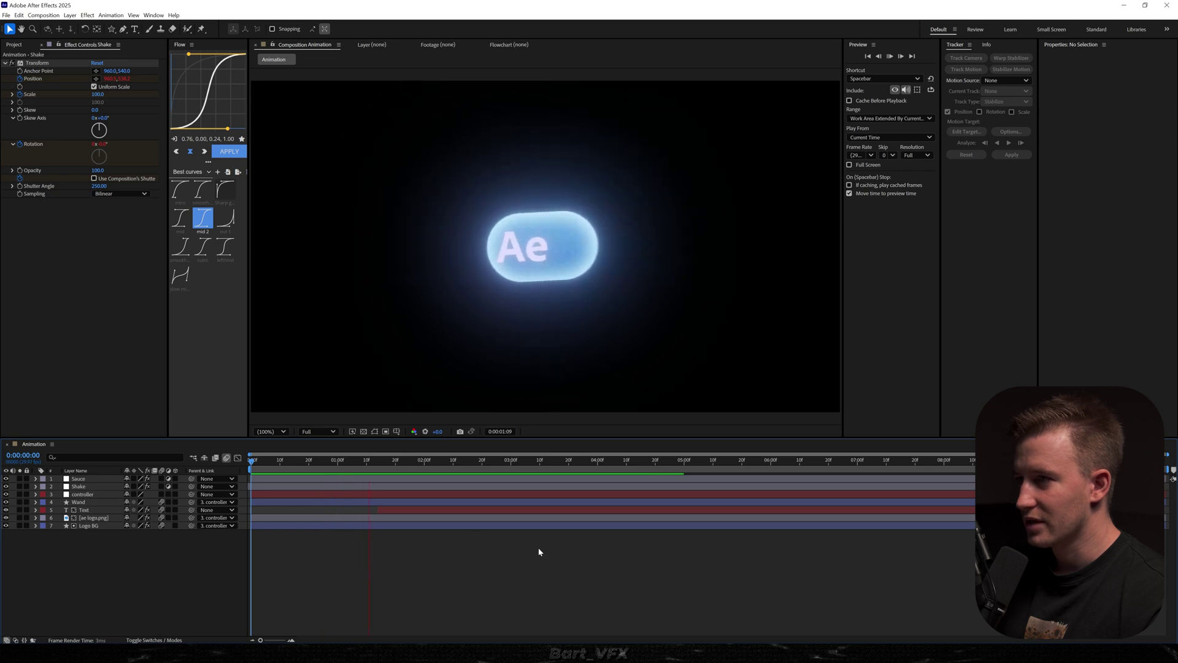
key("space")
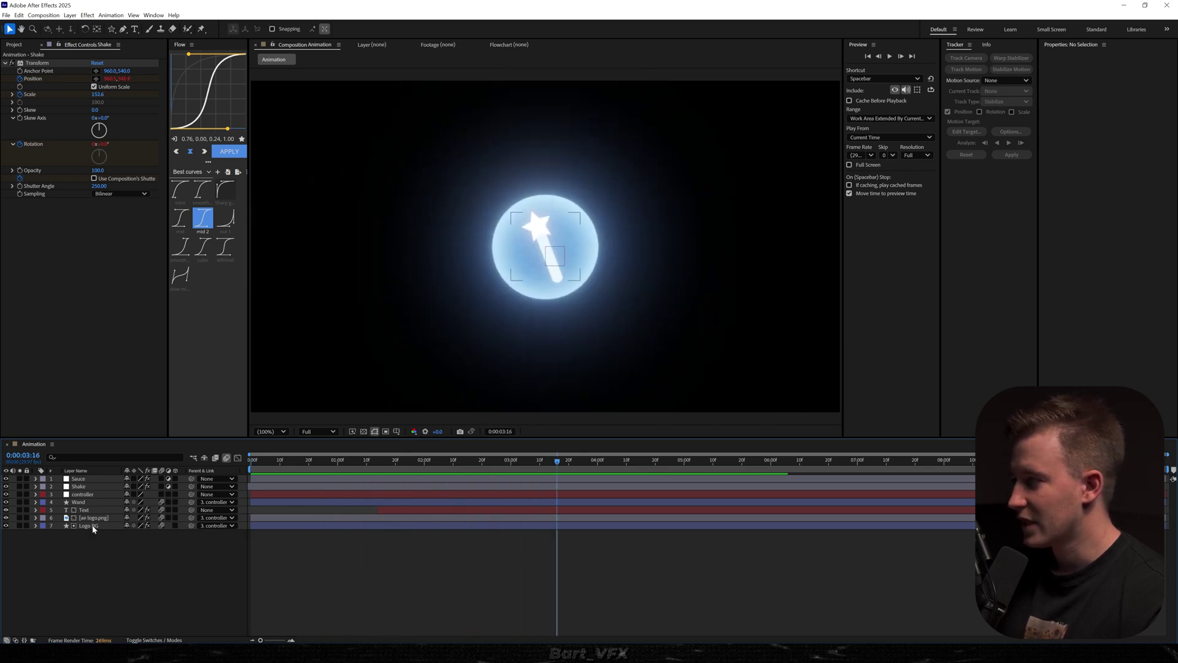
Step: Apply Deep Glow to the ae logo.png layer with Radius 347 and Exposure 0.50, and preview the result
left_click(90, 520)
key("ctrl+space")
type("deep")
key("Return")
left_click_drag(391, 463, 353, 464)
scroll(539, 350, "up", 1)
left_click(96, 199)
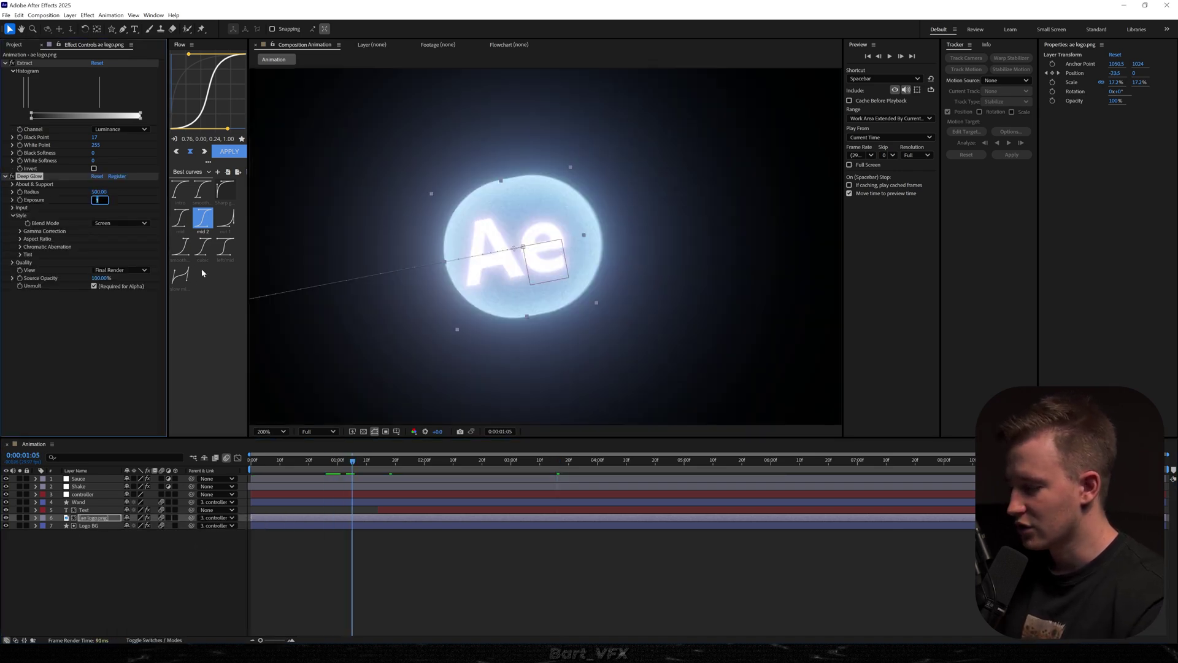
left_click_drag(73, 189, 37, 201)
key("F2")
left_click(11, 176)
left_click(12, 176)
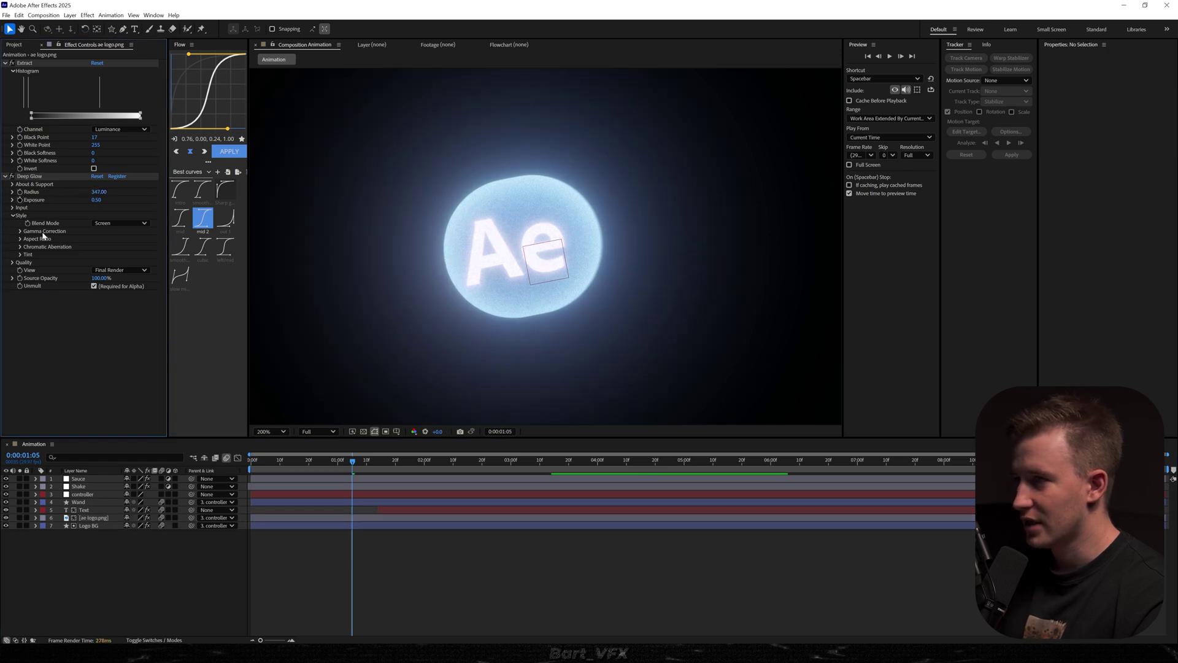
key("space")
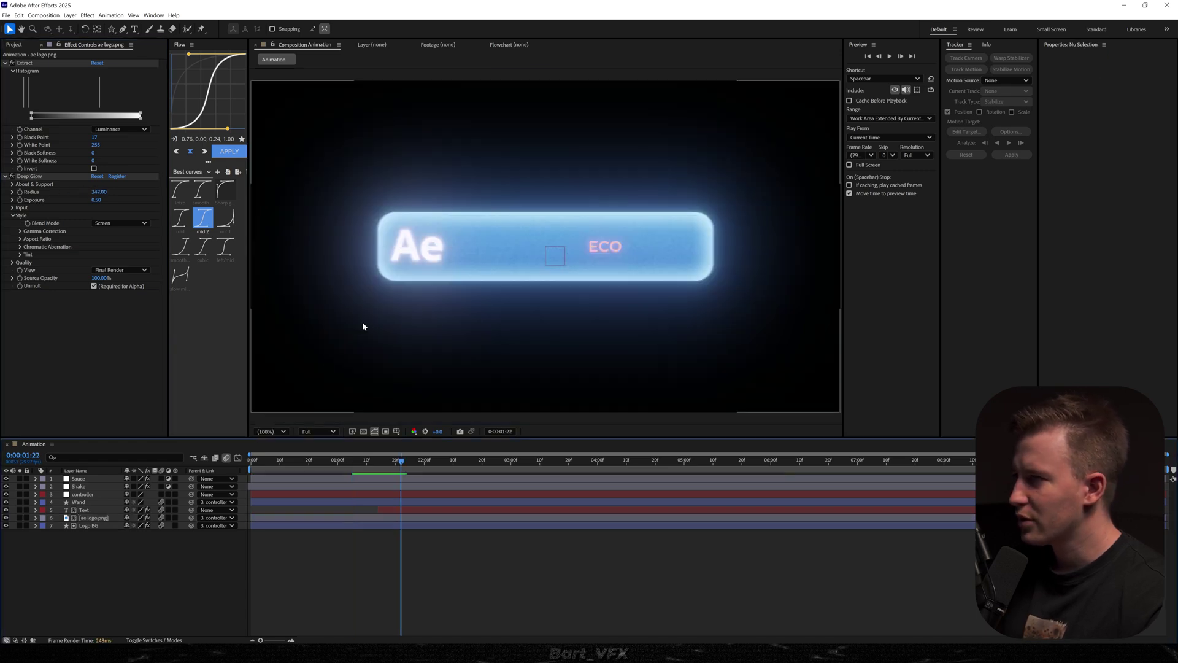
Step: Set the Sauce layer's Amount of Noise to 12% and its Posterize Level to 14, and check the animation
left_click(81, 479)
left_click(97, 71)
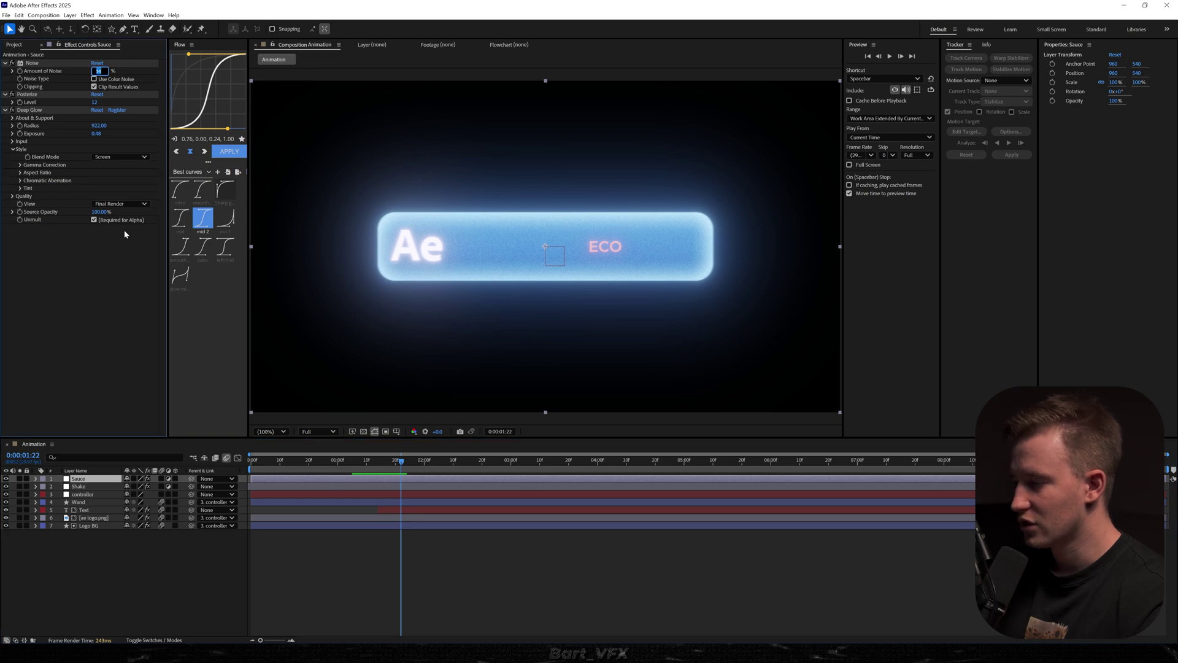
type("12")
key("Return")
key("F2")
key("period")
left_click(97, 102)
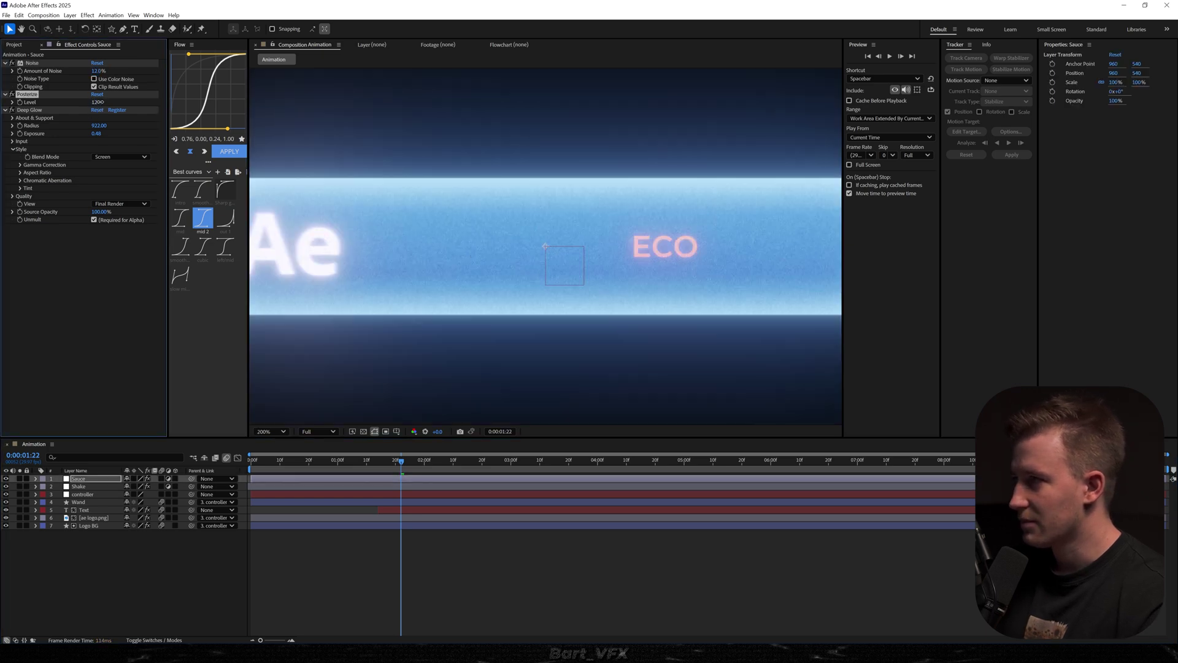
left_click(113, 360)
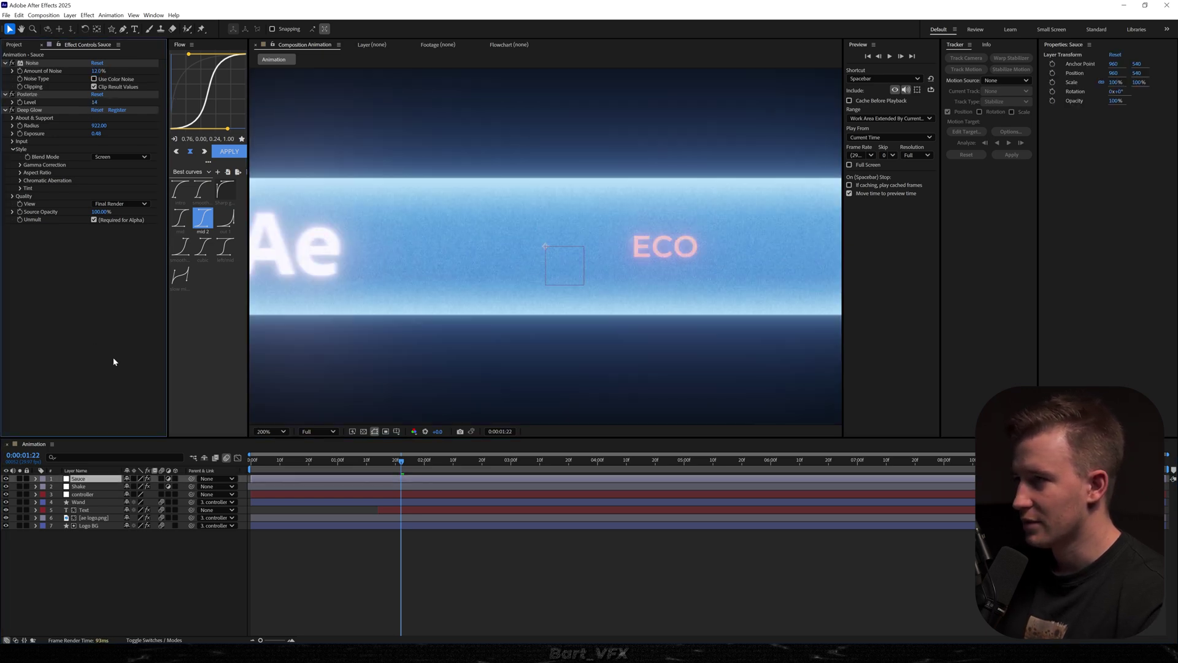
left_click_drag(401, 464, 374, 465)
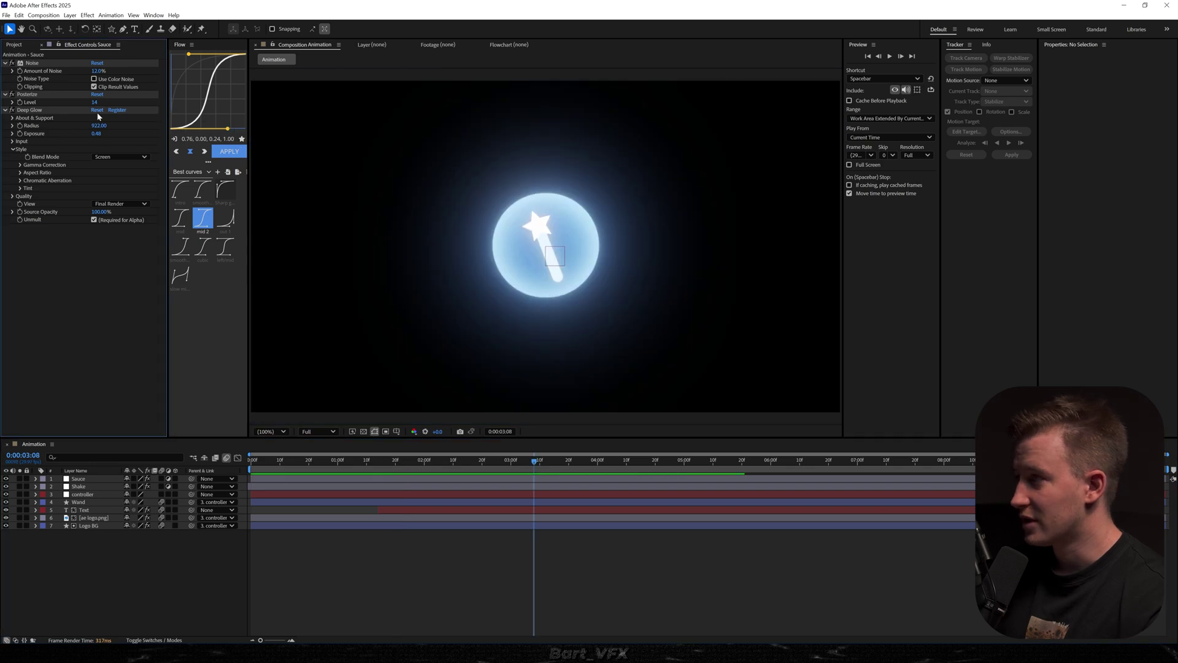
Step: Increase the Radius of Sauce's Deep Glow for a wider halo and play back the animation
left_click_drag(104, 126, 296, 150)
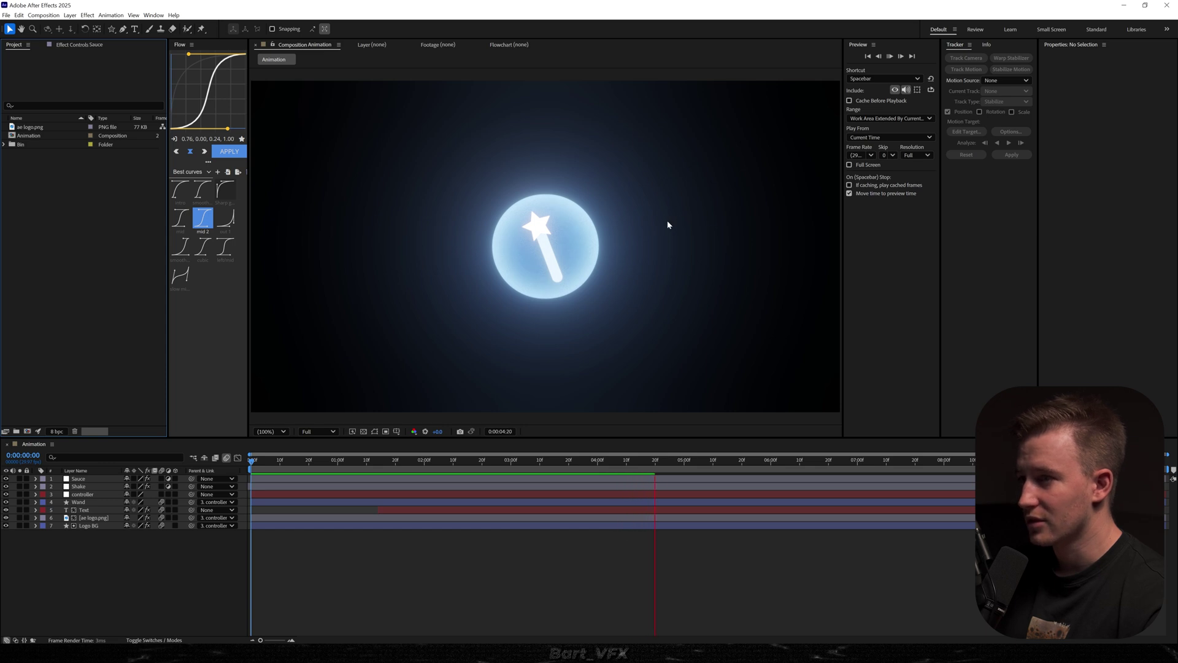
key("space")
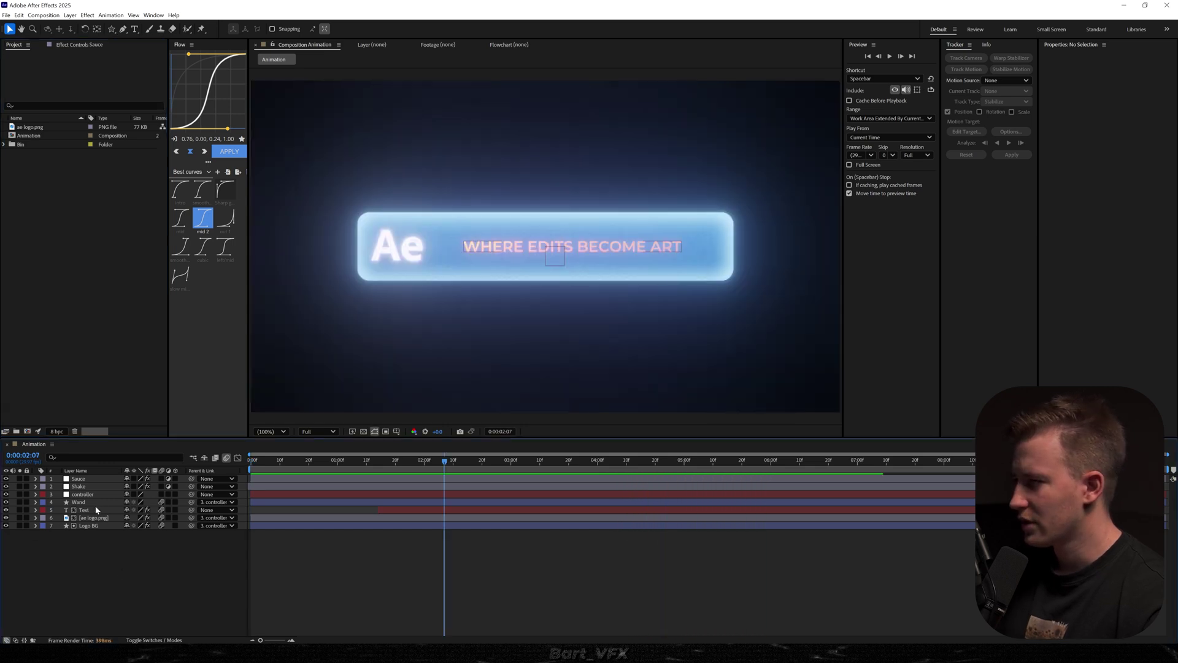
Step: Reveal Logo BG's Size and Roundness keyframes, select the last pair and play back the animation
left_click(83, 502)
left_click(87, 526)
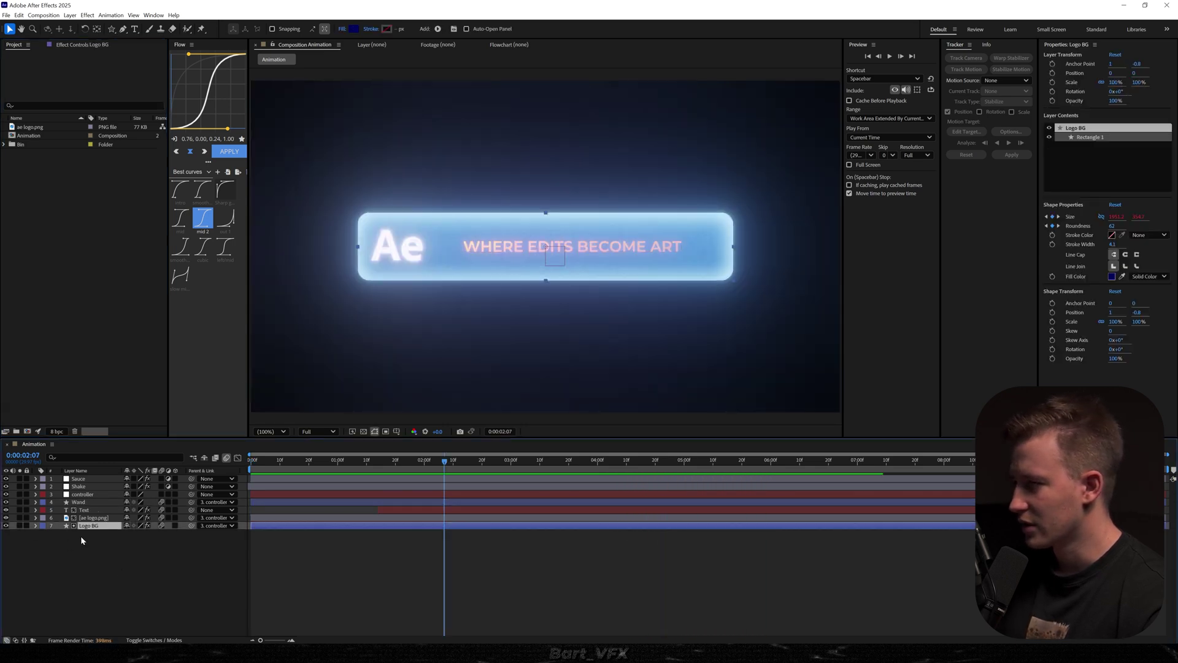
key("u")
scroll(452, 559, "up", 4)
left_click_drag(580, 531, 544, 542)
left_click_drag(463, 463, 312, 465)
key("semicolon")
key("space")
key("space")
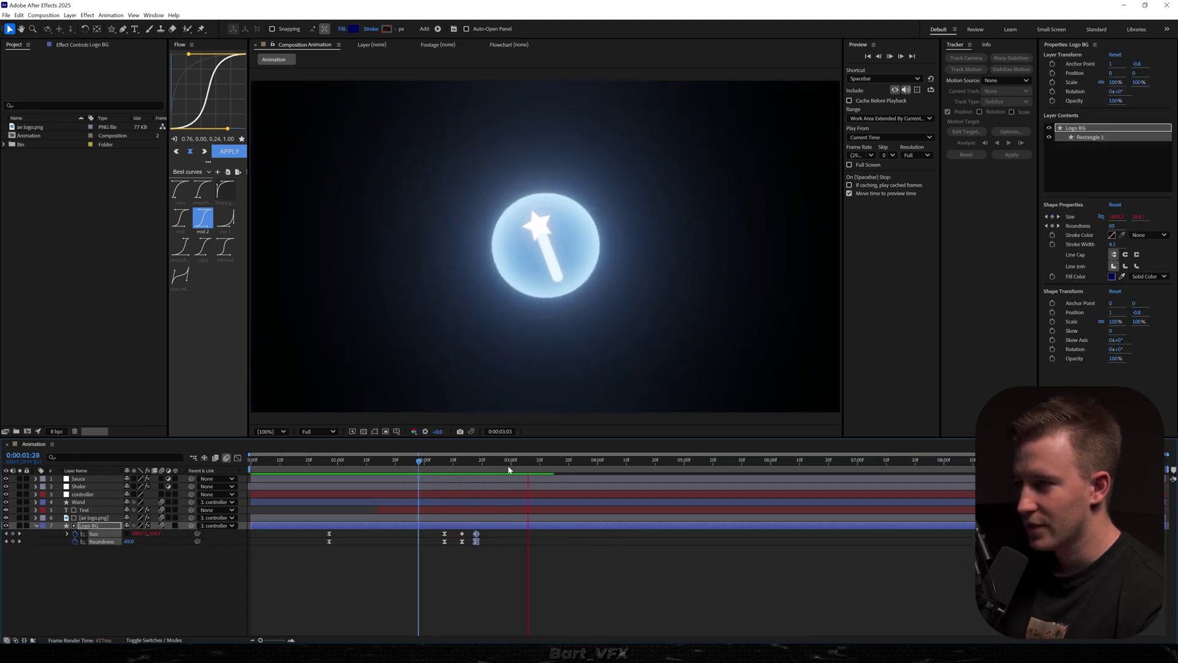
Step: Scrub closely through the bar's collapse into the wand circle and replay that section
left_click_drag(462, 464, 485, 465)
key("equal")
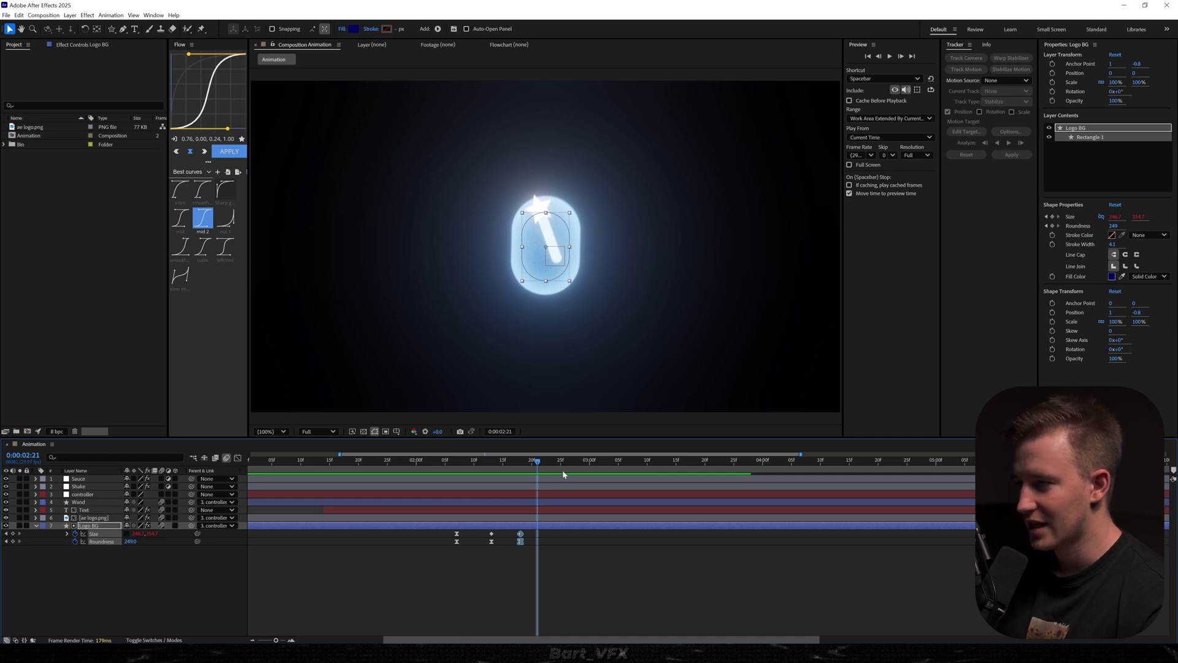
left_click_drag(450, 465, 551, 447)
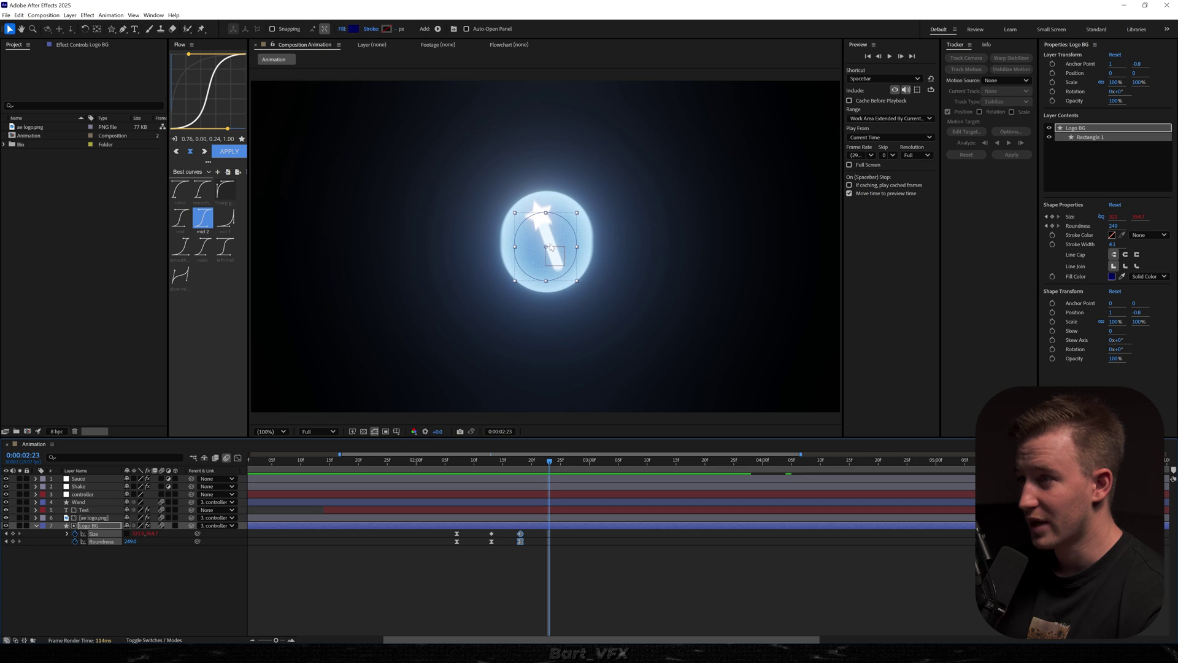
left_click_drag(545, 464, 480, 465)
key("space")
key("minus")
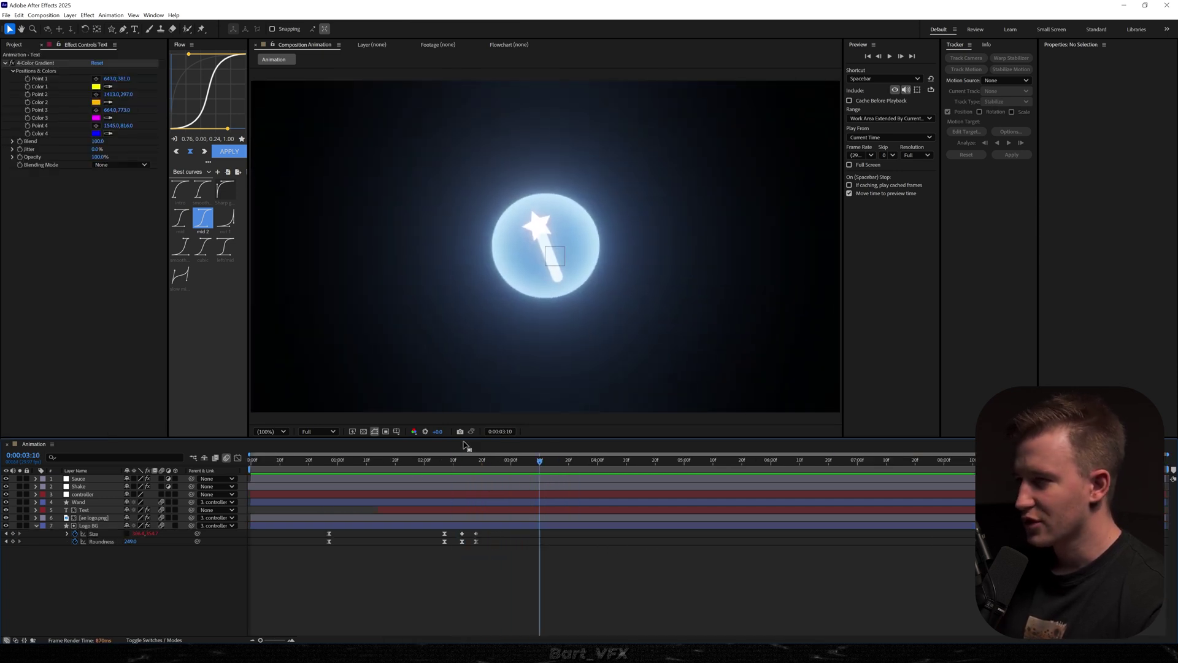
Step: Keyframe the controller's Position at 0:00:03:10, and at about 0:00:04:06 move its Y value down until the logo leaves the frame
left_click(92, 496)
key("p")
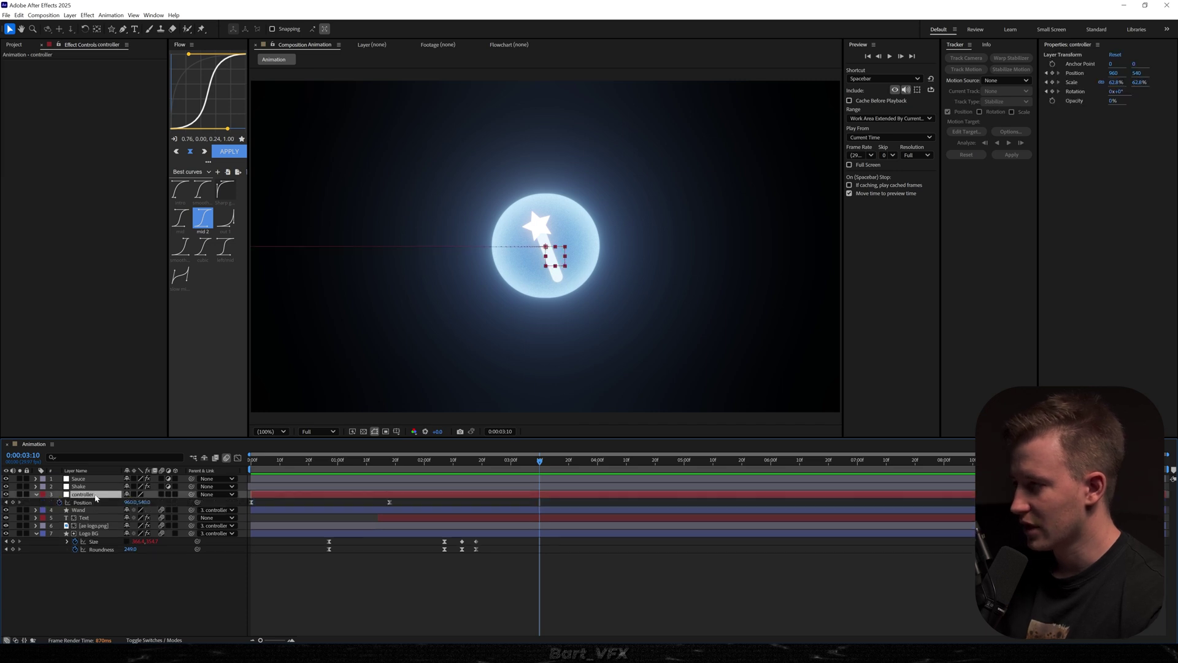
left_click(13, 502)
left_click_drag(540, 462, 615, 464)
left_click_drag(148, 502, 421, 479)
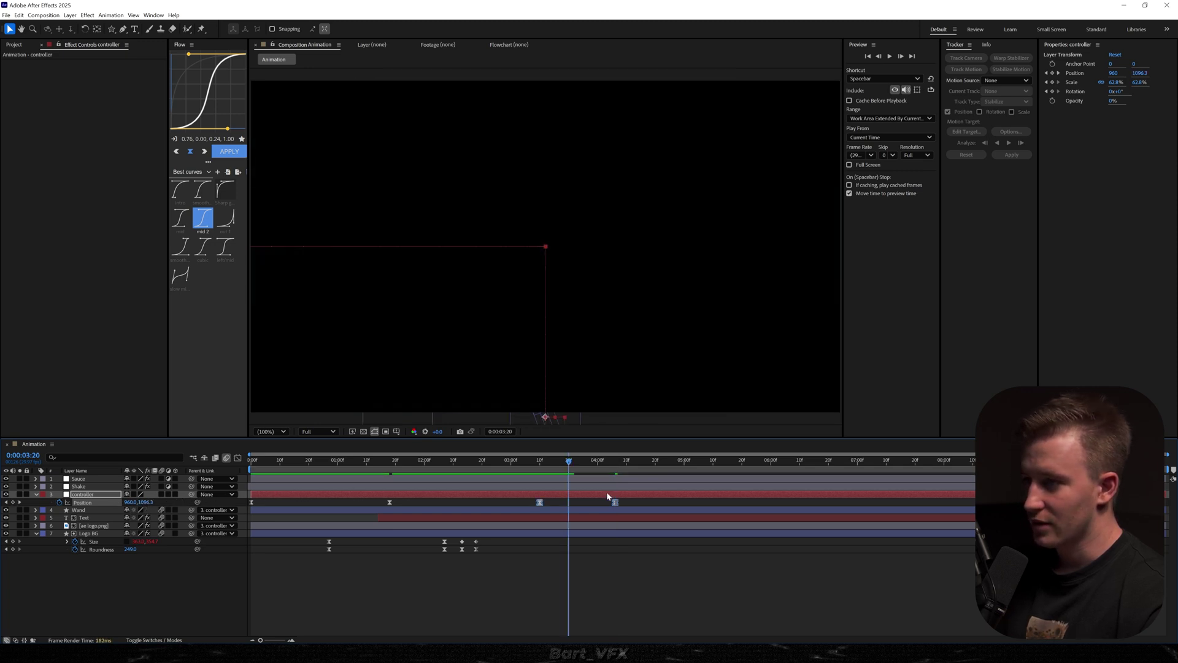
Step: Ease the start of the controller's exit move more strongly in the speed graph and preview it
left_click(237, 459)
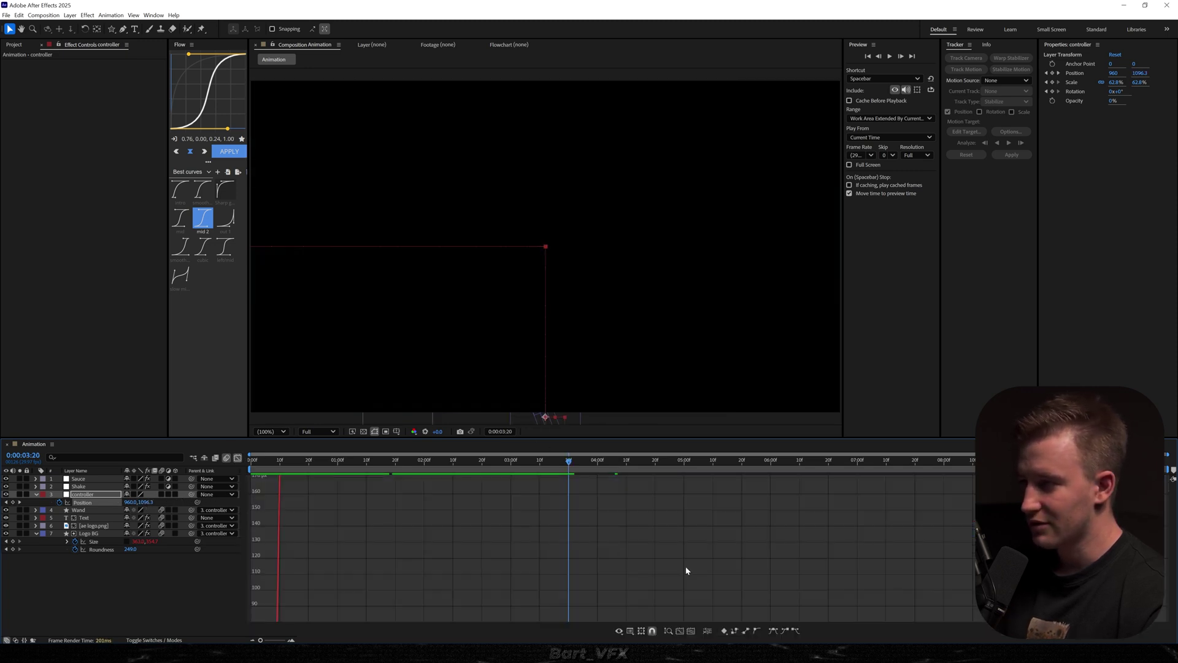
left_click(681, 630)
left_click(631, 631)
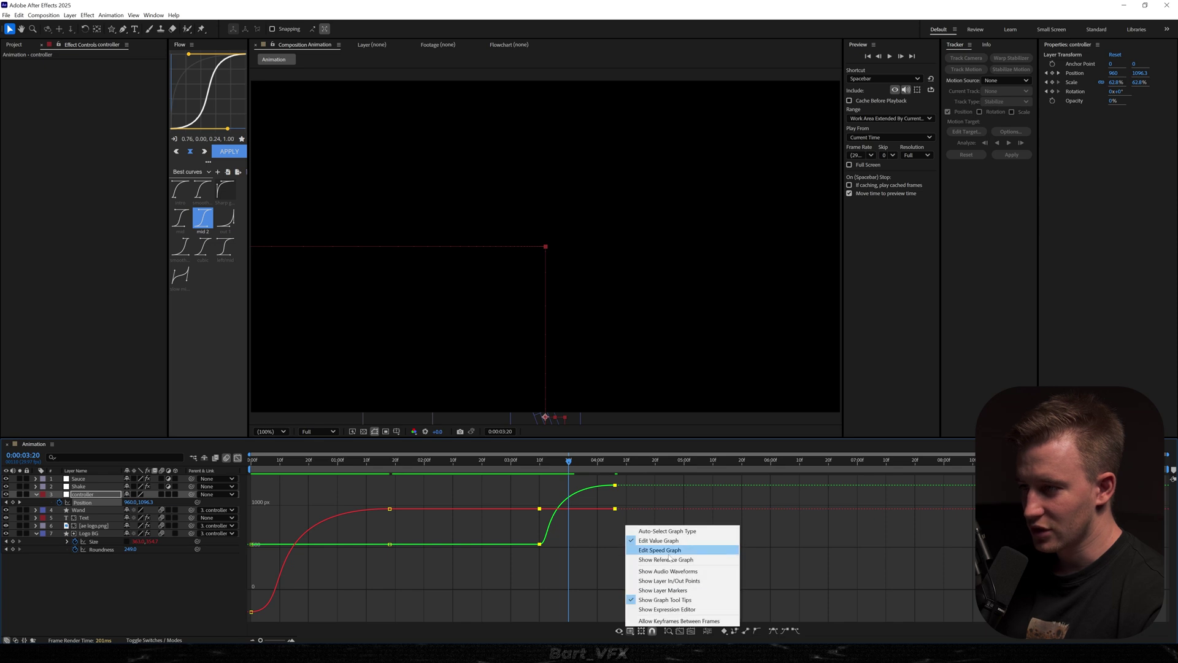
left_click(669, 549)
left_click_drag(547, 591, 570, 591)
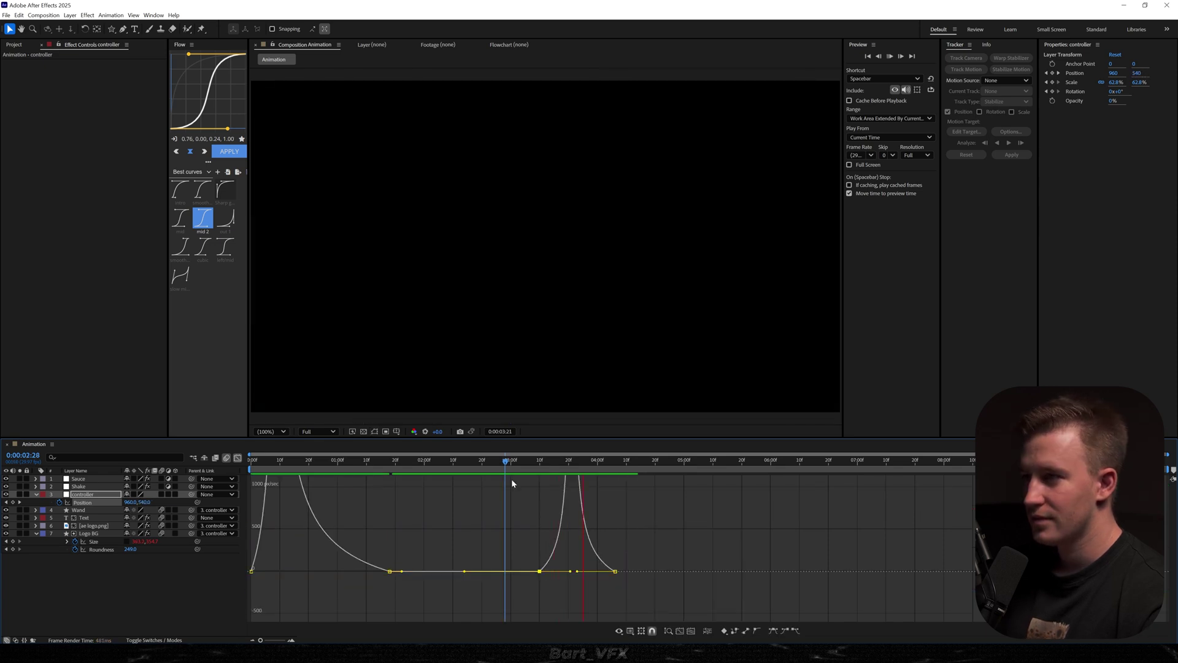
key("space")
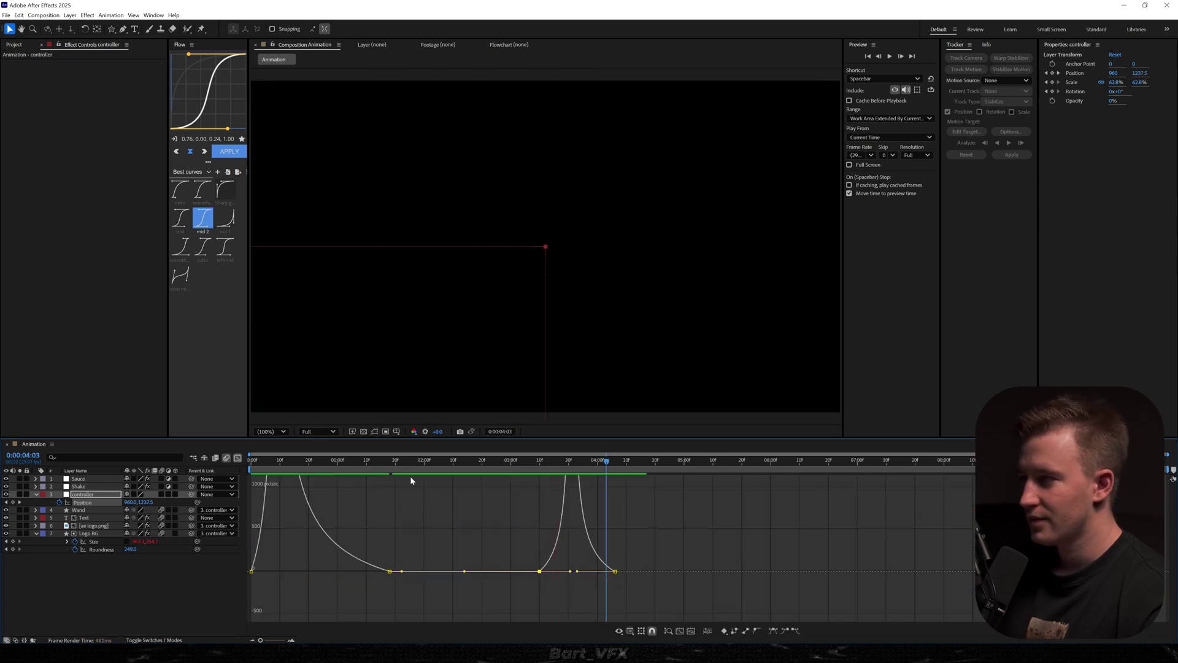
Step: Move the controller's last Position keyframe to about 0:00:04:12 and preview the exit
left_click(614, 503)
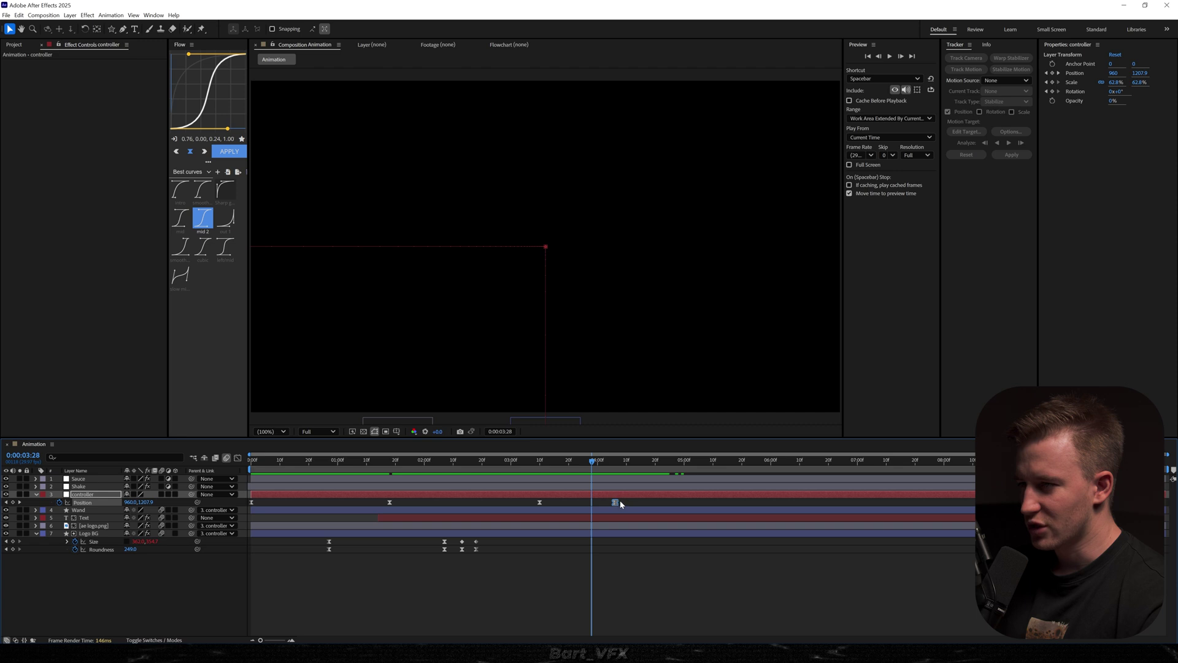
left_click_drag(617, 503, 633, 502)
key("space")
left_click(569, 576)
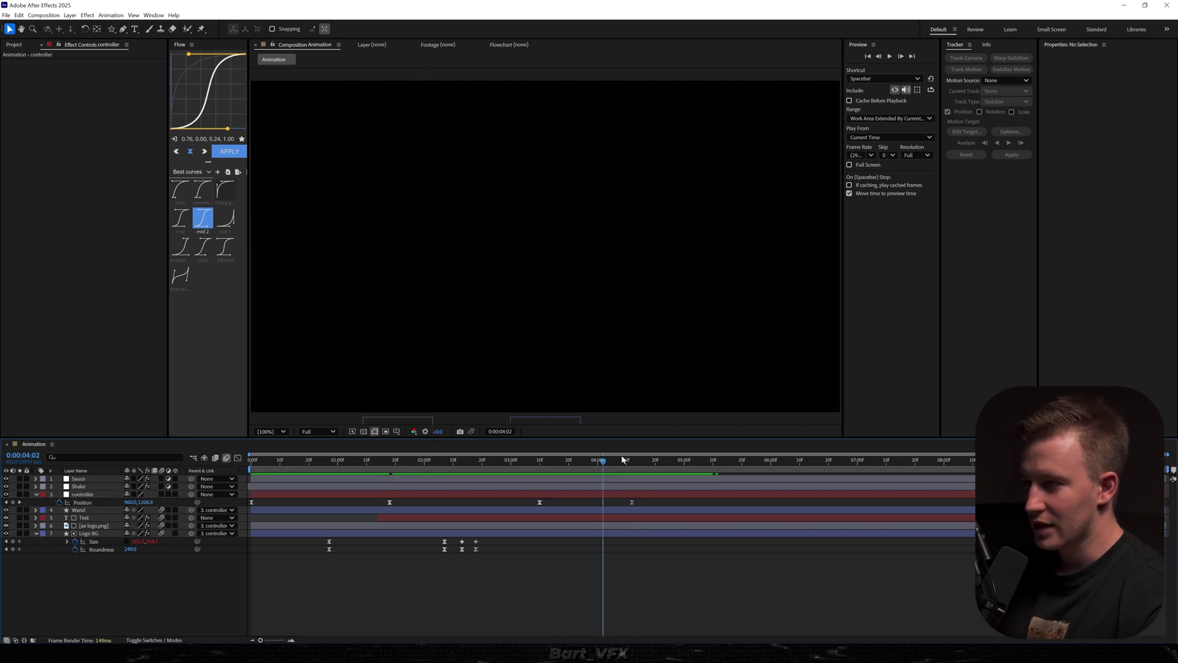
Step: Preview the animation, start the work area a few frames in, and shift the controller's last two Position keyframes to about 0:00:03:07 and 0:00:04:09
key("space")
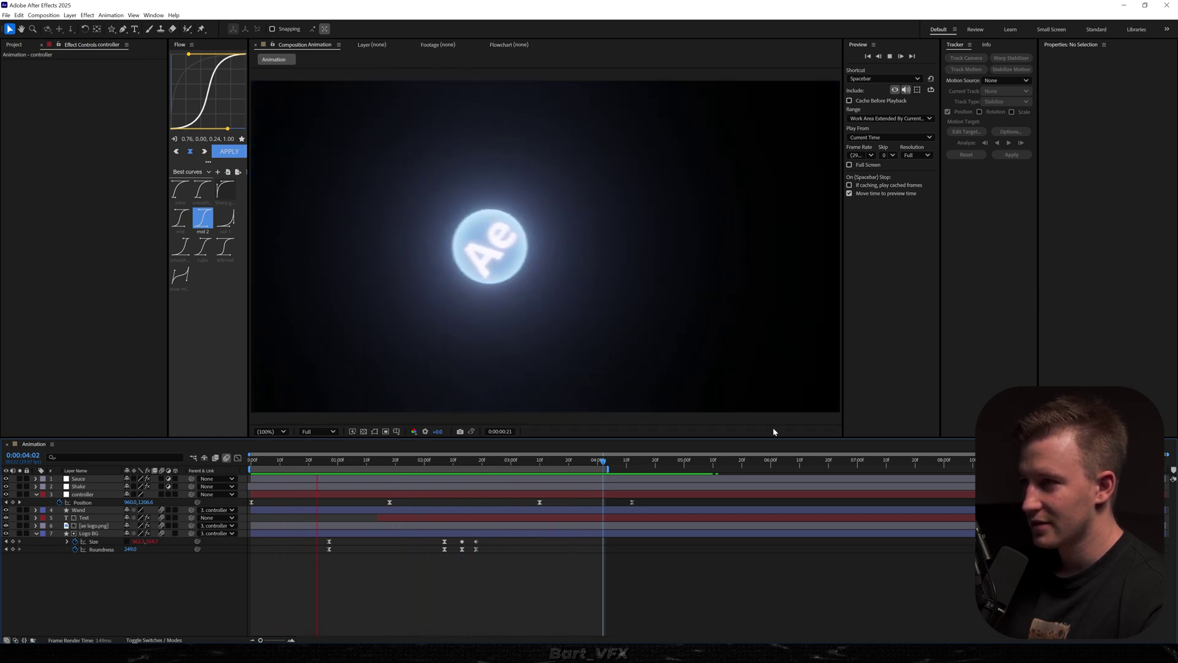
left_click(264, 468)
left_click_drag(264, 468, 258, 470)
key("b")
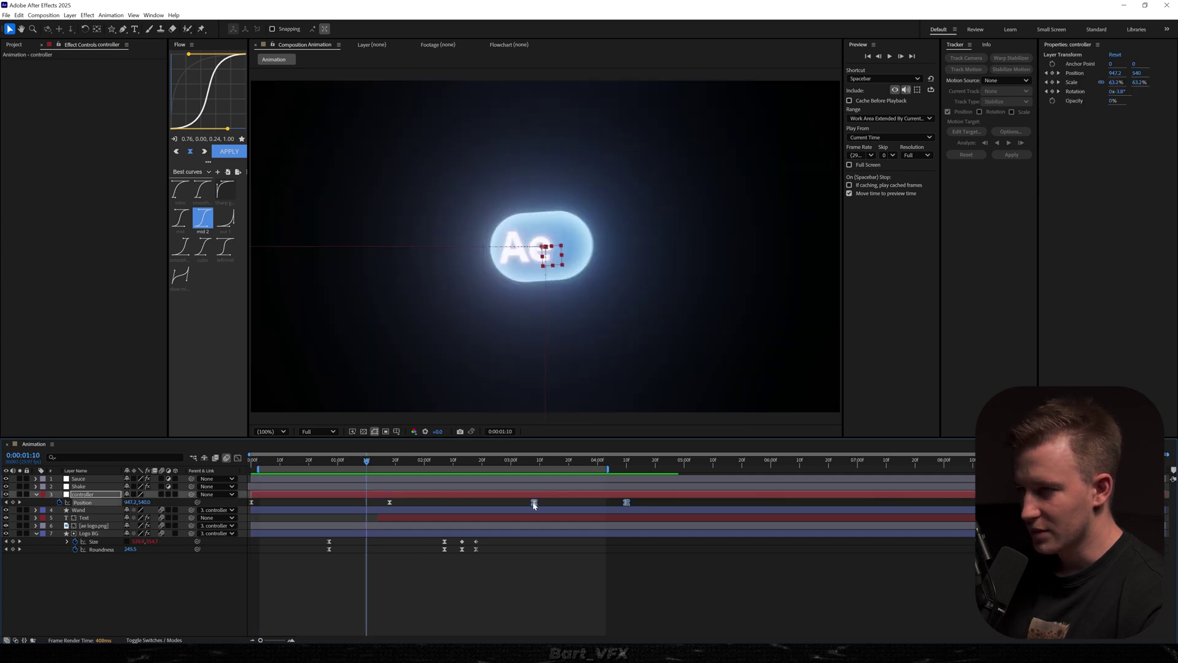
left_click_drag(534, 502, 531, 502)
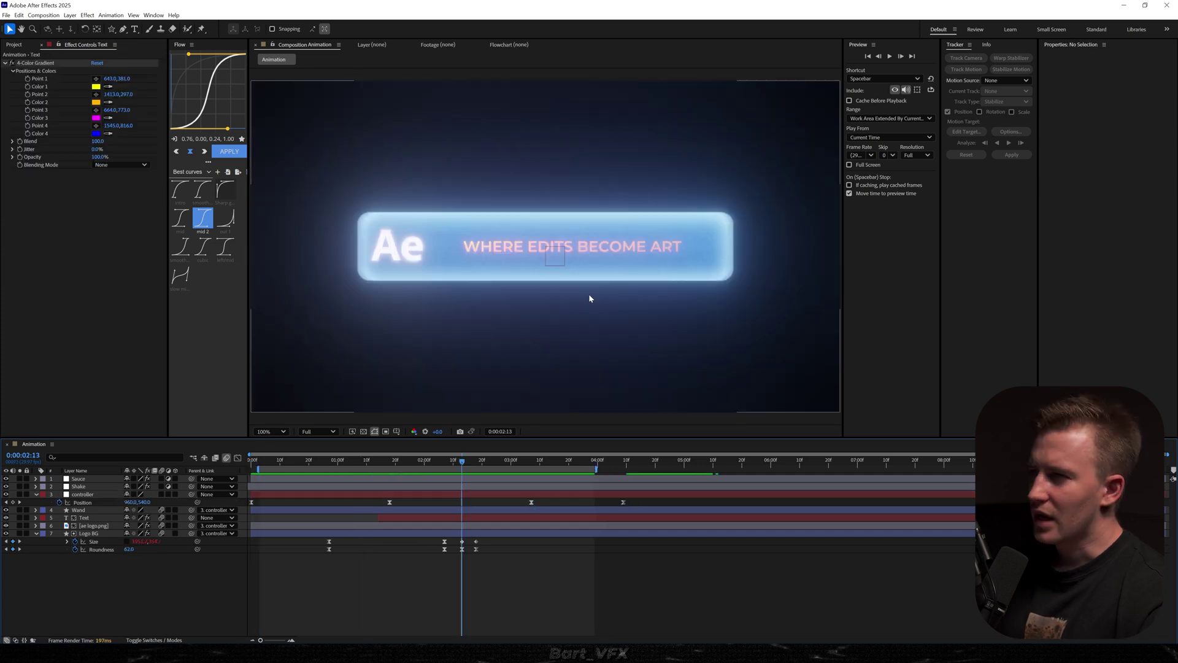
Step: Change Color 2 of the text's 4-Color Gradient to a softer yellow-orange
scroll(539, 277, "up", 2)
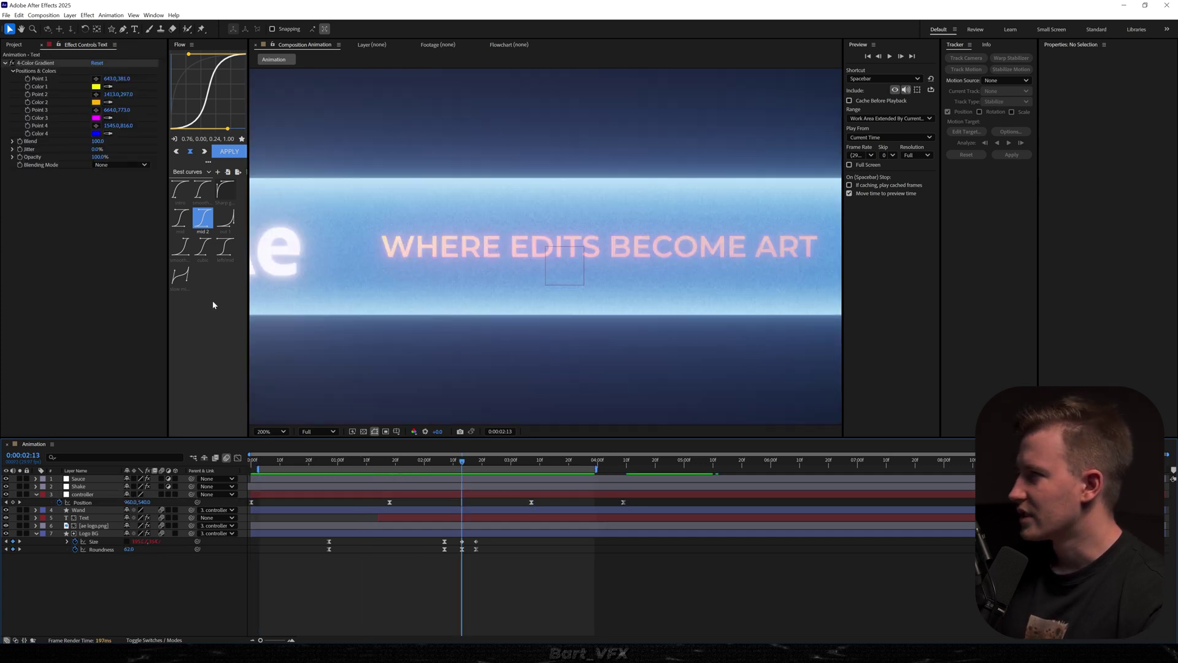
left_click(96, 102)
left_click(290, 279)
left_click_drag(302, 268, 304, 270)
left_click(434, 285)
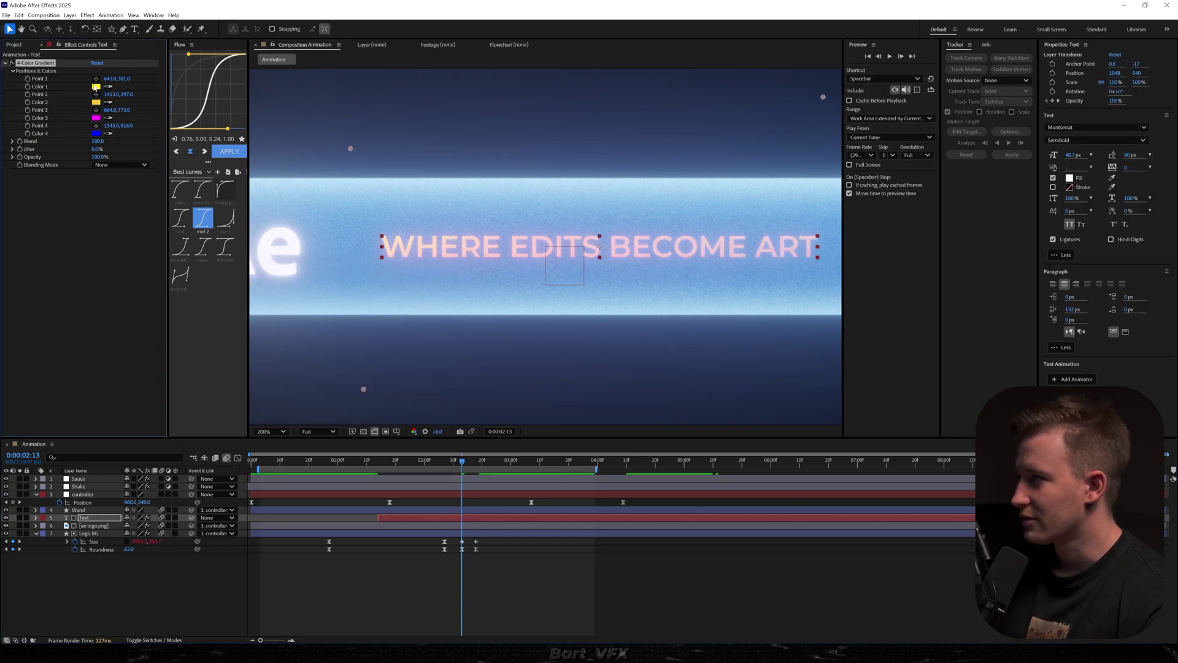
Step: Change Color 1 of the text's 4-Color Gradient to a bright sky blue
left_click(96, 88)
left_click(367, 341)
left_click_drag(321, 290, 302, 268)
left_click_drag(366, 338, 371, 337)
left_click(343, 283)
left_click(434, 284)
Step: Move the gradient's color points closer to the text, with Point 1 at about 756, 448 and Point 3 at about 737, 728
left_click_drag(350, 149, 419, 190)
scroll(678, 251, "down", 1)
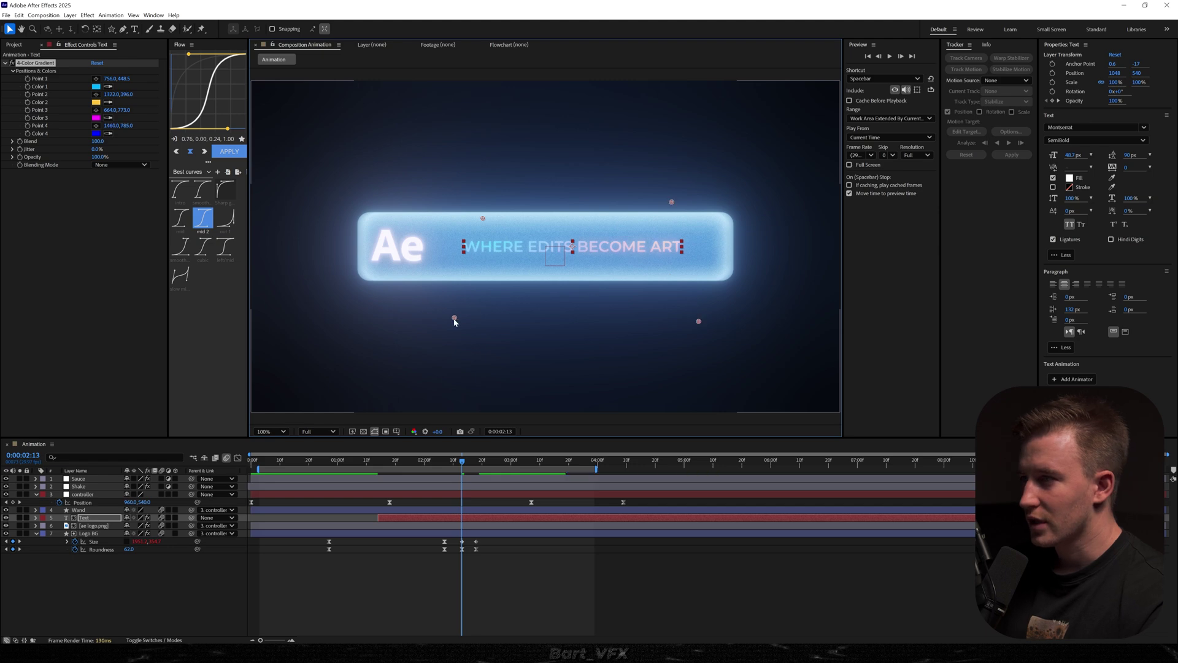
left_click_drag(454, 318, 464, 296)
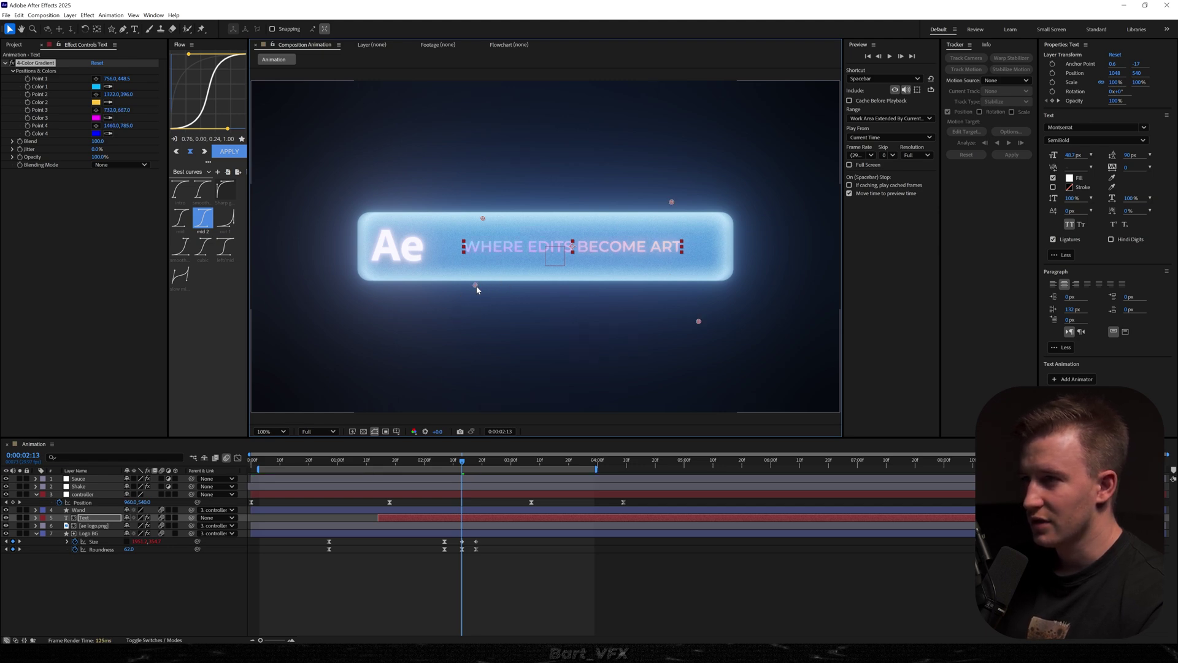
Step: Set only the word ART in the text layer to the Montserrat Black font style
key(".")
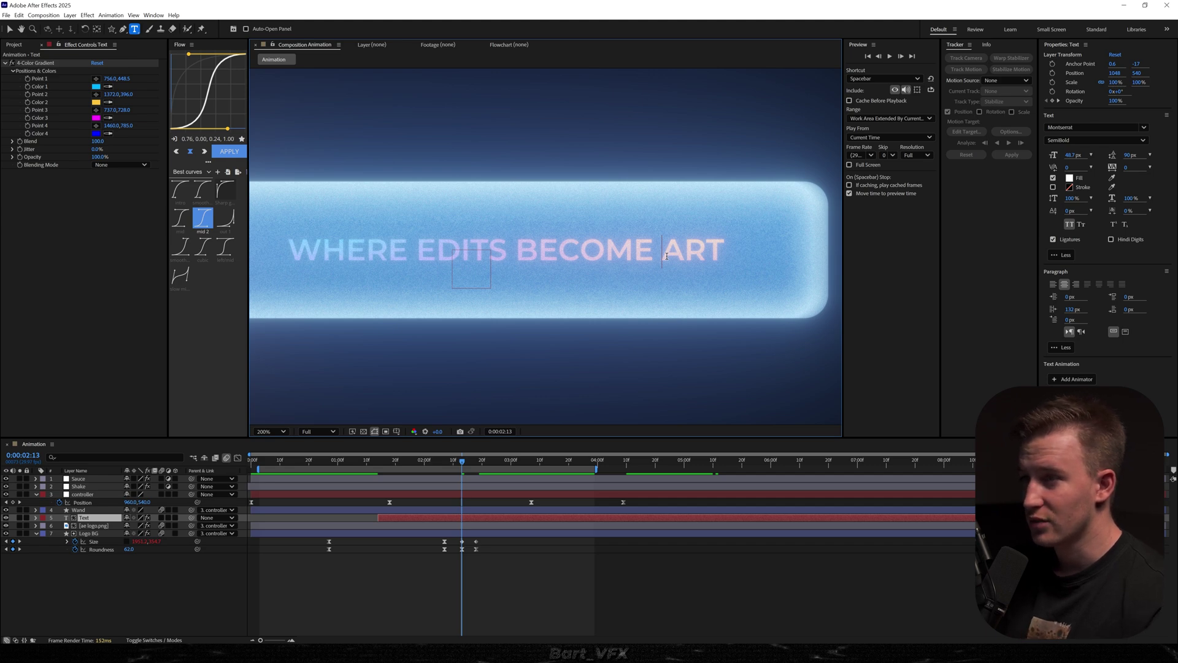
key("shift+Right")
key("shift+Right")
key("shift+Right")
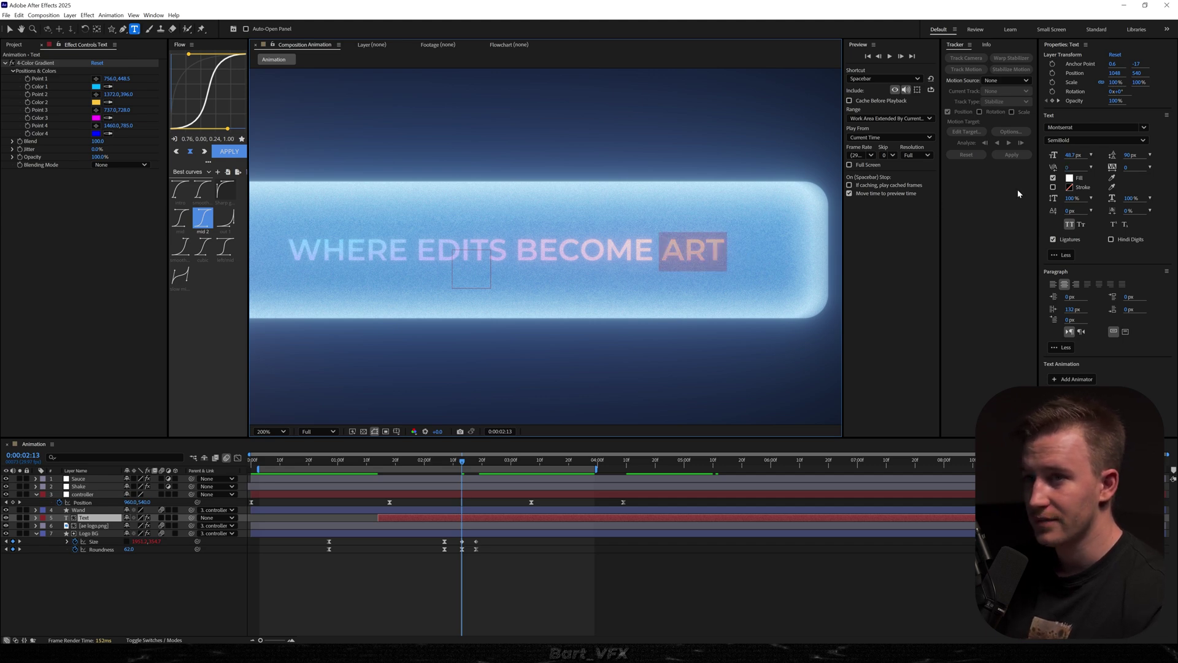
left_click(1095, 140)
left_click(1078, 327)
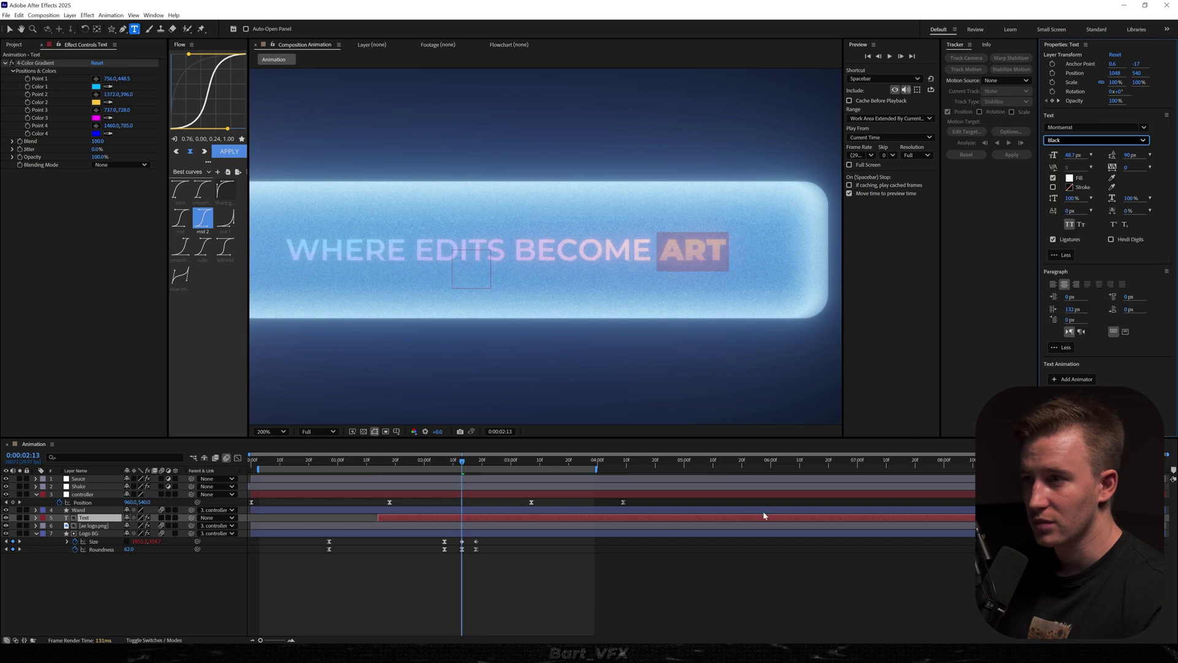
left_click(755, 571)
Step: Preview the animation with the restyled text and fit the whole composition in the viewer
scroll(638, 350, "down", 1)
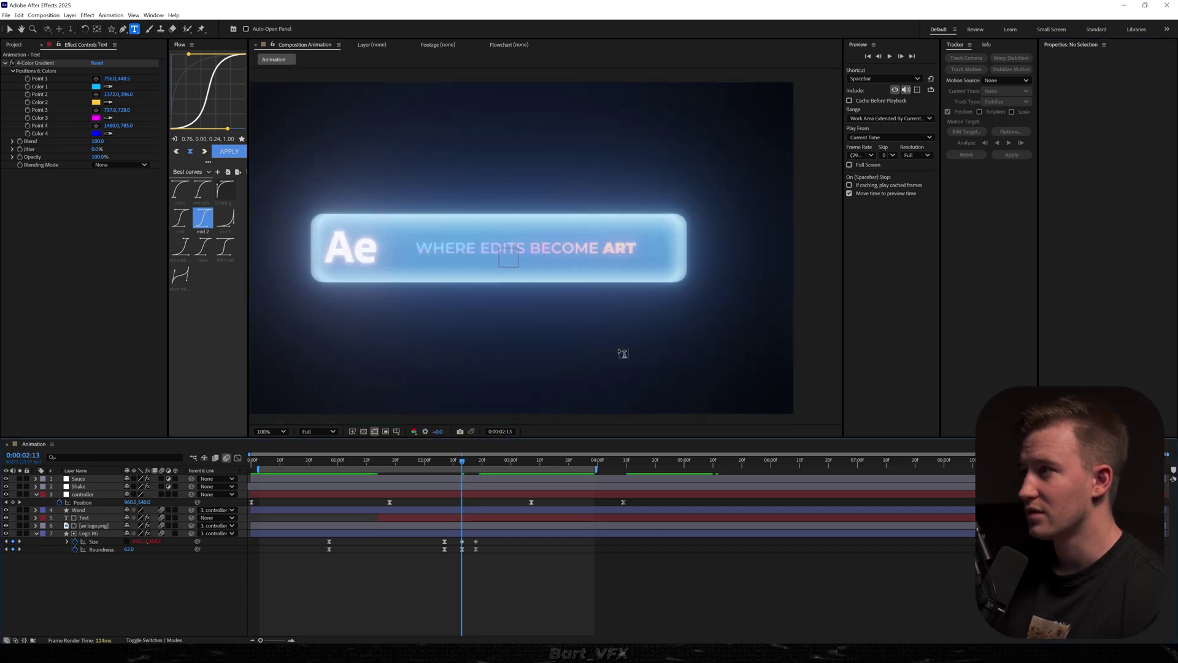
key("v")
key("space")
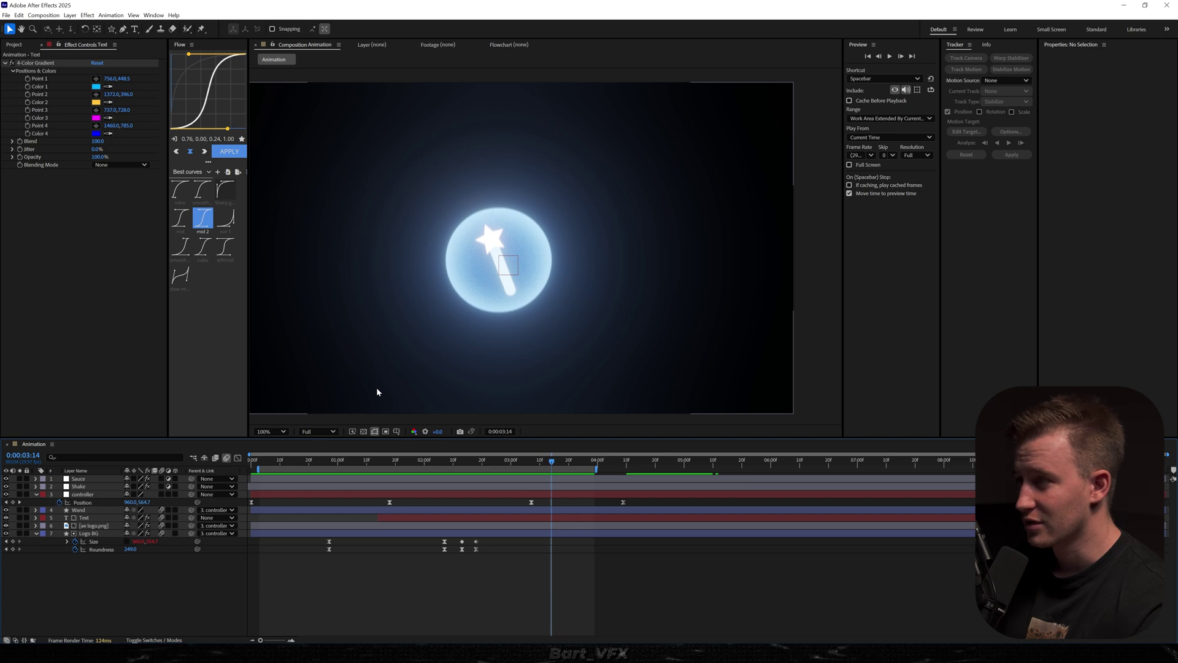
key("shift+slash")
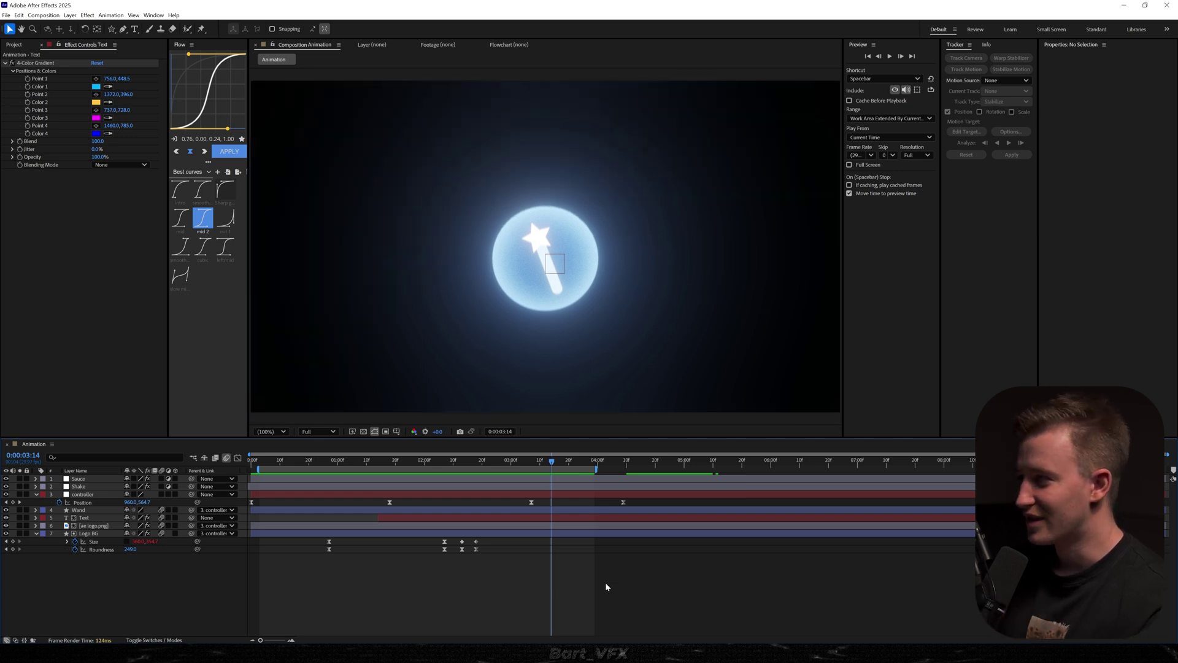